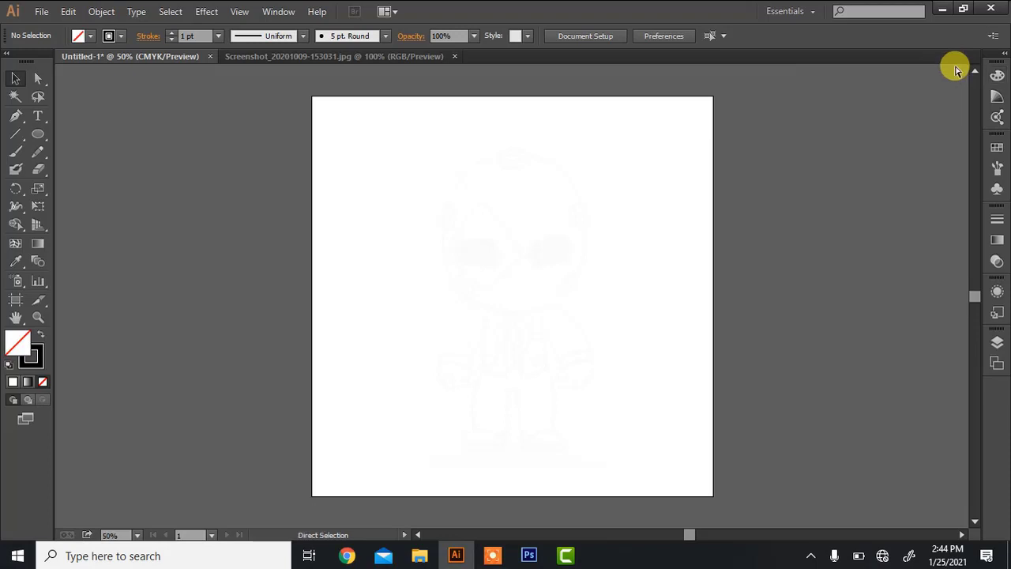
Step: Trace the sketch's left eye with the Pen tool as a closed six-sided outline
key(ctrl+1)
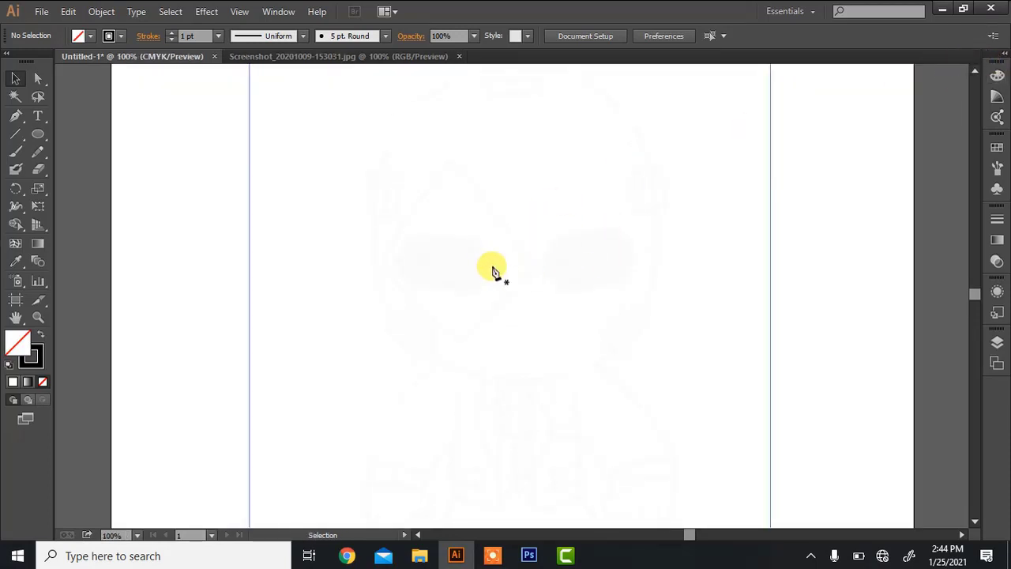
click(492, 267)
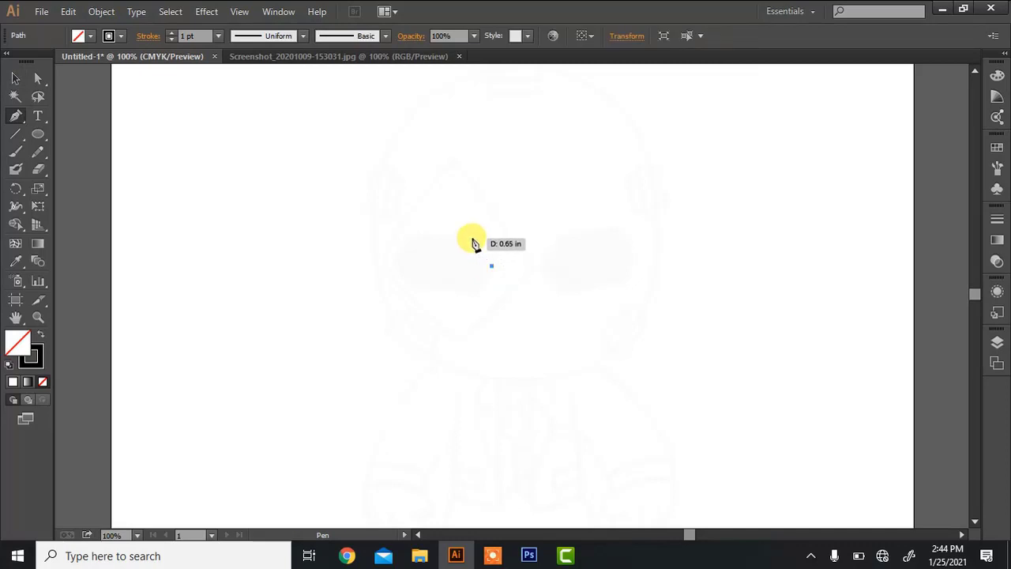
click(472, 237)
click(406, 235)
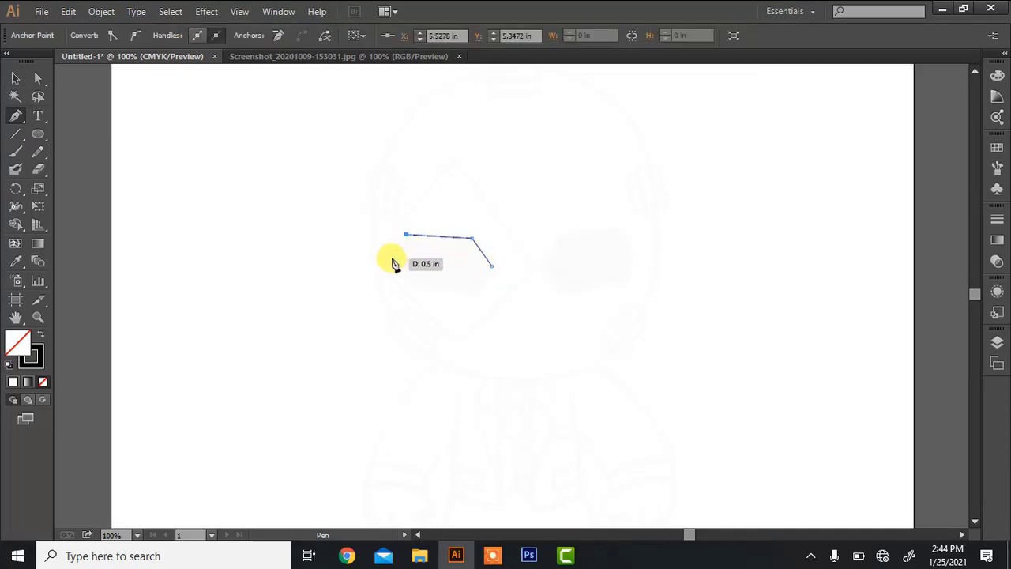
click(392, 258)
click(413, 286)
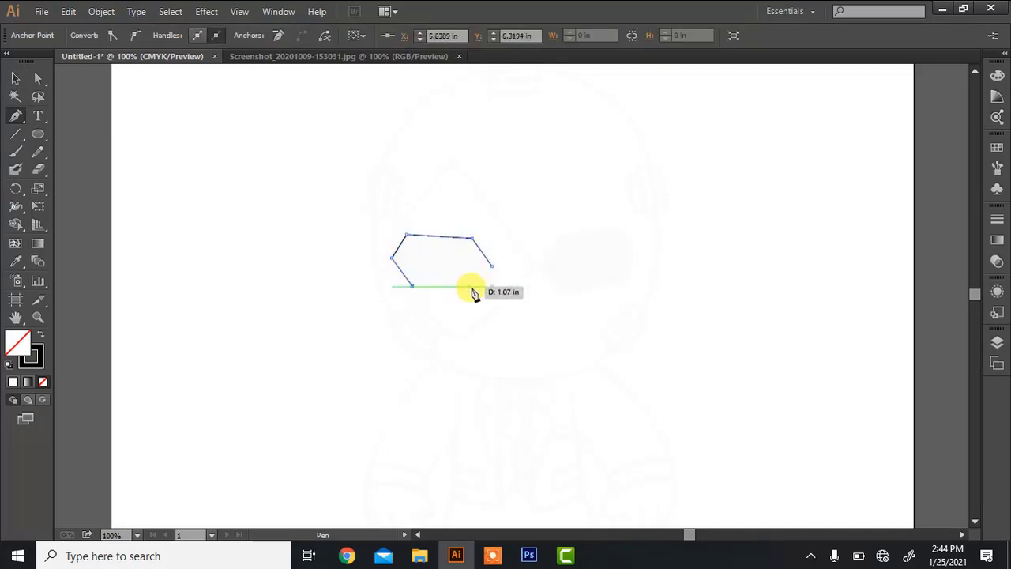
click(477, 293)
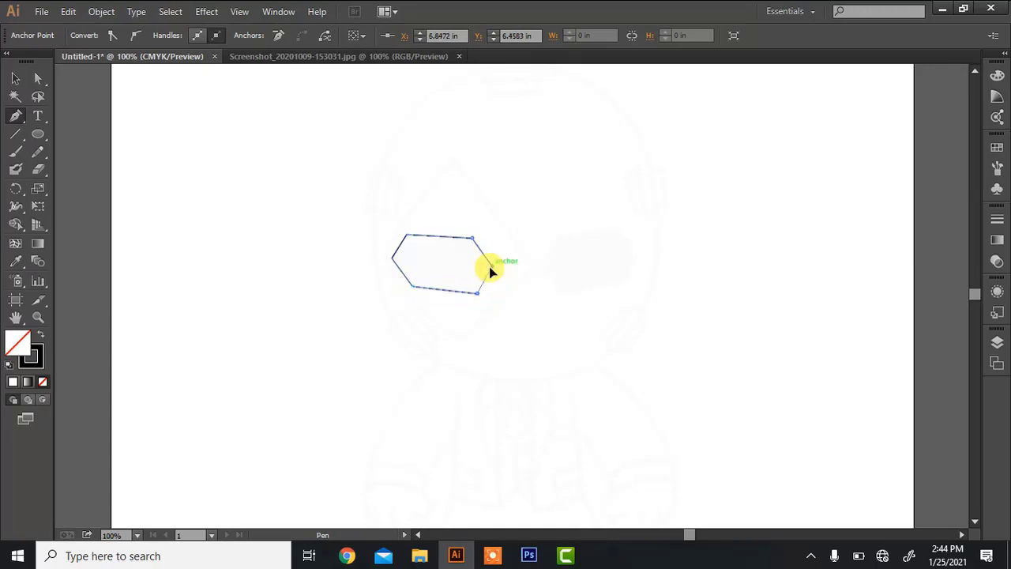
click(490, 269)
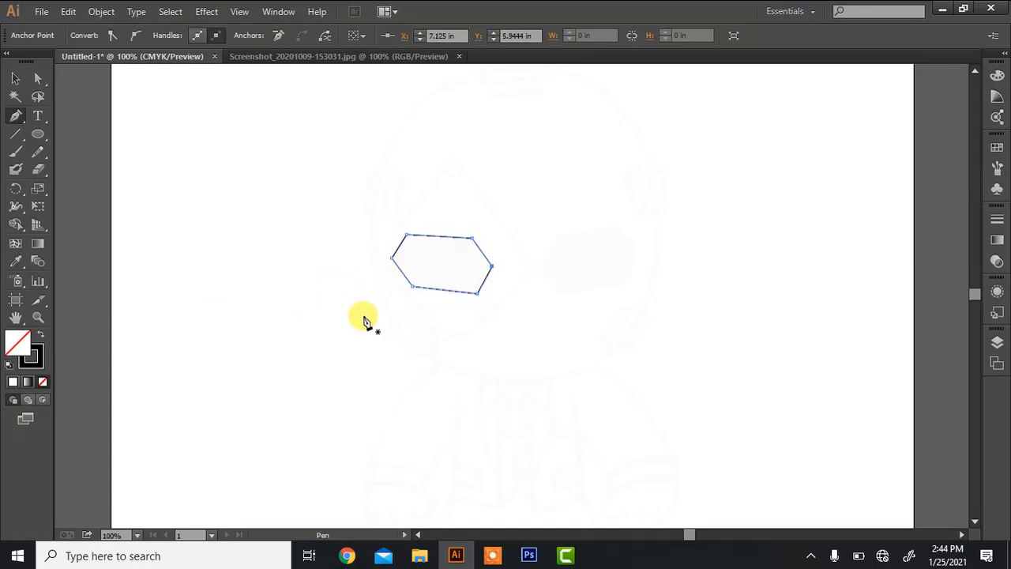
Step: Start the diamond-shaped patch around the left eye with a straight Pen edge from its lower tip to its right corner
click(459, 340)
click(532, 267)
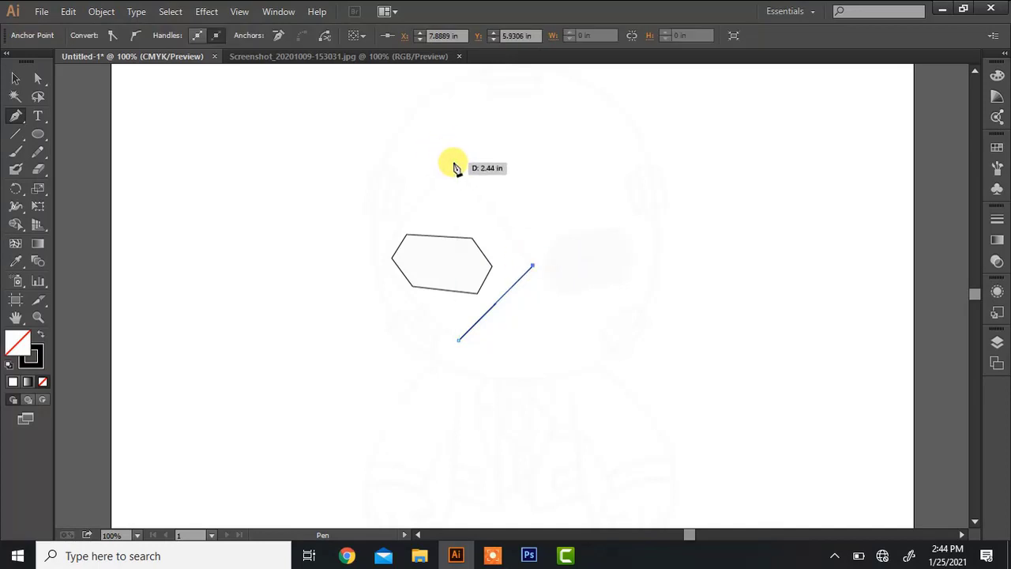
click(383, 259)
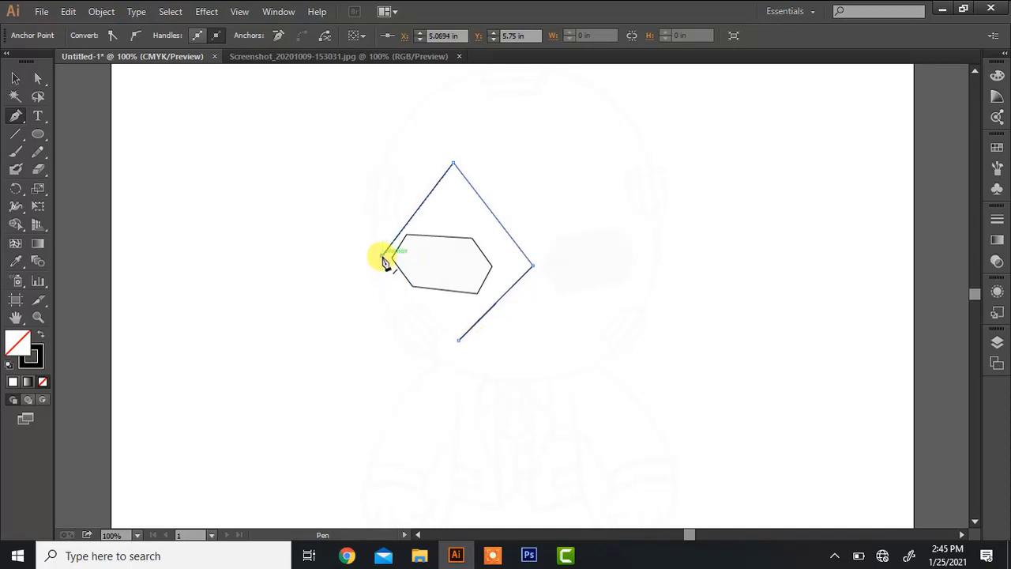
click(458, 340)
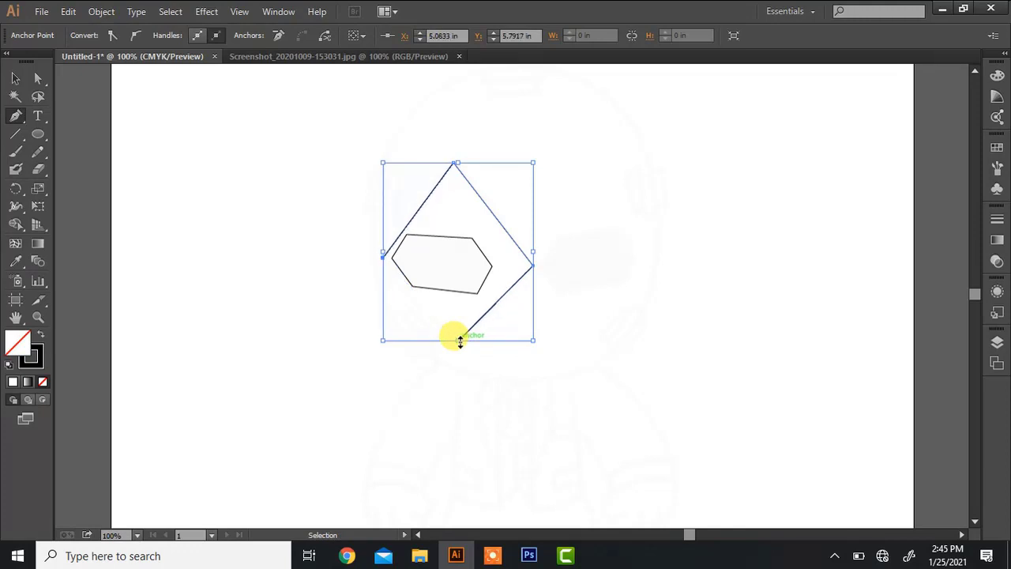
key(ctrl+z)
key(ctrl+z)
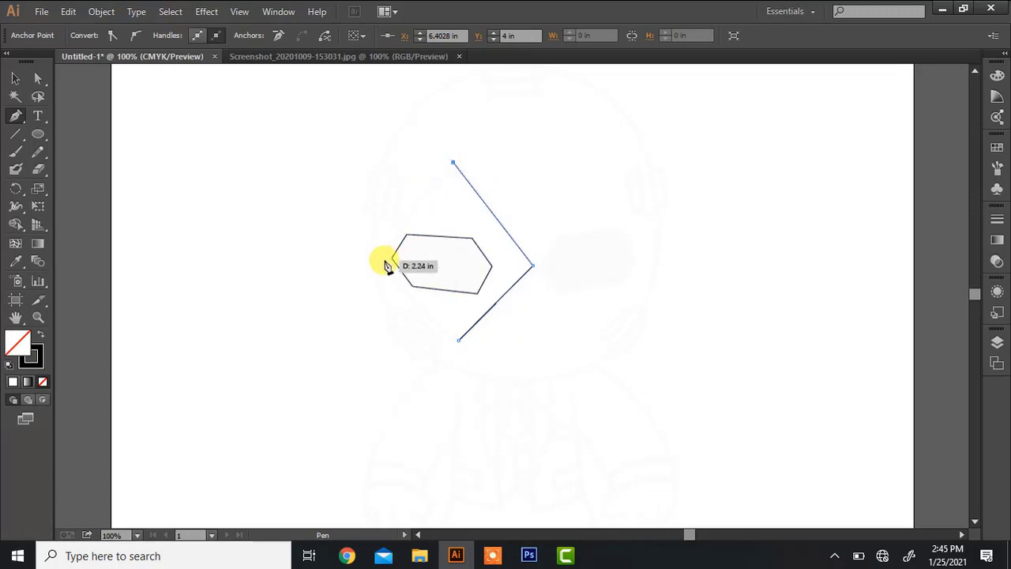
Step: Finish the diamond patch with a curved left corner and close the path at its lower tip
drag(385, 259, 385, 276)
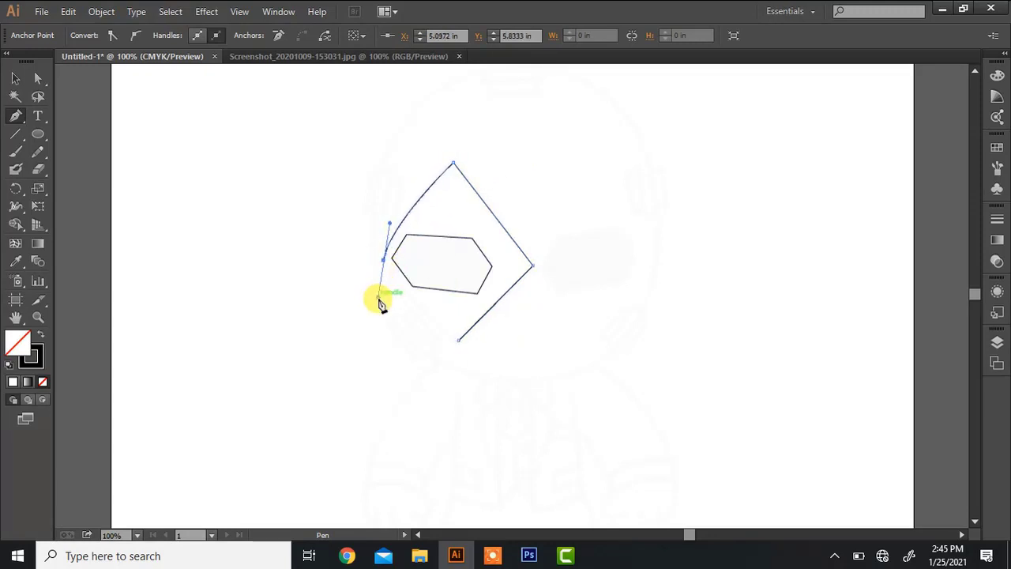
click(385, 260)
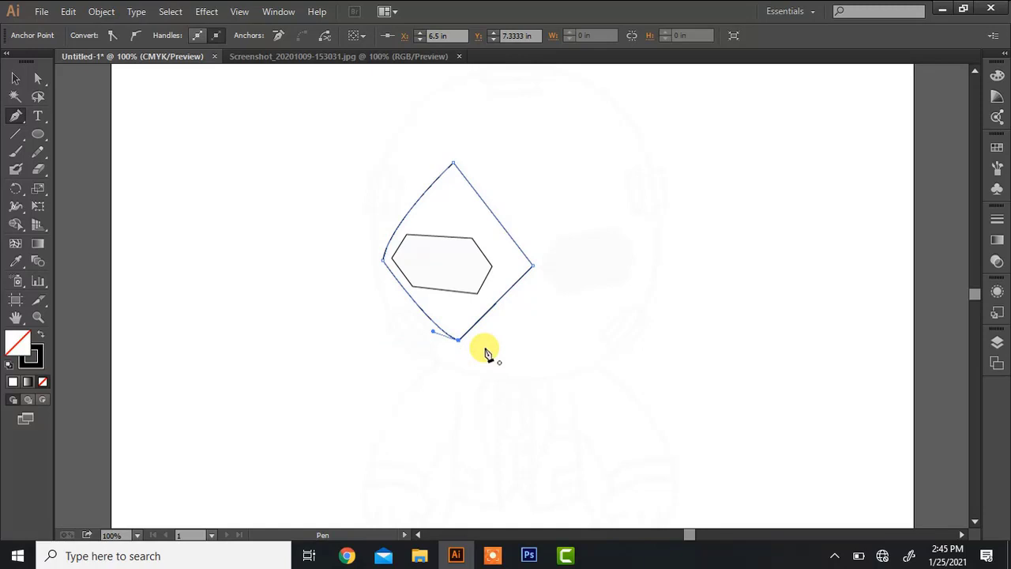
Step: Swap fill and stroke on the left eye shape to make it solid black without an outline
key(v)
click(492, 269)
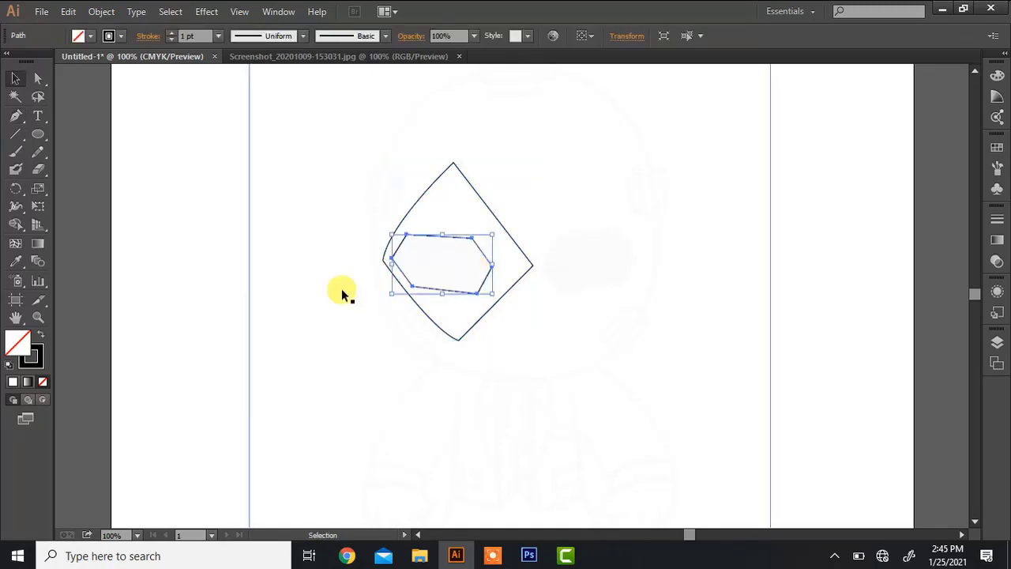
click(37, 329)
Step: Duplicate the black eye shape, reflect the copy, and position it slightly rotated over the sketch's right eye
key(ctrl+v)
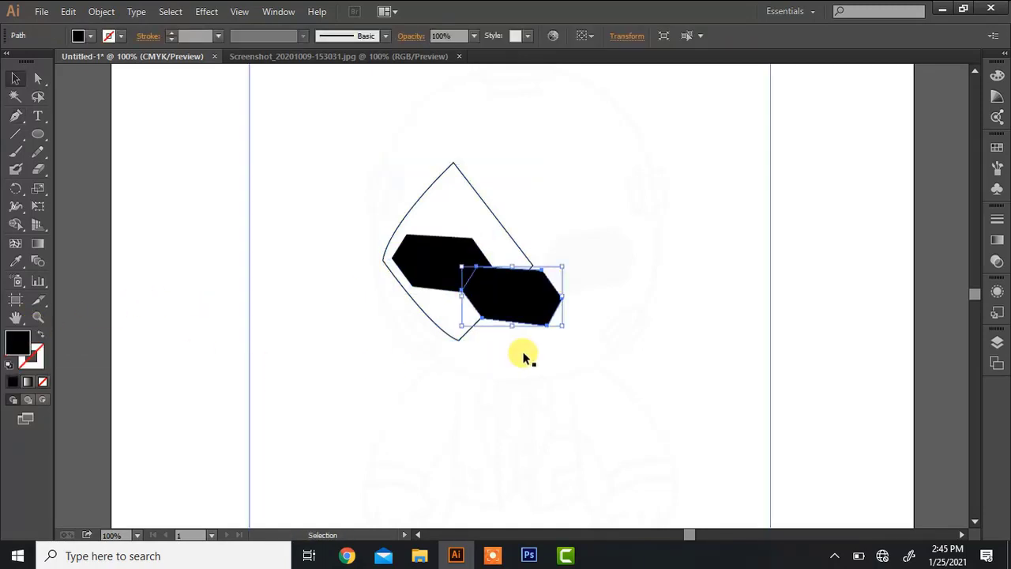
right_click(525, 303)
mouse_move(620, 263)
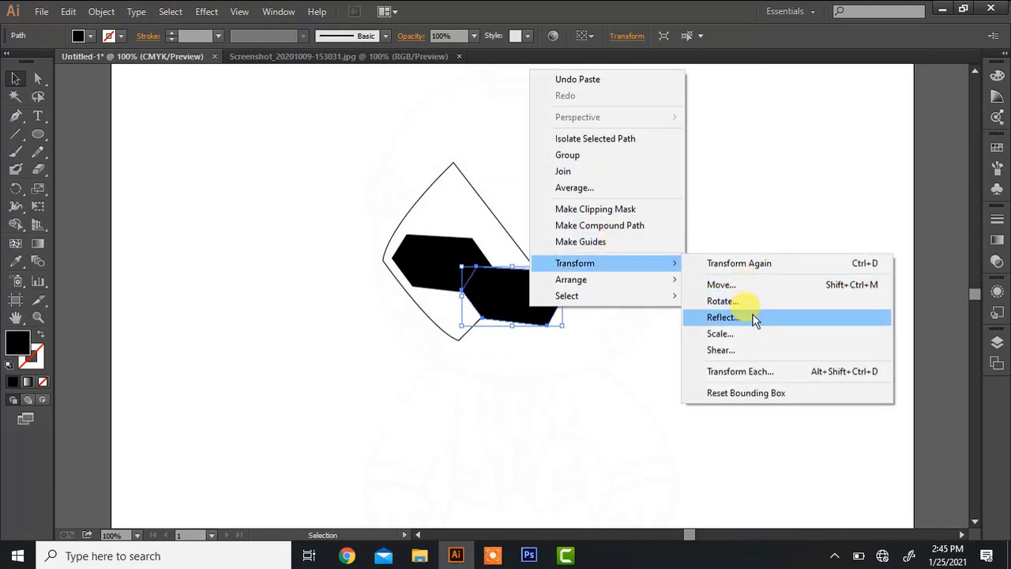
click(751, 316)
click(510, 368)
drag(541, 283, 650, 233)
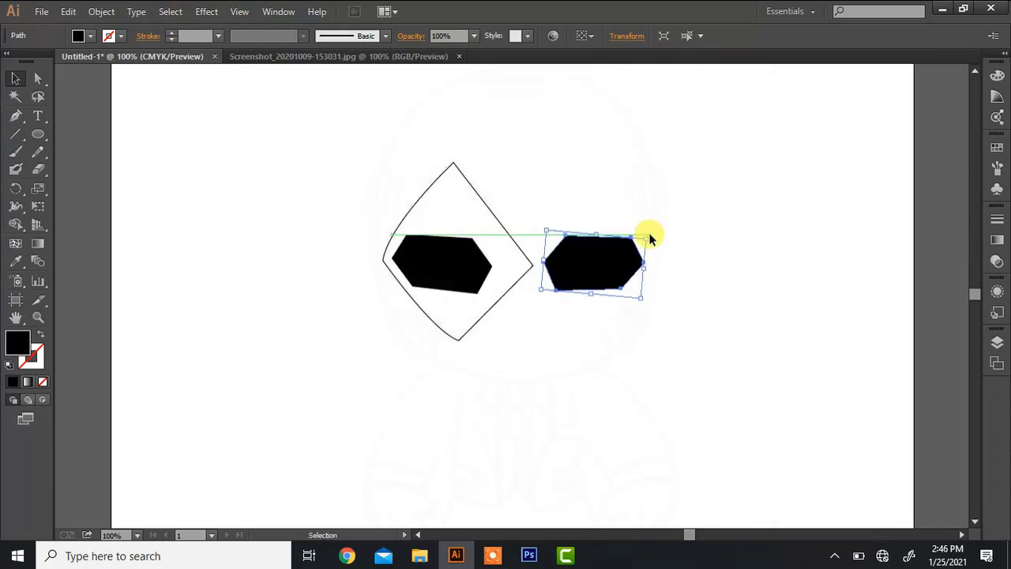
Step: Draw an ellipse about 5.8 in tall over the sketched head and give it a black stroke with no fill
scroll(978, 75, up, 3)
key(l)
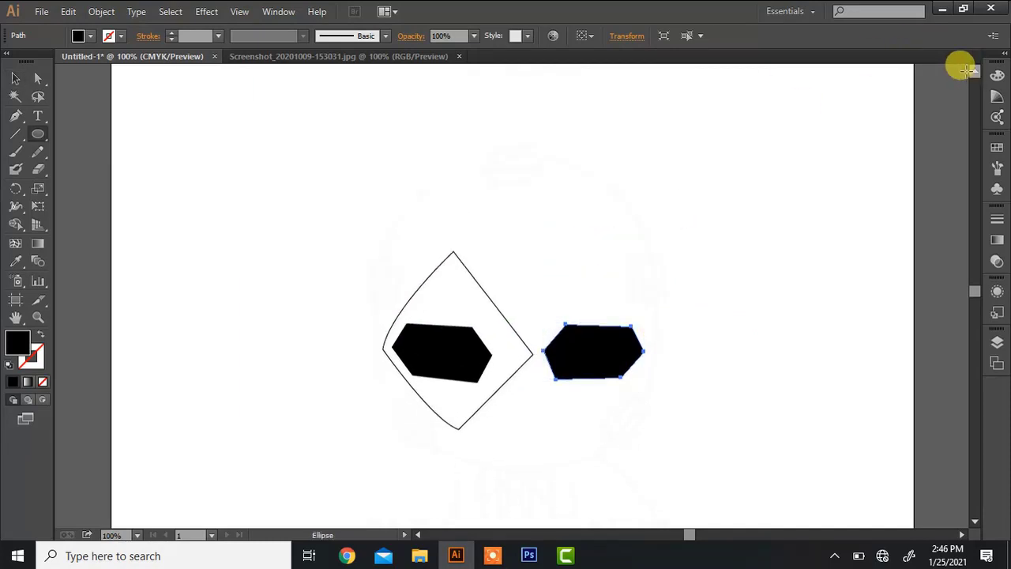
mouse_move(386, 182)
mouse_down()
mouse_move(582, 397)
mouse_move(672, 463)
mouse_move(672, 487)
mouse_move(692, 493)
mouse_up()
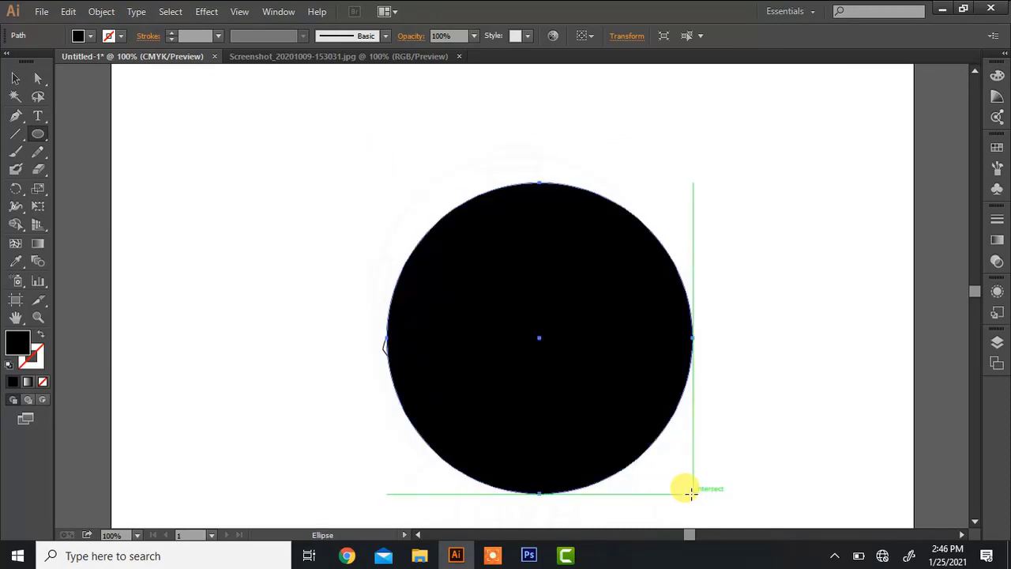
click(41, 336)
Step: Nudge the head ellipse left and up to line it up with the sketched head
key(Left)
key(Left)
key(Left)
key(Left)
key(Left)
key(Left)
key(Left)
key(Left)
key(Left)
key(Left)
key(Left)
key(Left)
key(Left)
key(Left)
key(Left)
key(Left)
key(Left)
key(Left)
key(Up)
key(Up)
key(Up)
key(Up)
key(Up)
key(Up)
key(Up)
key(Up)
key(Up)
key(Up)
key(Up)
key(Up)
key(Up)
key(Up)
key(Up)
key(Up)
key(Up)
key(Up)
key(Up)
key(Up)
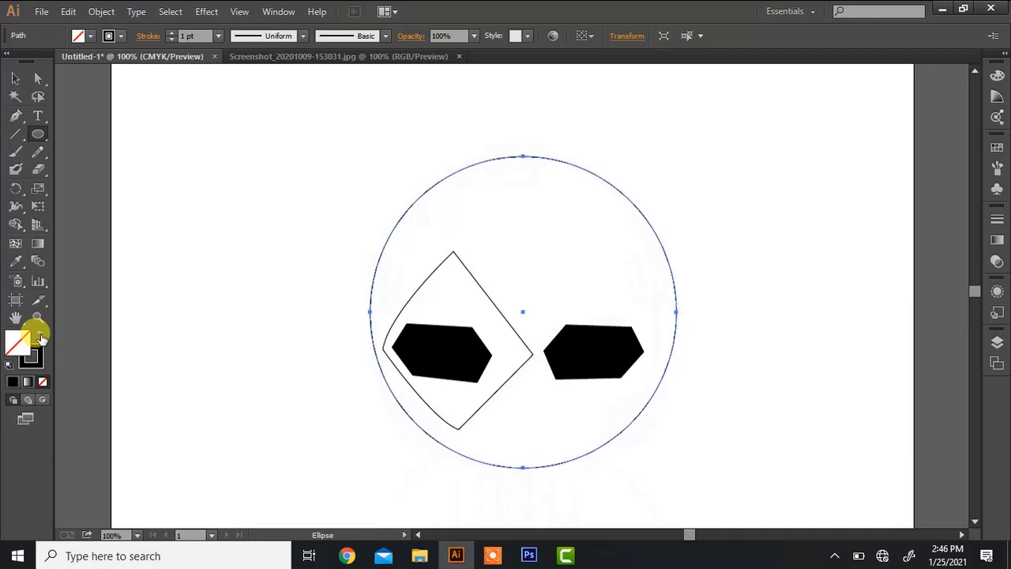
Step: Move the head outline's rightmost anchor point inward to X about 10.22 in to narrow the head
key(ctrl+equal)
key(a)
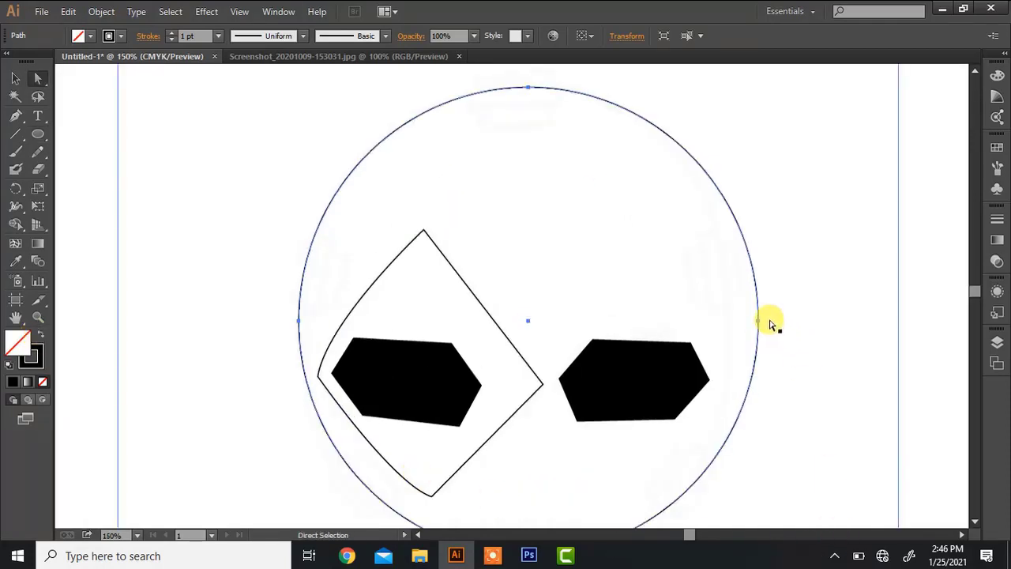
click(758, 322)
key(Left)
key(Left)
key(Left)
key(Left)
key(Left)
key(Left)
key(Left)
key(Left)
key(Left)
key(Left)
key(Left)
key(Left)
key(Left)
key(Left)
key(Left)
key(Left)
key(Left)
key(Left)
key(Left)
key(Left)
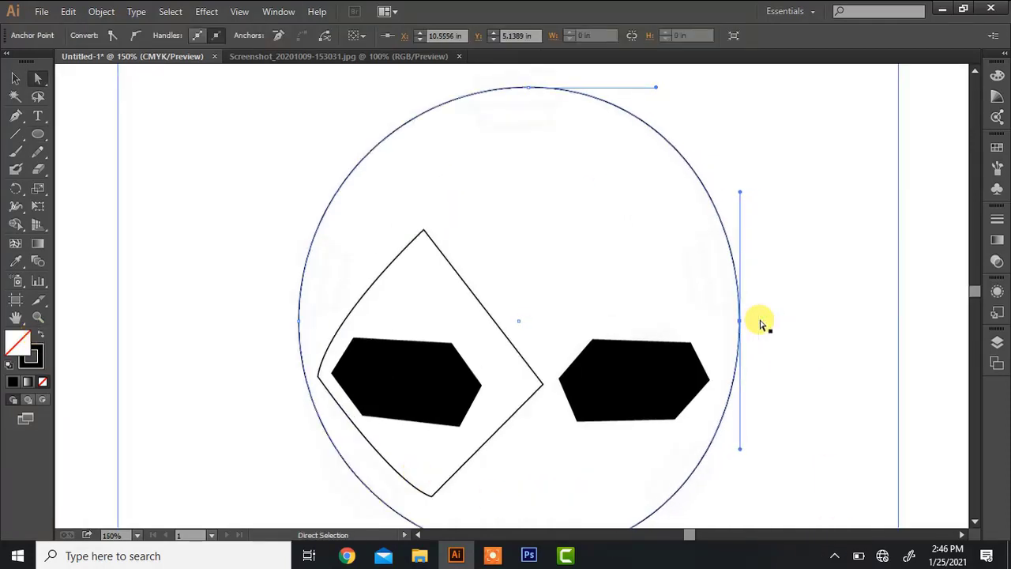
key(Left)
key(Left)
key(Left)
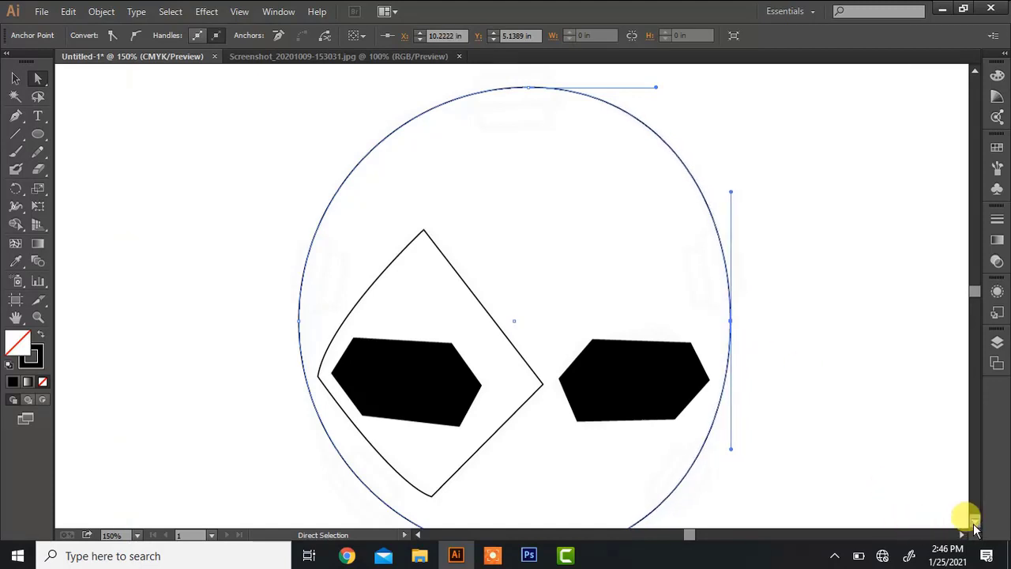
Step: Adjust the curve handles on both sides of the head outline's lowest anchor to make the jaw fuller
click(975, 522)
click(975, 525)
drag(654, 450, 669, 454)
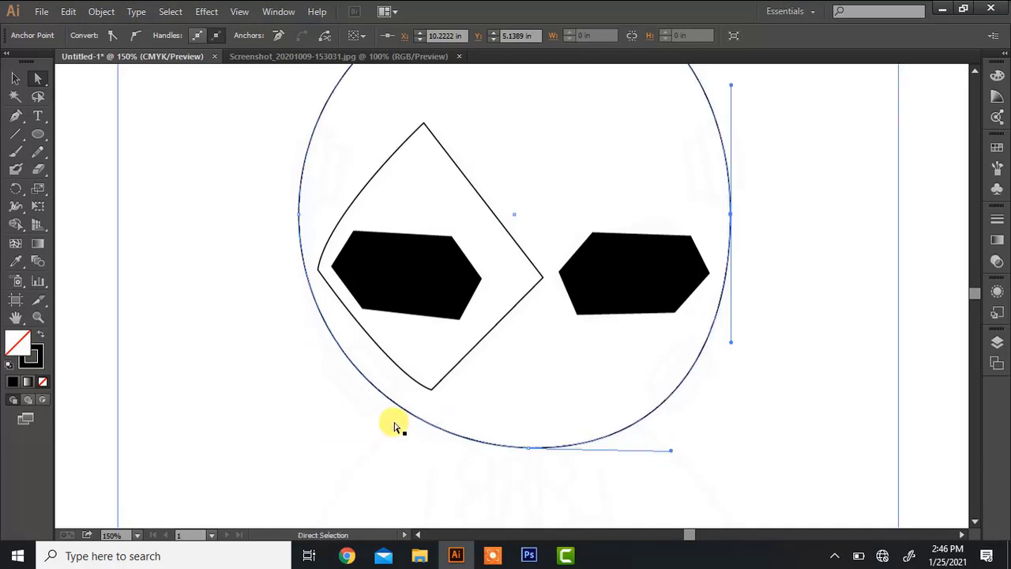
click(360, 374)
drag(400, 447, 371, 455)
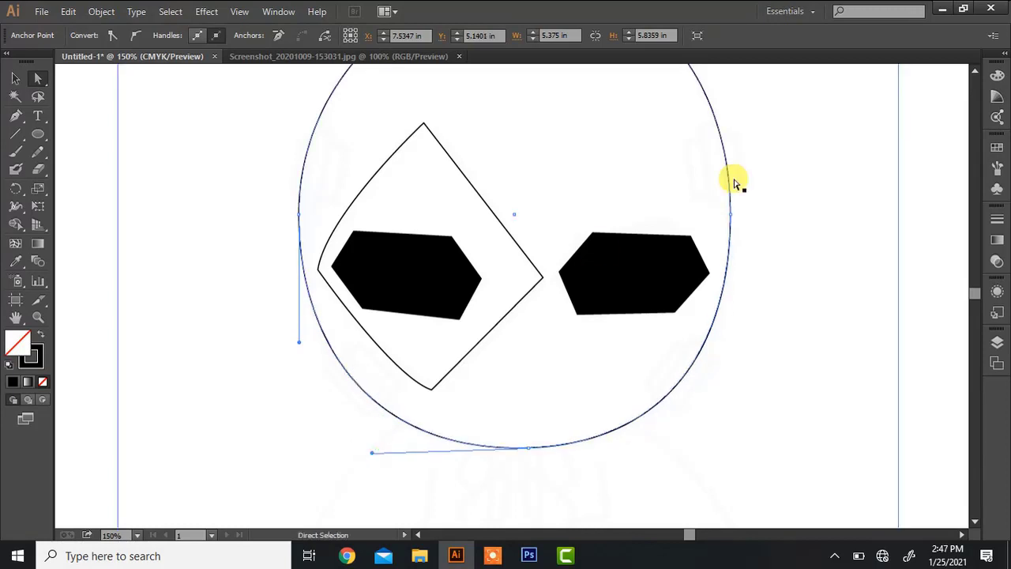
Step: Raise the head outline's topmost anchor slightly and tilt its curve handles to follow the sketched crown
click(975, 71)
click(974, 71)
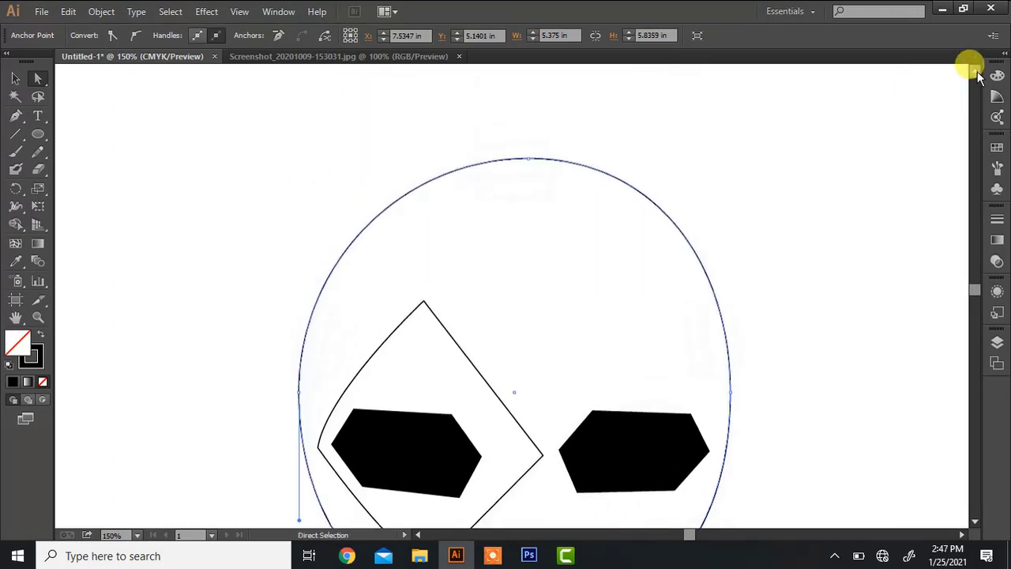
click(528, 159)
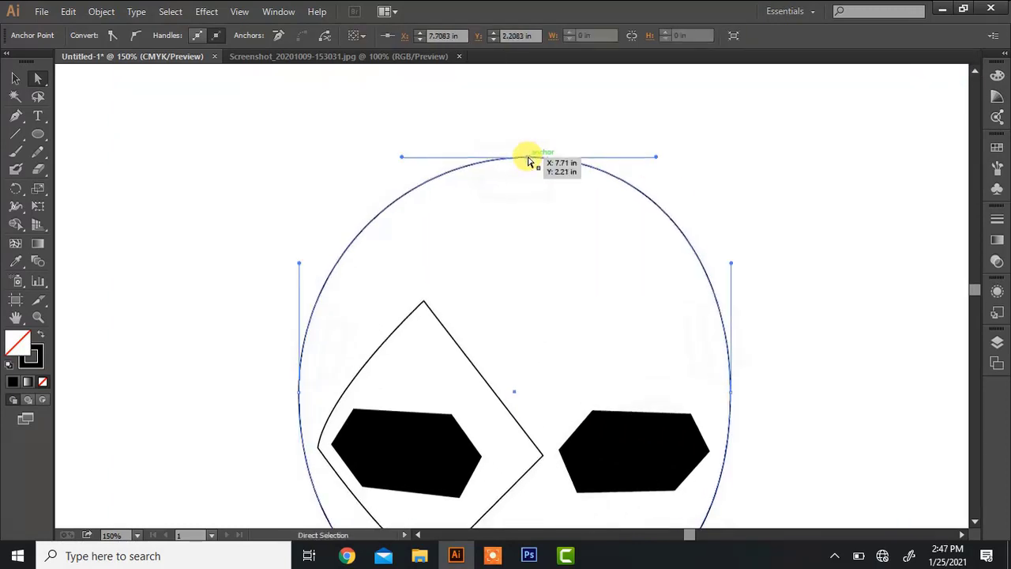
key(Up)
drag(401, 157, 398, 150)
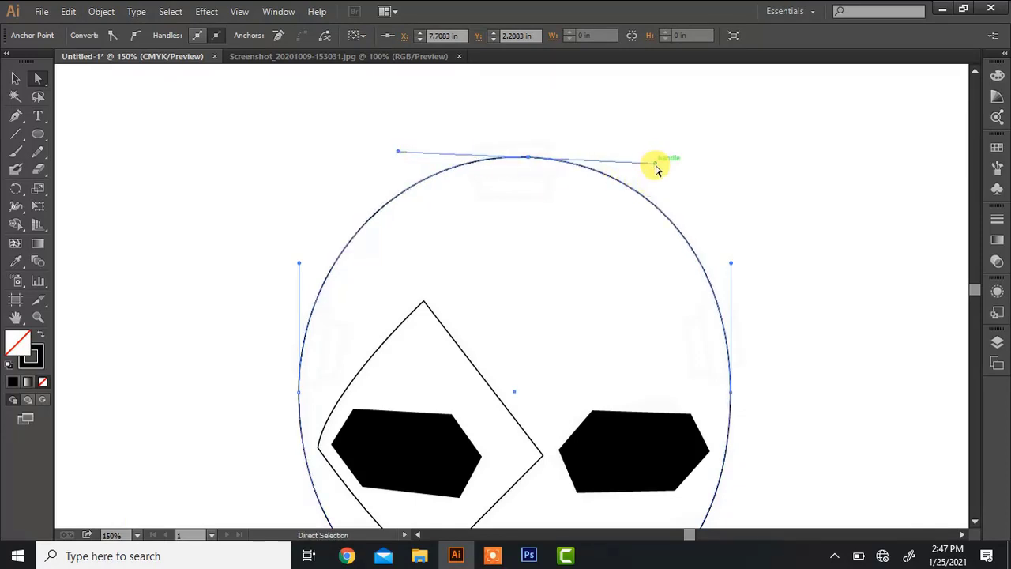
drag(657, 165, 666, 166)
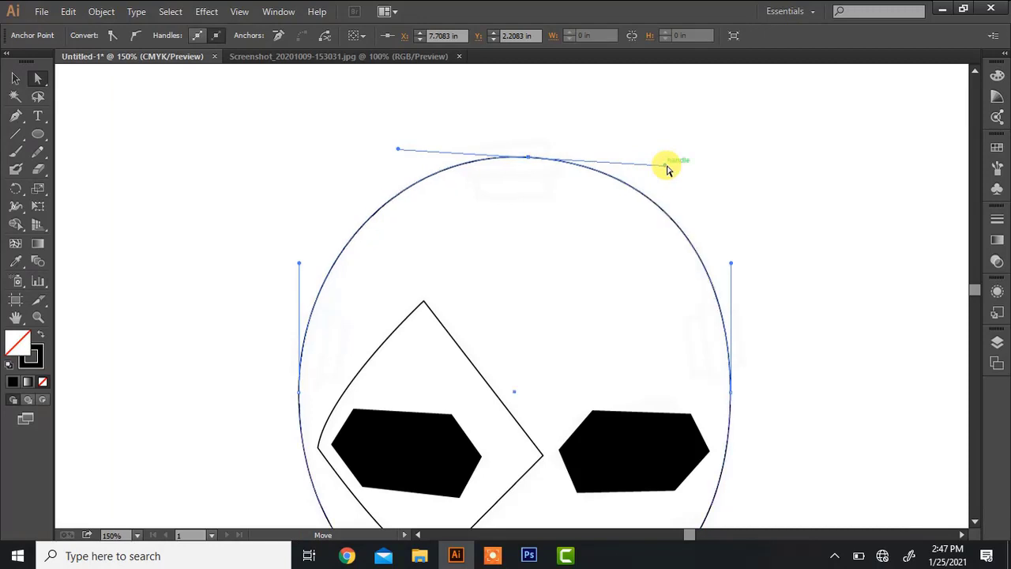
Step: Draw an open three-sided box on the crown above the head outline with the Pen tool, with a black stroke and no fill
scroll(976, 531, down, 3)
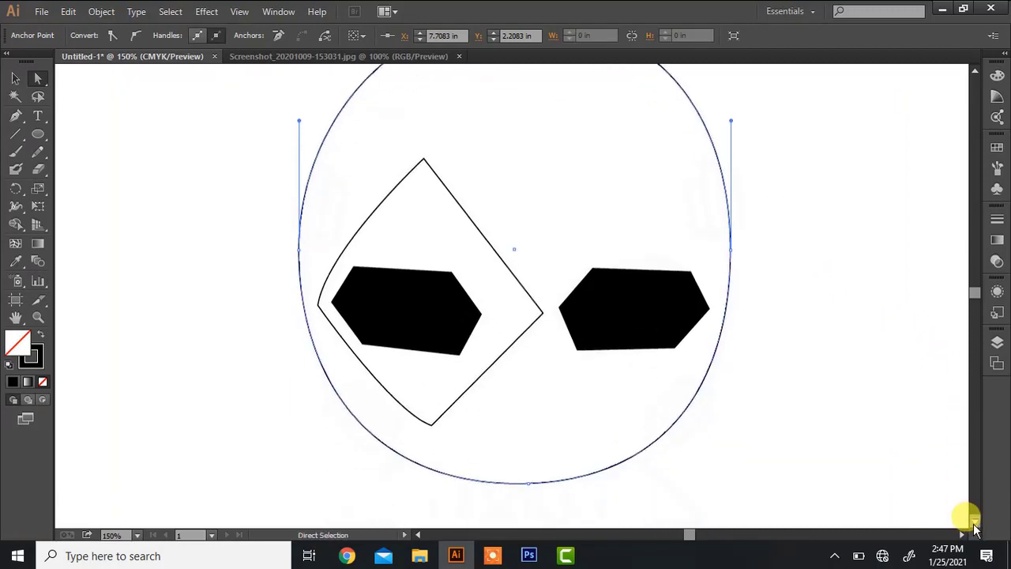
scroll(975, 530, down, 2)
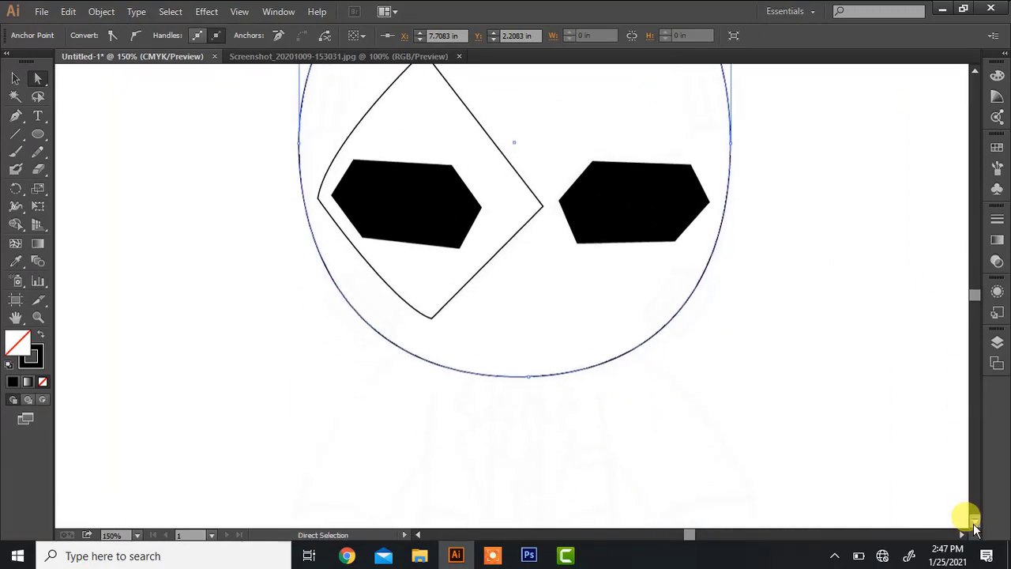
click(973, 71)
scroll(973, 71, up, 2)
click(440, 289)
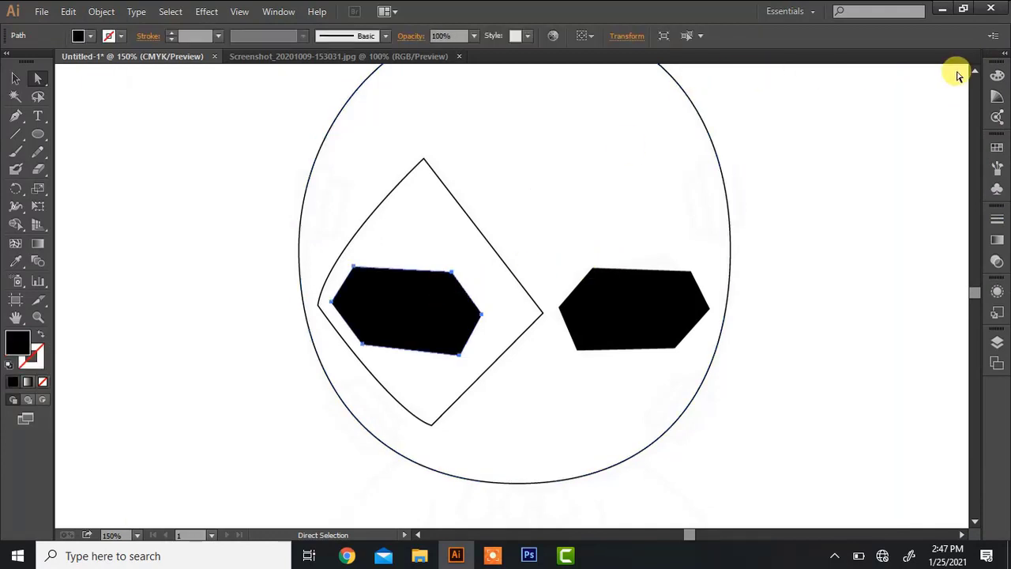
scroll(974, 71, up, 1)
key(ctrl+equal)
scroll(974, 71, up, 4)
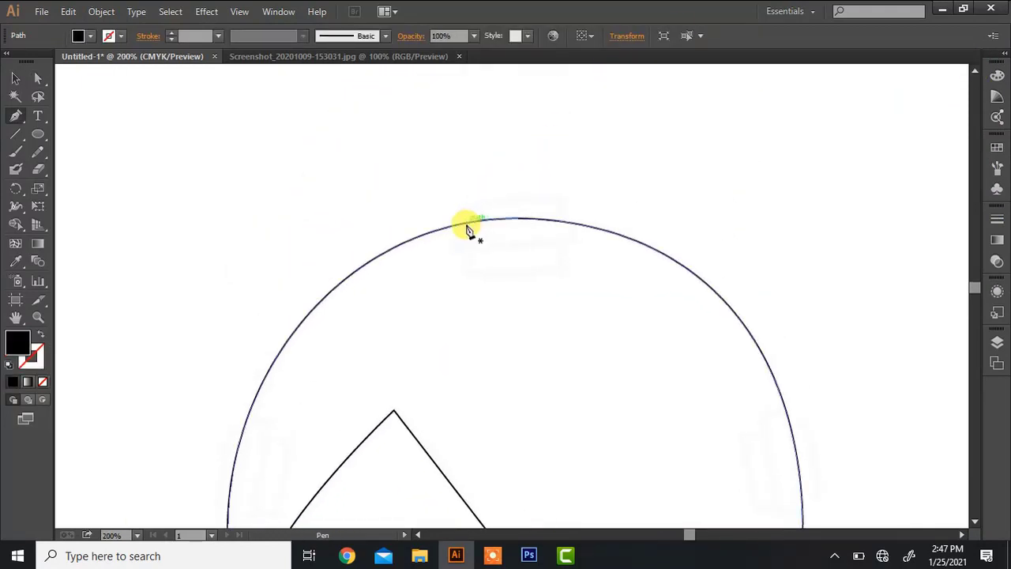
drag(465, 224, 464, 201)
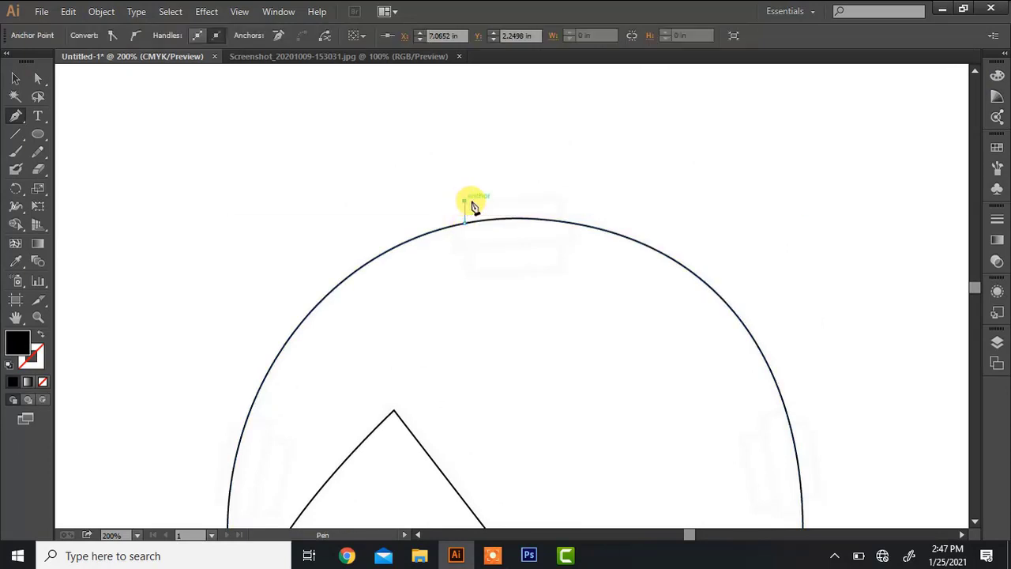
drag(558, 202, 569, 221)
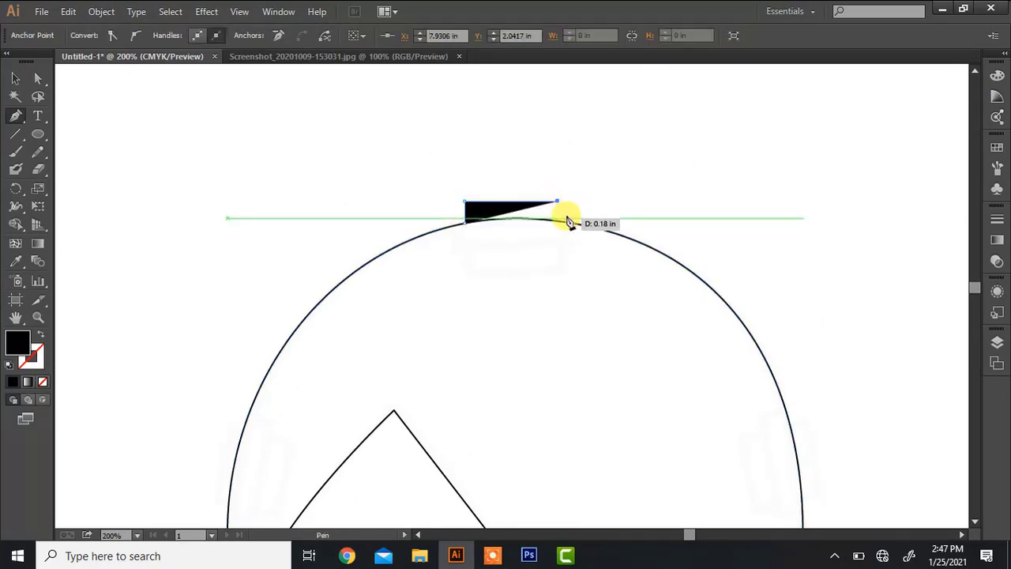
click(559, 218)
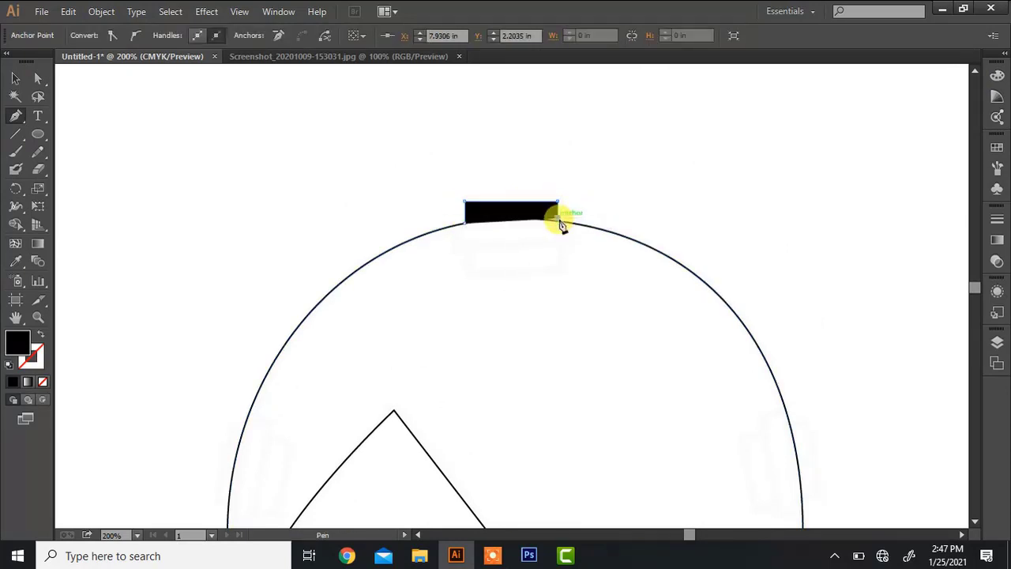
click(41, 334)
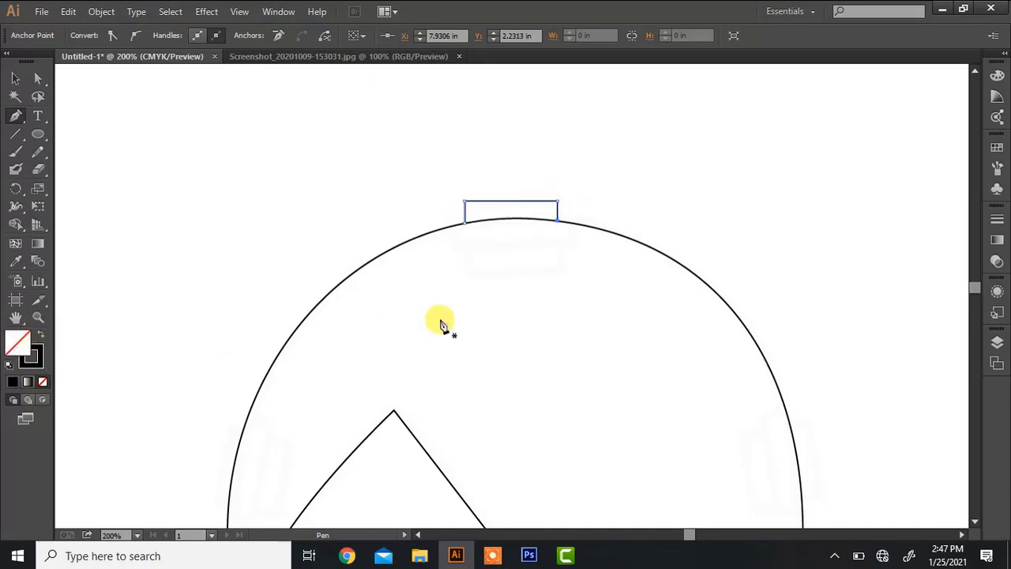
Step: Draw a wider open box just inside the head outline, directly beneath the crown box
mouse_move(452, 227)
mouse_down()
mouse_move(455, 254)
mouse_move(452, 246)
mouse_up()
click(575, 246)
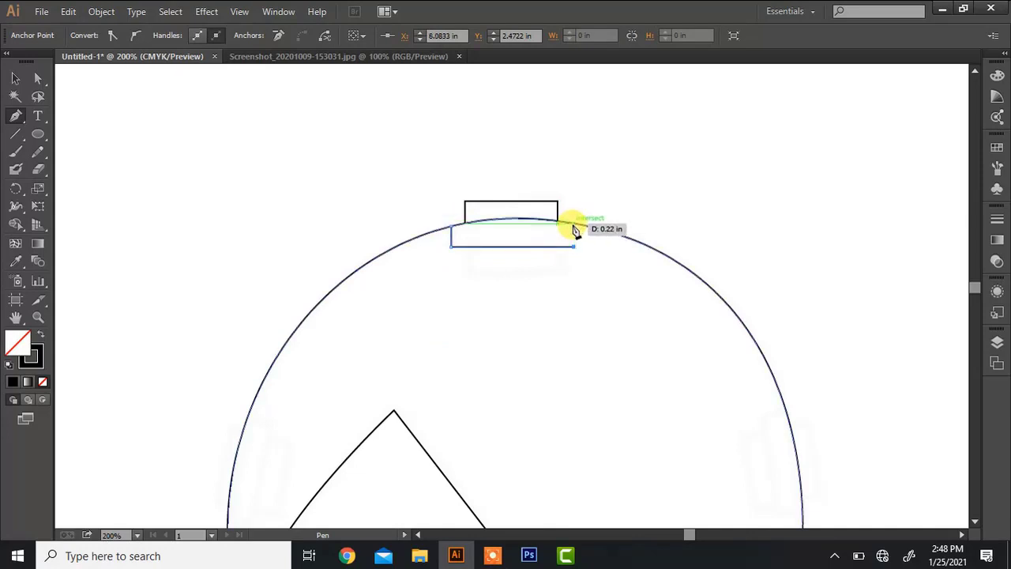
click(574, 226)
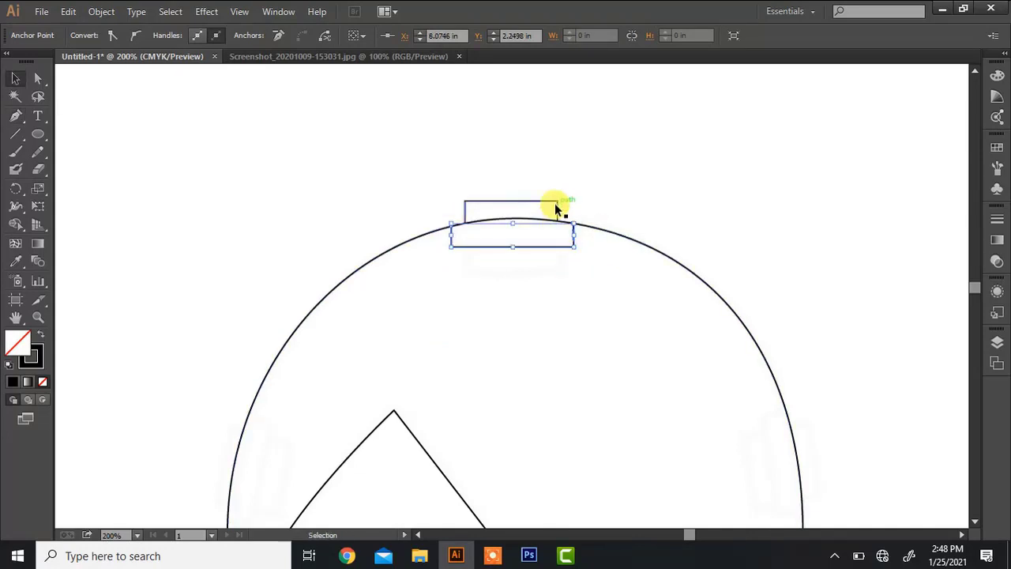
ctrl+click(556, 222)
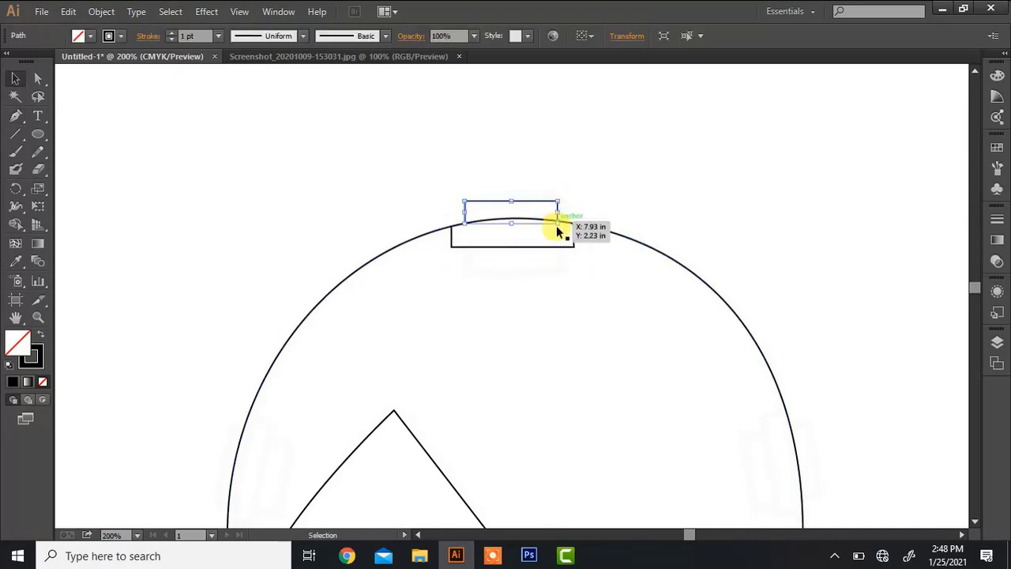
Step: Draw a third, narrower open box hanging from the lower edge of the wide crown box
click(464, 248)
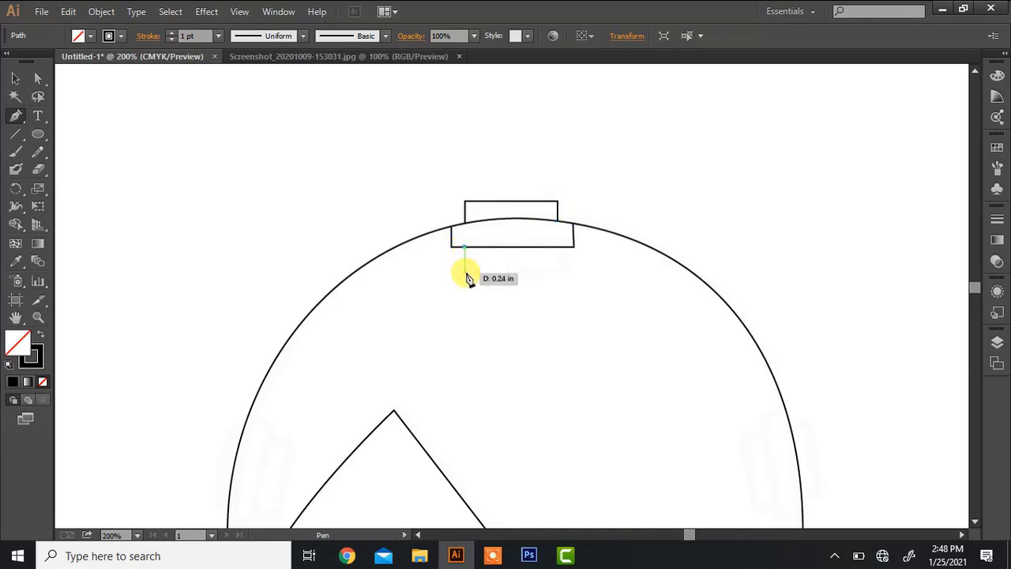
click(465, 272)
click(567, 273)
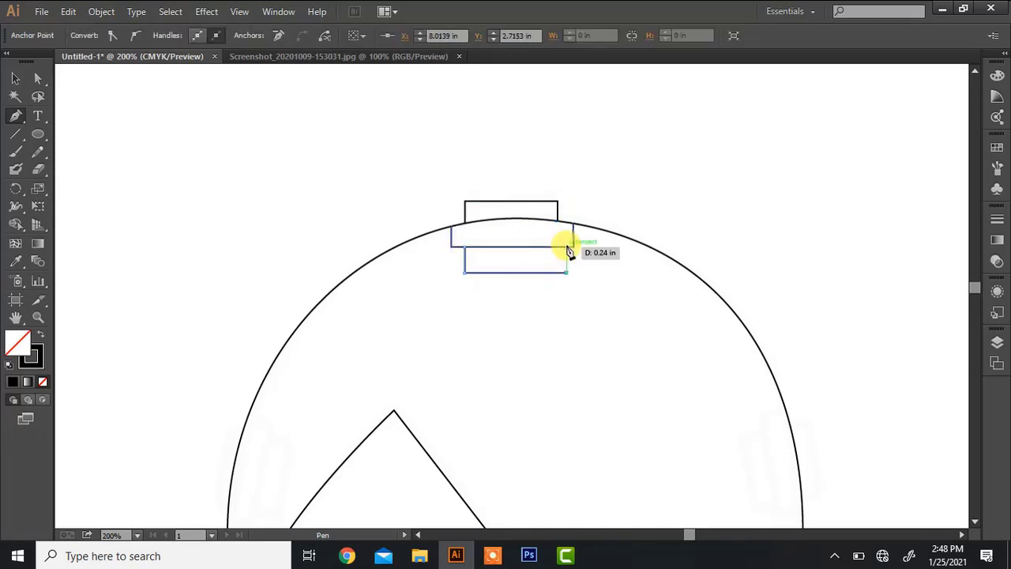
click(567, 247)
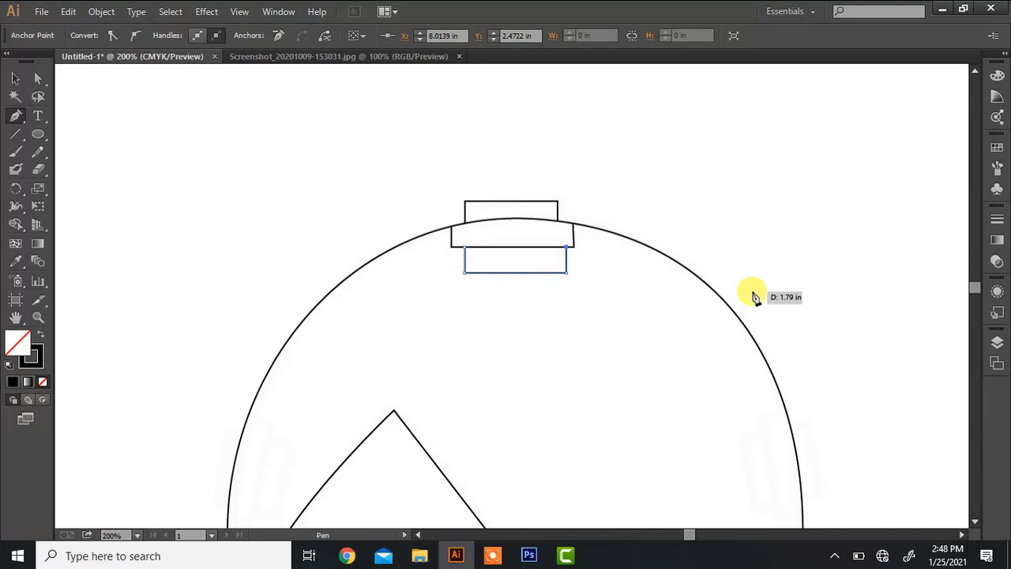
Step: Group the three crown boxes into one object and reduce the group's height slightly
key(v)
click(559, 211)
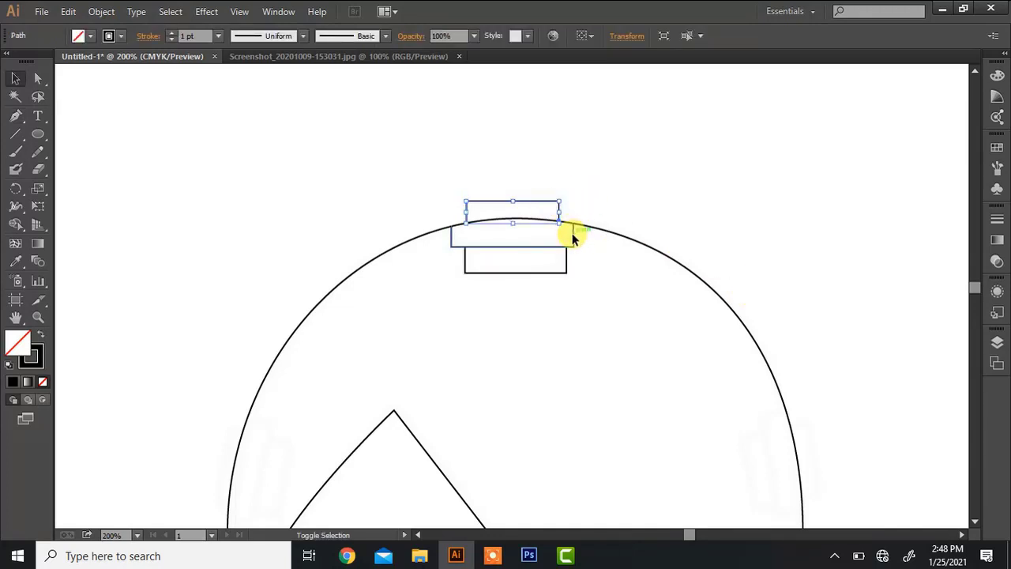
shift+click(574, 239)
shift+click(567, 255)
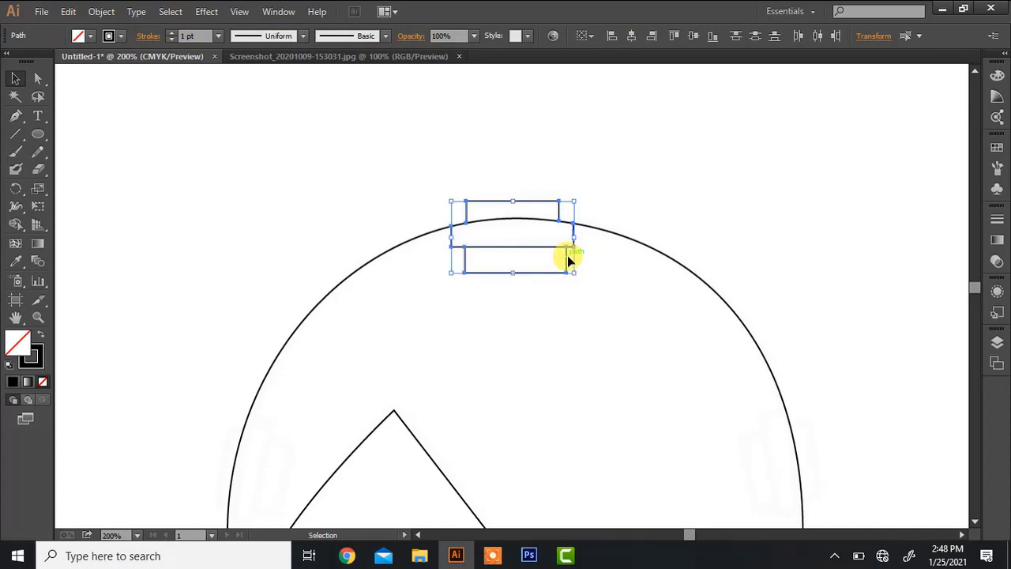
right_click(567, 255)
click(610, 327)
drag(514, 273, 515, 270)
Step: Duplicate the crown group, rotate the copy nearly upright and place it across the right edge of the head outline
key(ctrl+d)
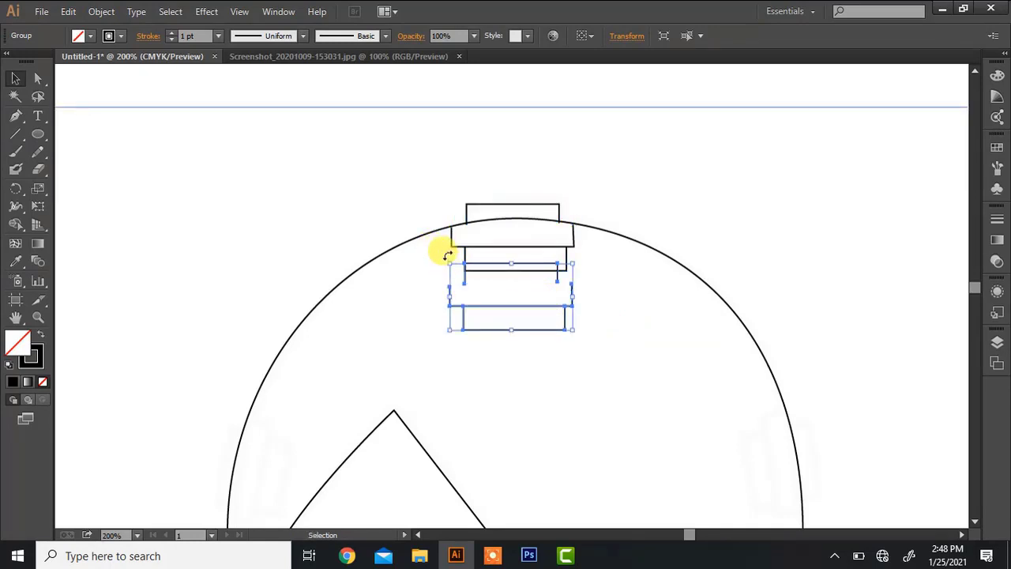
drag(447, 255, 523, 251)
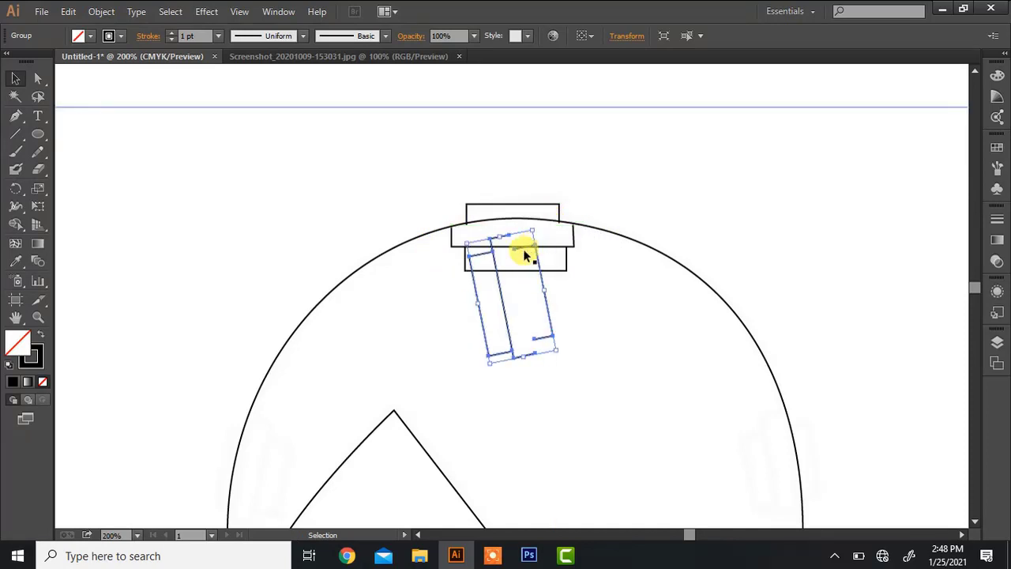
drag(502, 290, 751, 424)
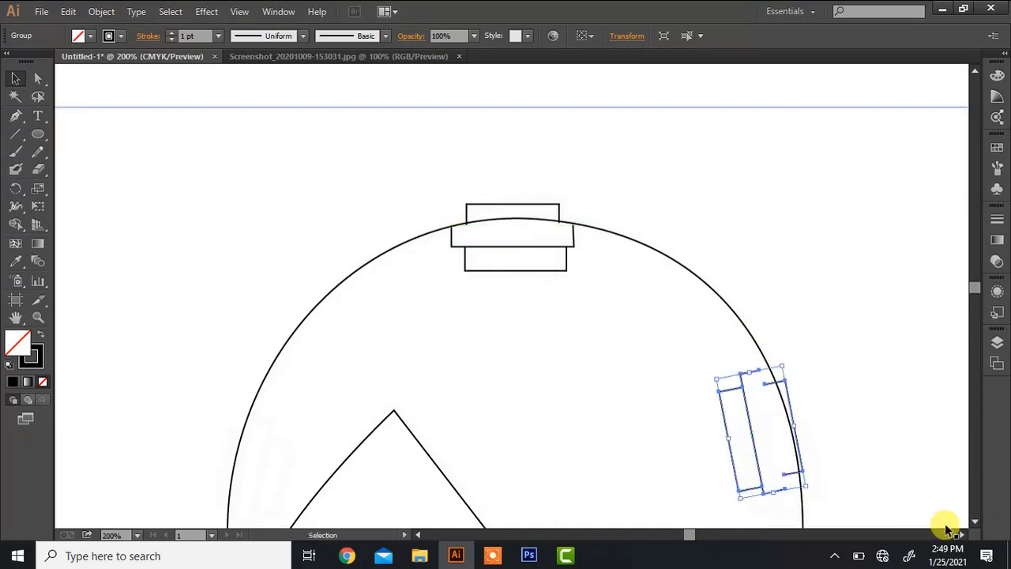
click(974, 521)
drag(756, 372, 787, 411)
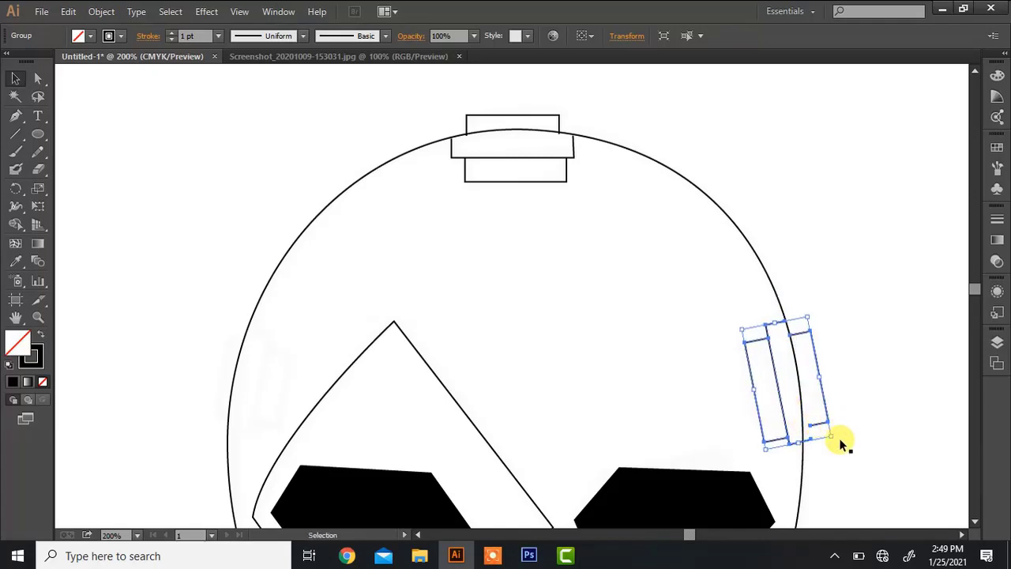
Step: Rotate the right-side group slightly toward vertical, nudge it left and shorten it to fit the head edge
drag(839, 438, 832, 445)
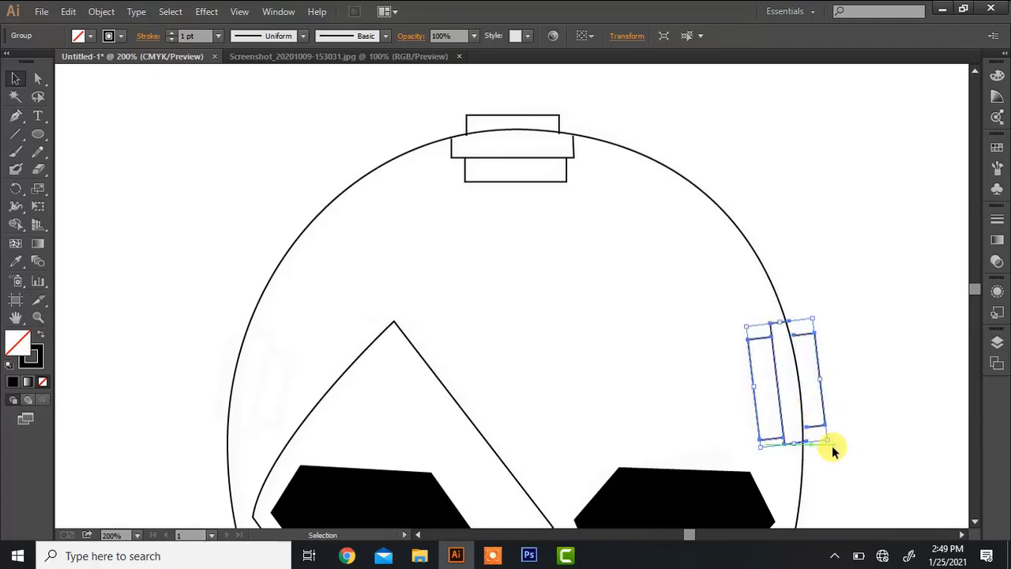
key(Left)
key(Left)
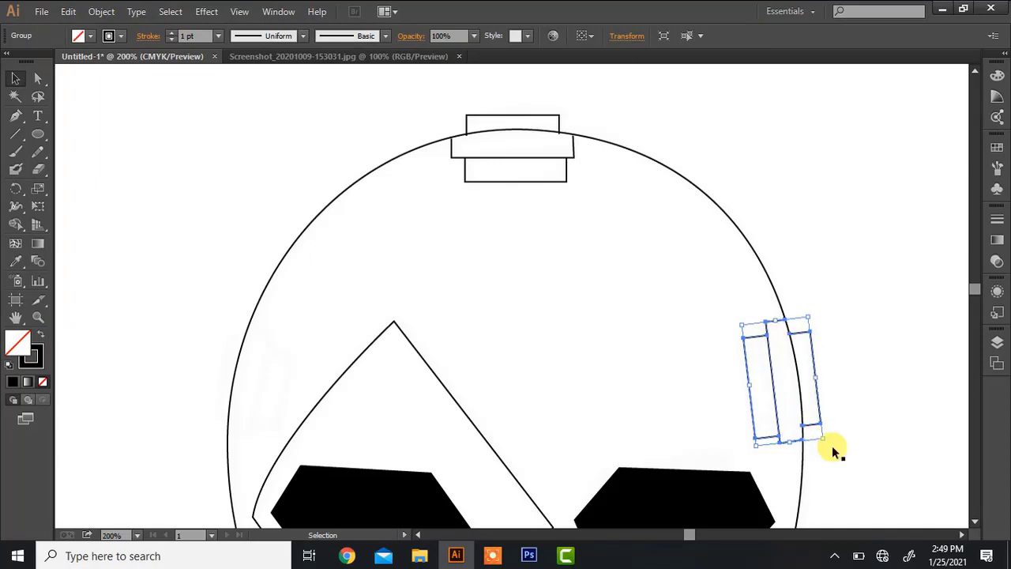
click(707, 510)
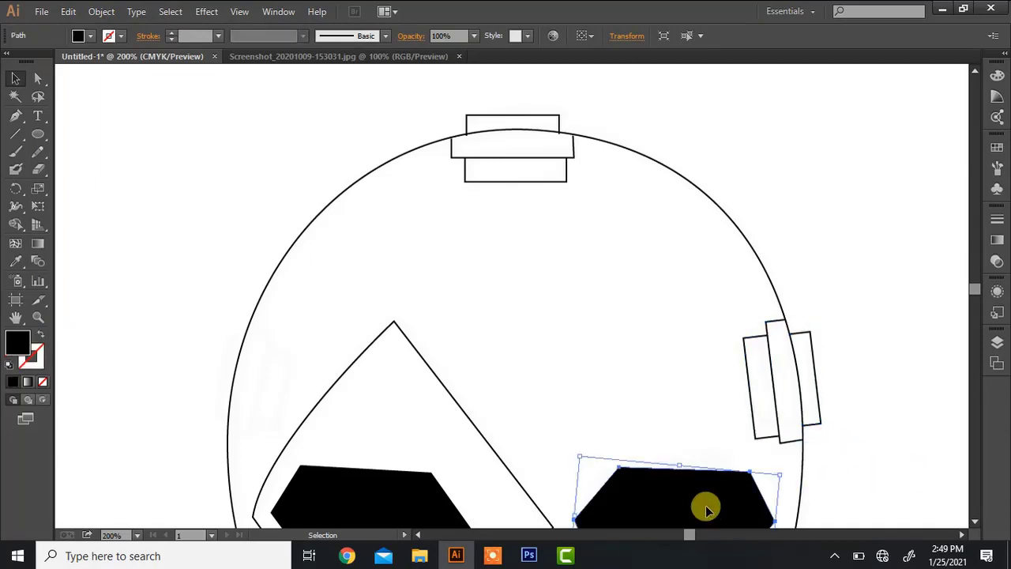
click(795, 440)
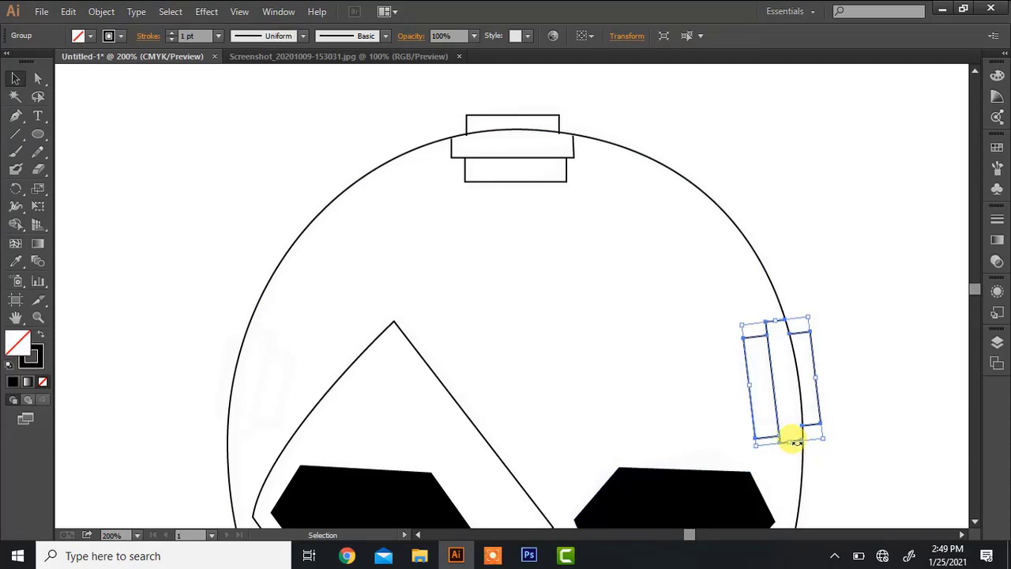
drag(789, 443, 788, 425)
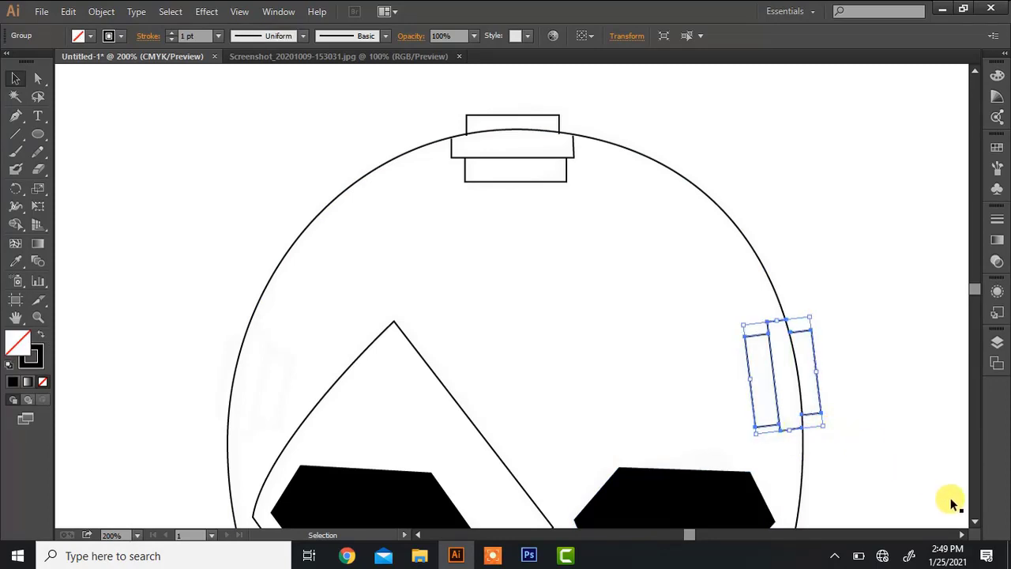
Step: Paste another copy of the group, turn it to face left and fit it across the left edge of the head outline
scroll(976, 522, down, 3)
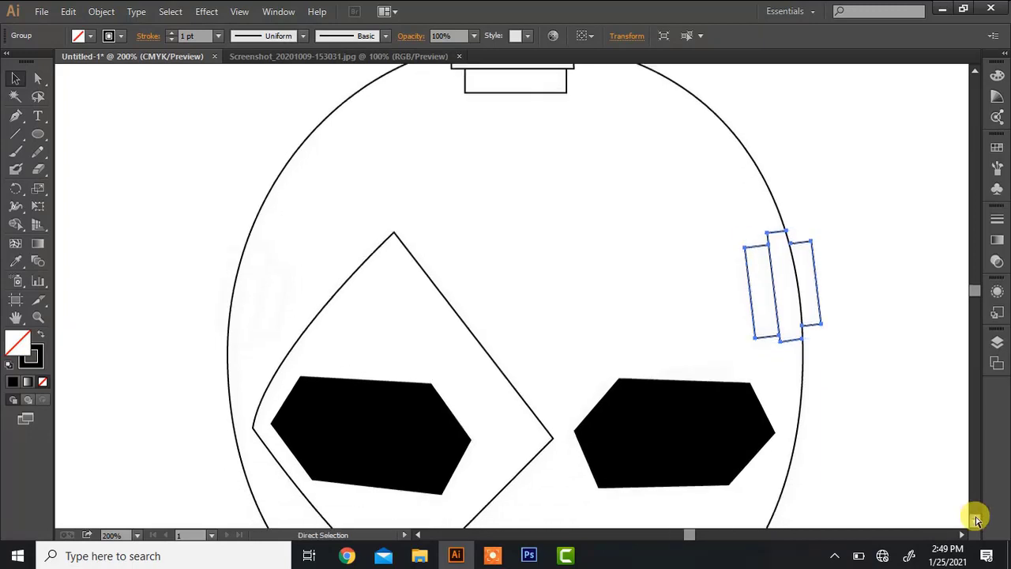
key(ctrl+v)
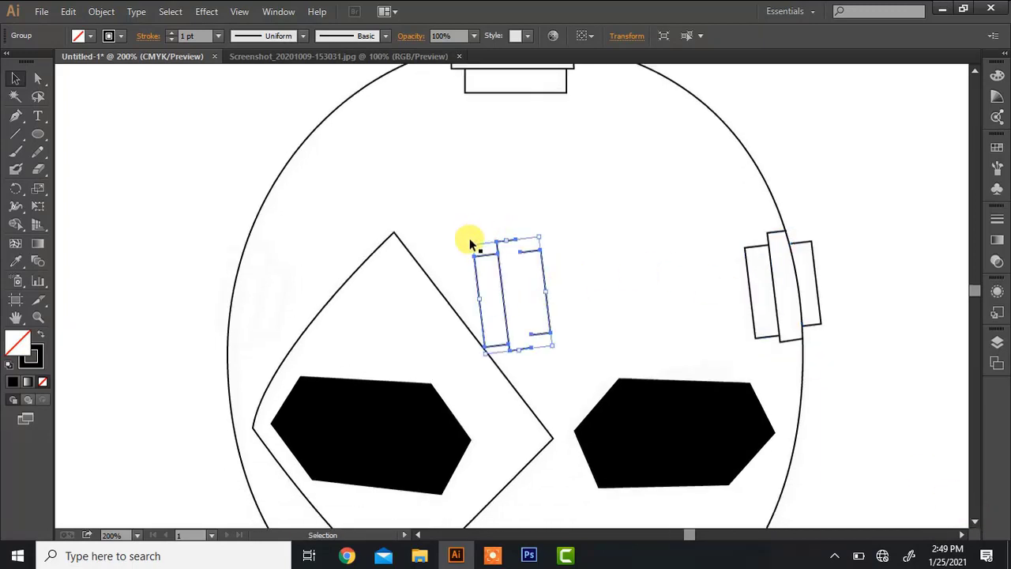
drag(468, 234, 545, 379)
drag(525, 314, 265, 314)
drag(297, 236, 303, 247)
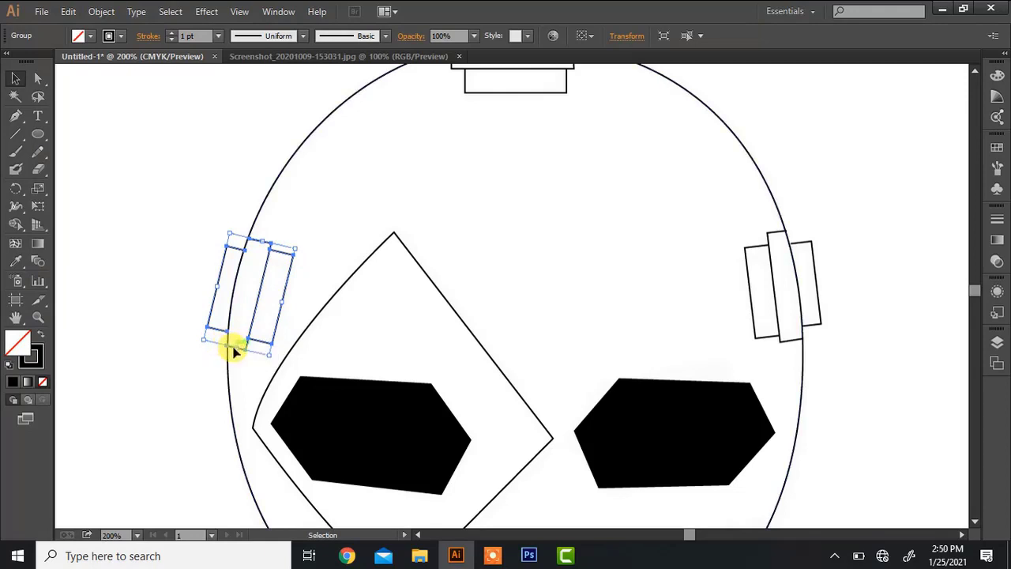
drag(238, 347, 236, 338)
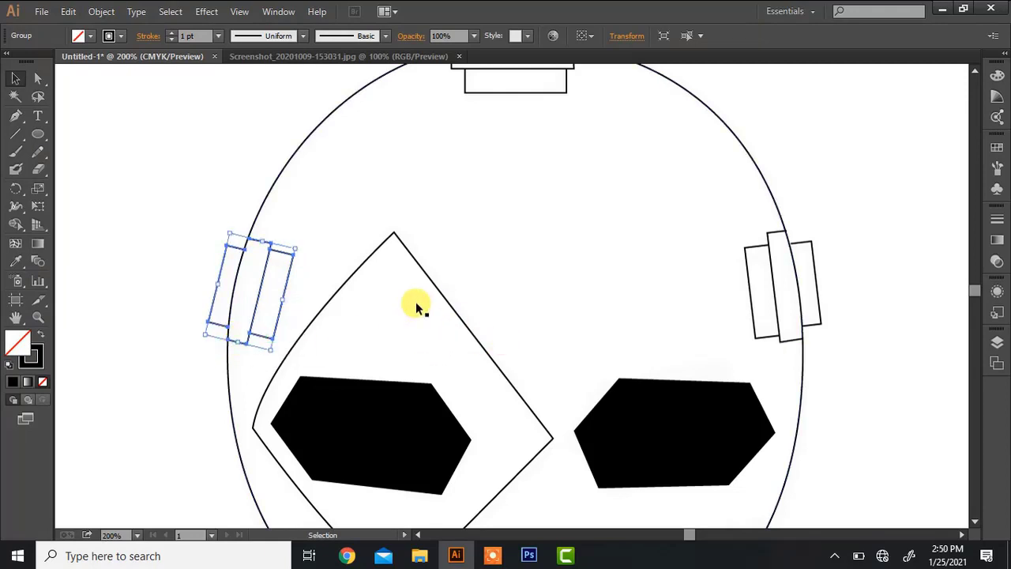
Step: Paste another copy of the group and rotate, resize and position it along the lower-left jaw of the head outline
scroll(977, 528, down, 5)
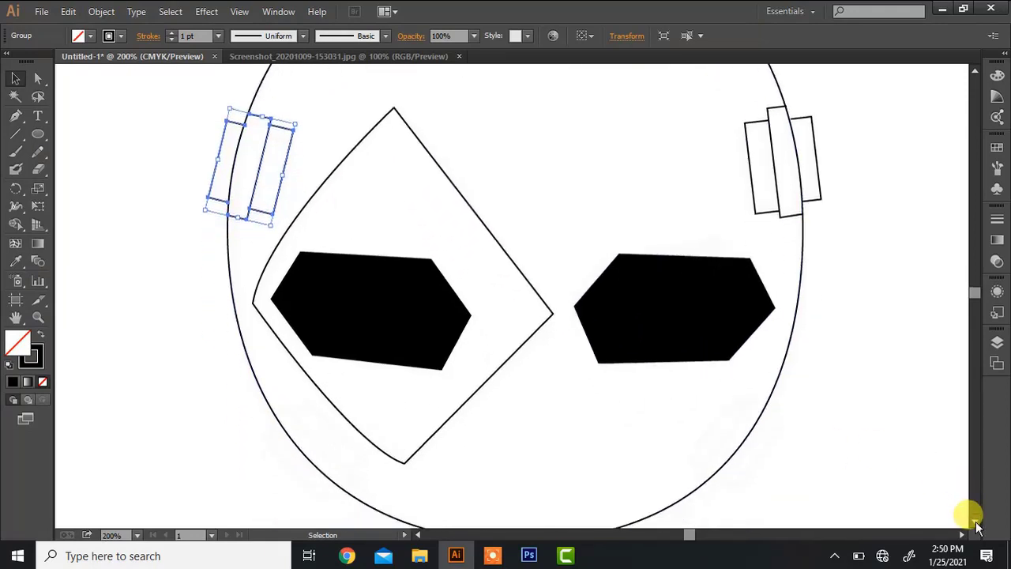
key(ctrl+v)
drag(520, 308, 370, 449)
drag(345, 405, 342, 416)
drag(355, 475, 348, 466)
drag(341, 412, 335, 415)
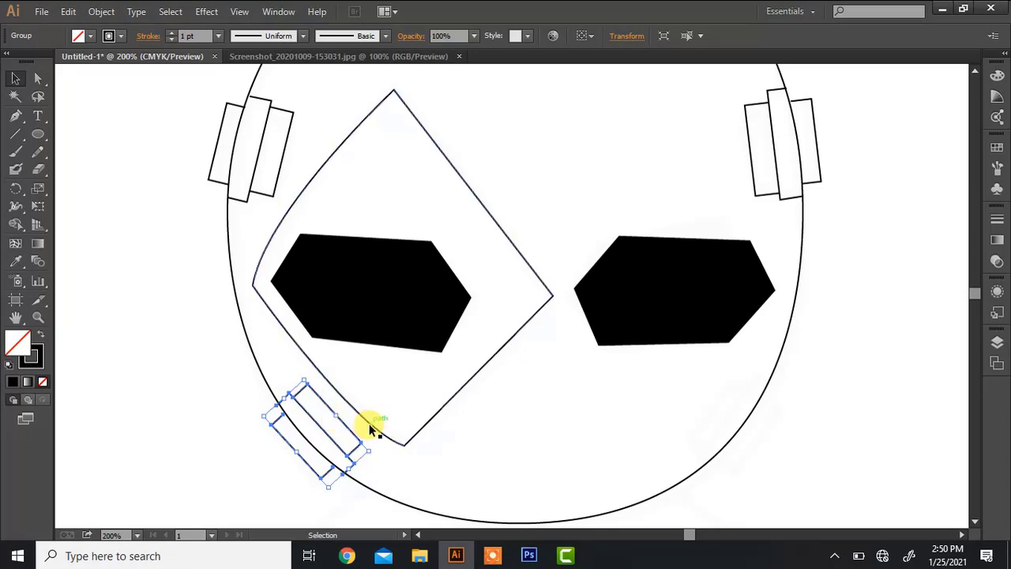
Step: Duplicate the strap group on the lower-left jaw, flip the copy to face right and place it across the lower-right jaw
click(390, 262)
click(317, 424)
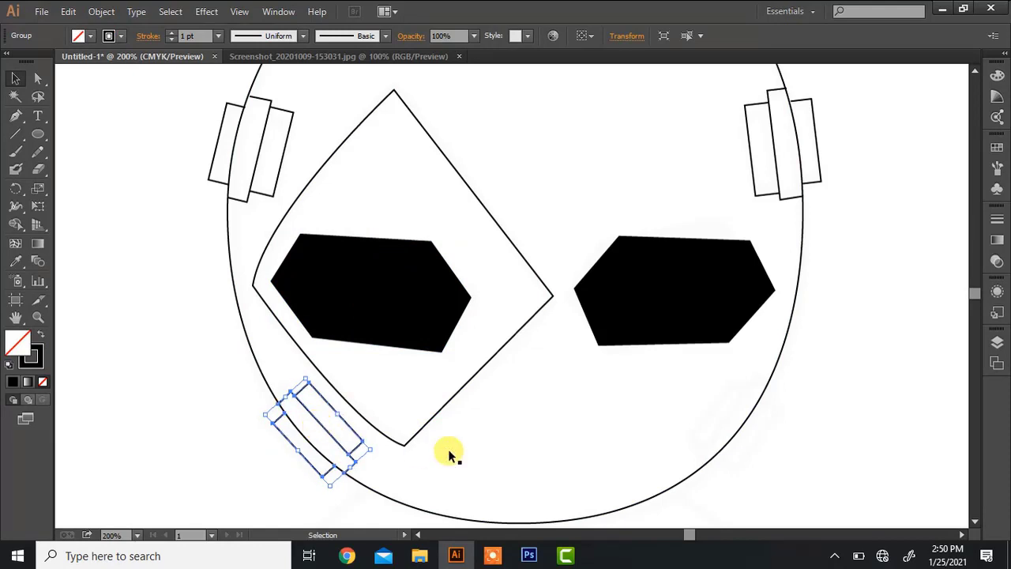
key(ctrl+c)
key(ctrl+v)
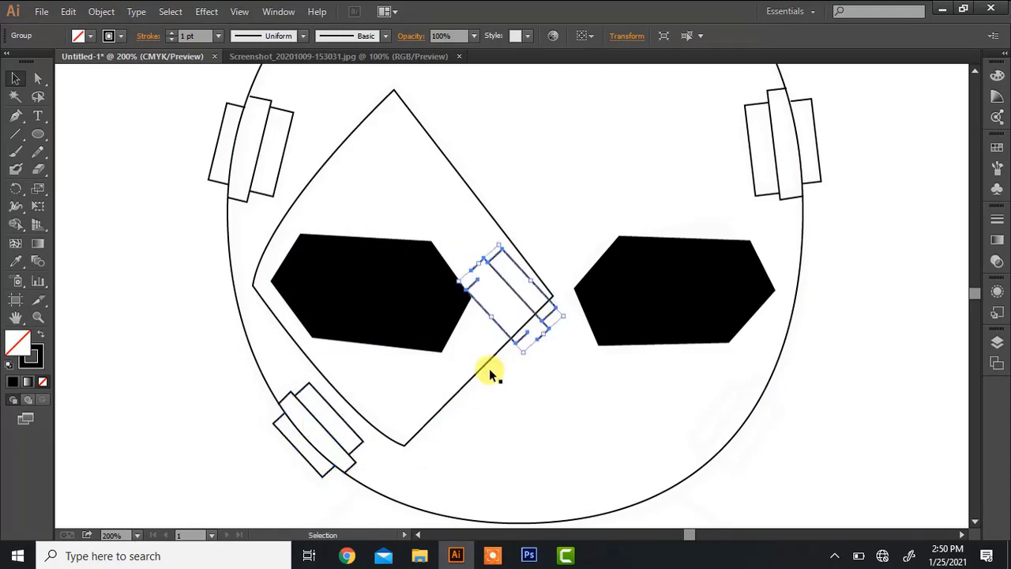
click(327, 404)
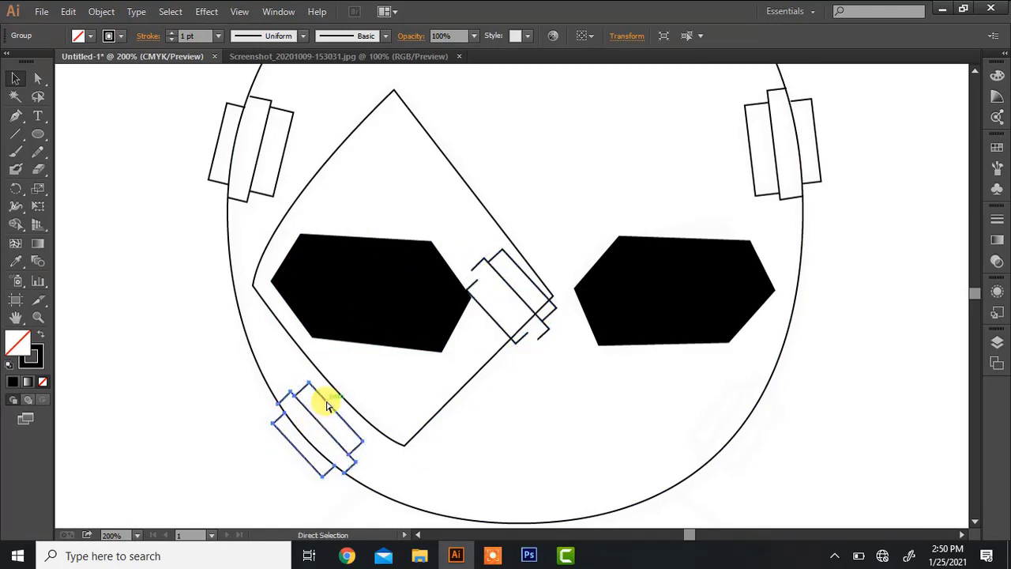
click(539, 313)
click(512, 292)
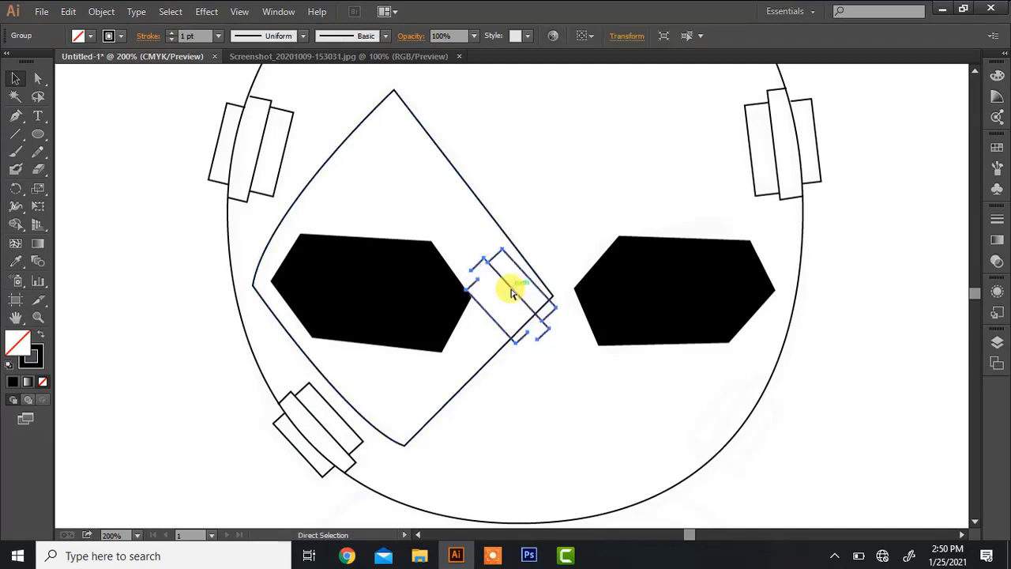
drag(511, 292, 752, 282)
mouse_move(711, 402)
mouse_down()
mouse_move(750, 406)
mouse_move(724, 405)
mouse_up()
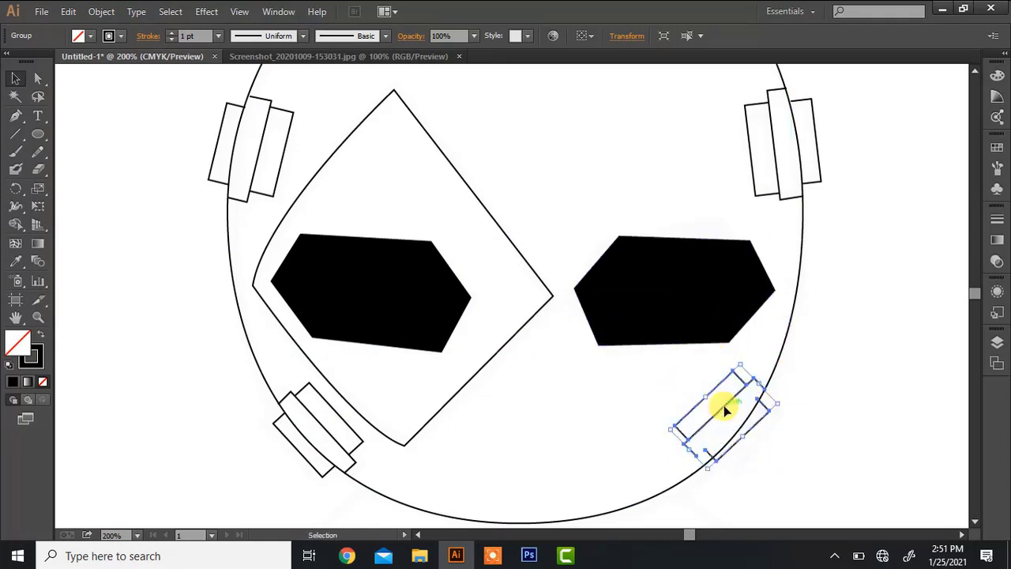
Step: Shorten the lower-right strap group and rotate it steeper so it follows the curve of the head outline
drag(691, 449, 685, 418)
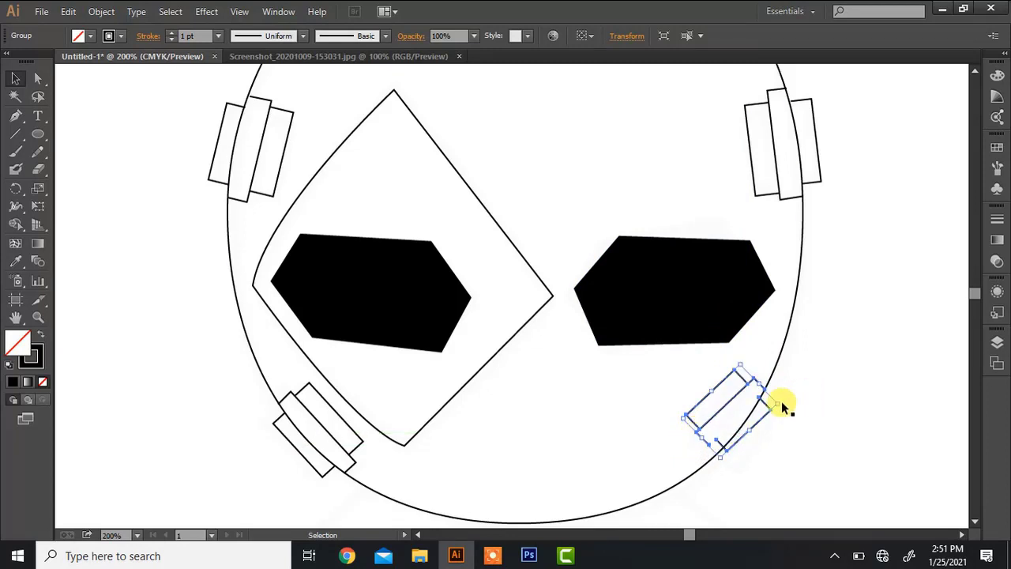
mouse_move(786, 403)
mouse_down()
mouse_move(783, 372)
mouse_move(781, 399)
mouse_up()
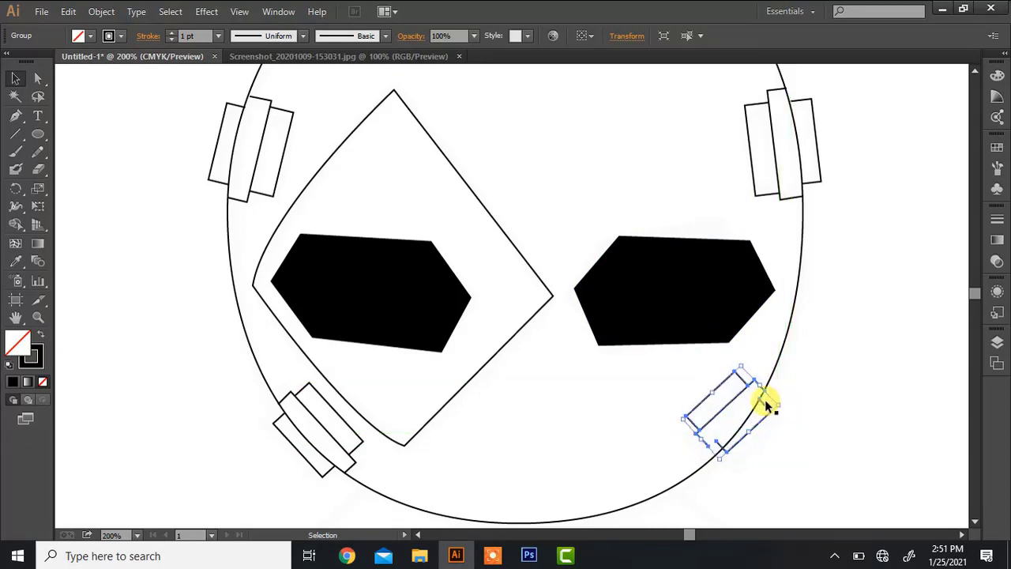
drag(721, 468, 733, 466)
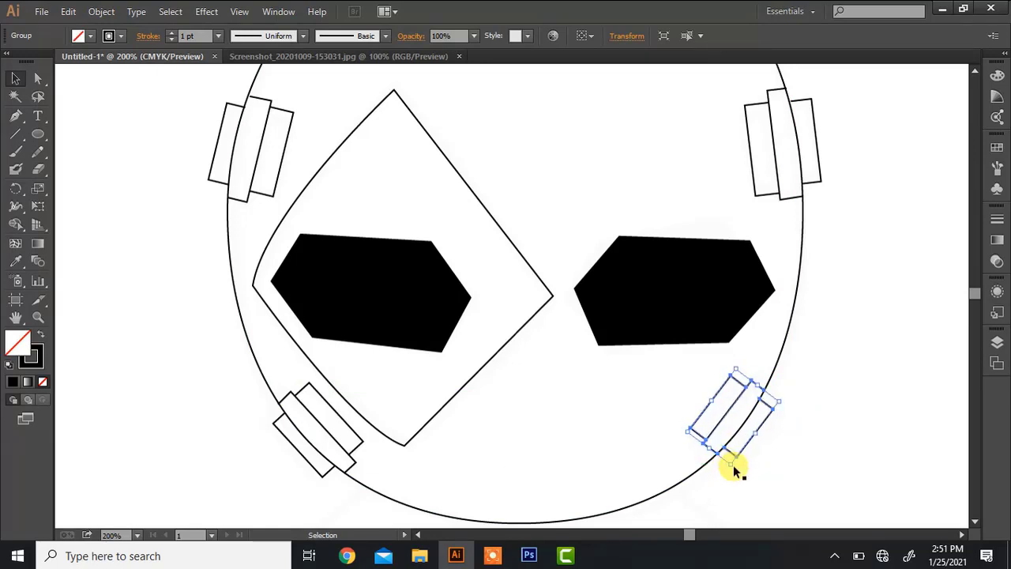
Step: Move the lower-right corner point of the right eye slightly outward
click(650, 284)
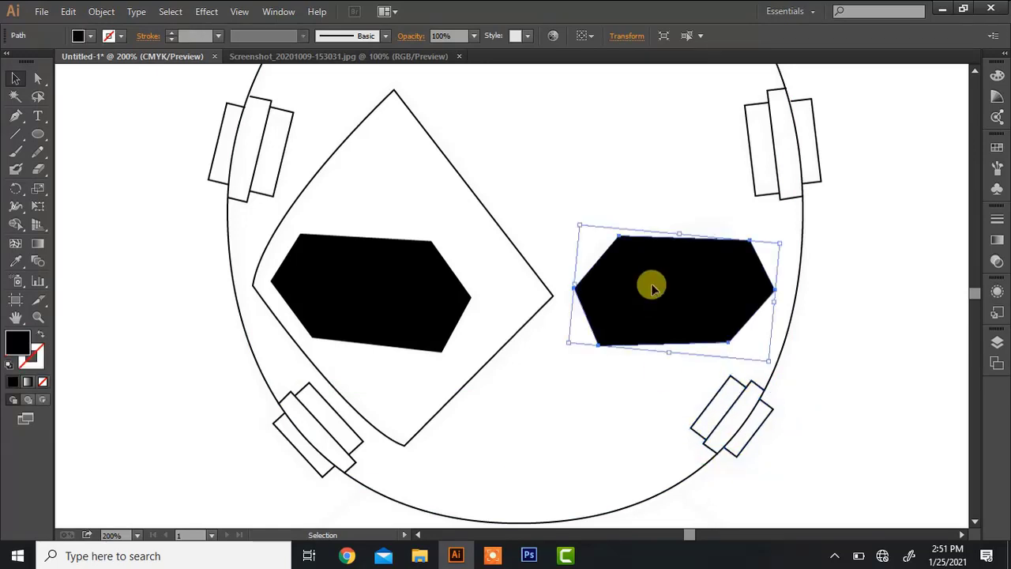
key(a)
click(730, 344)
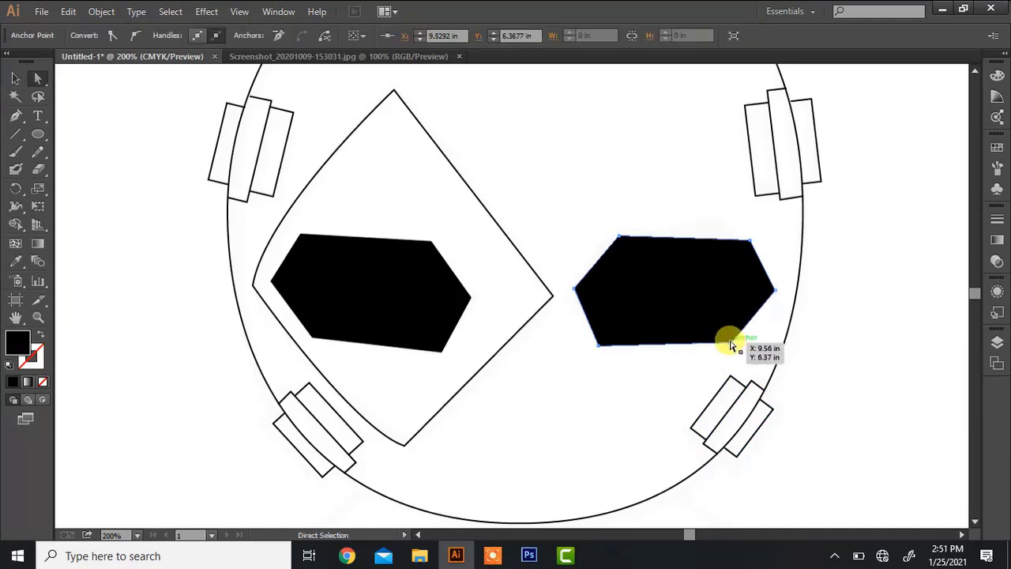
drag(729, 344, 731, 345)
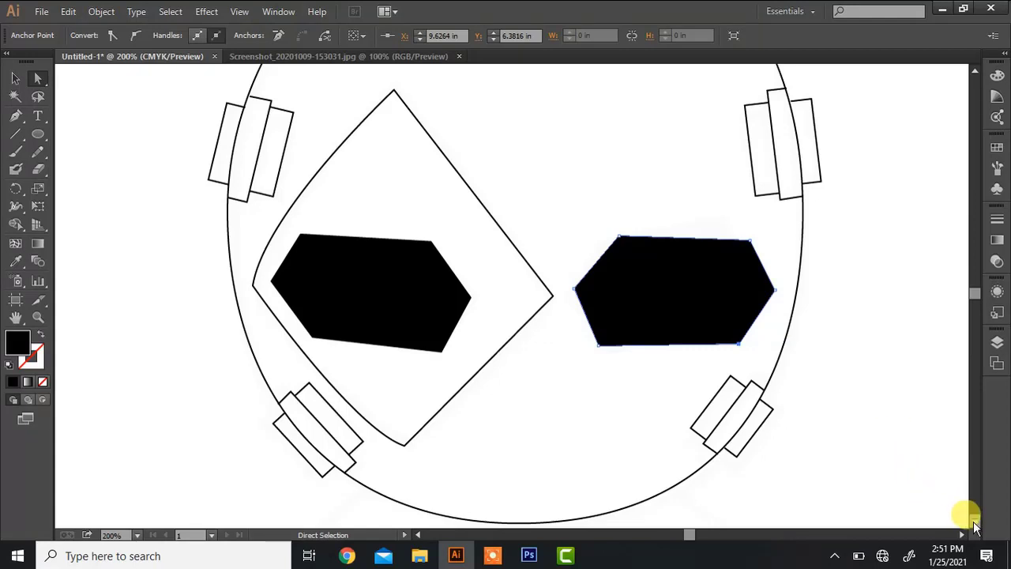
Step: Draw the outer curve of the left arm with the Pen tool from the head outline to the hand, using a black stroke and no fill
scroll(976, 527, down, 10)
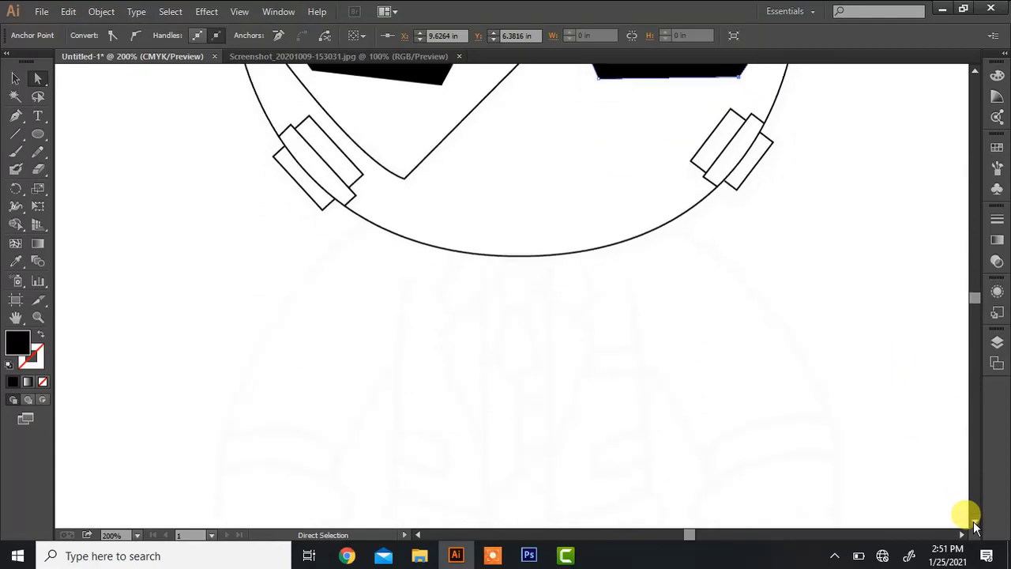
key(p)
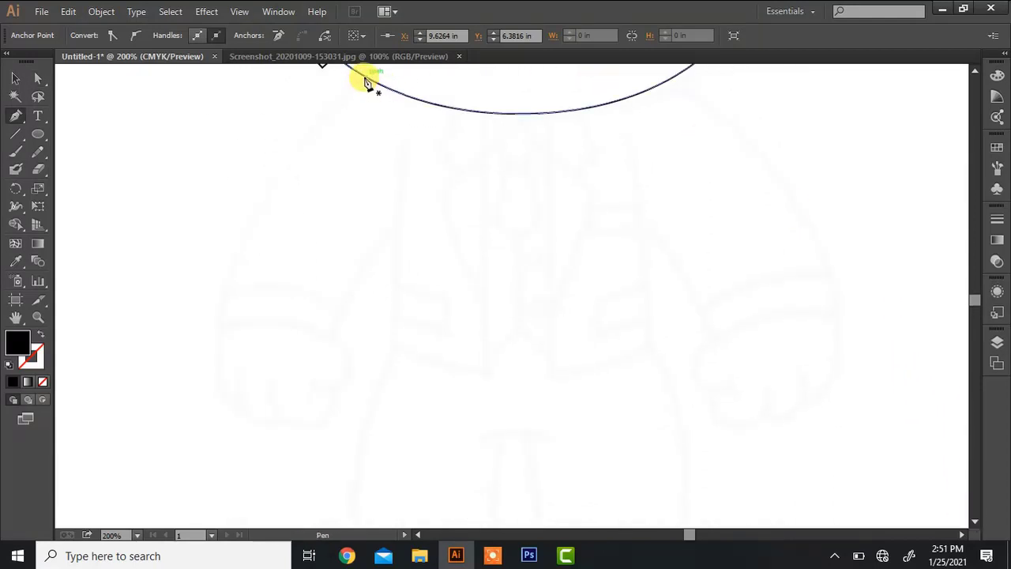
scroll(368, 86, up, 3)
drag(364, 111, 366, 83)
key(ctrl+minus)
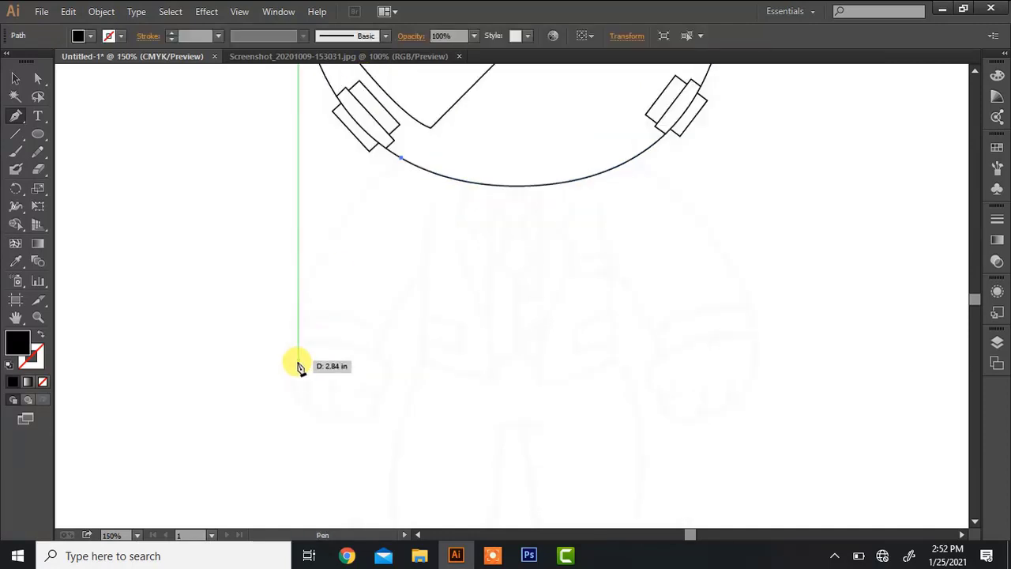
drag(292, 422, 298, 519)
key(ctrl+plus)
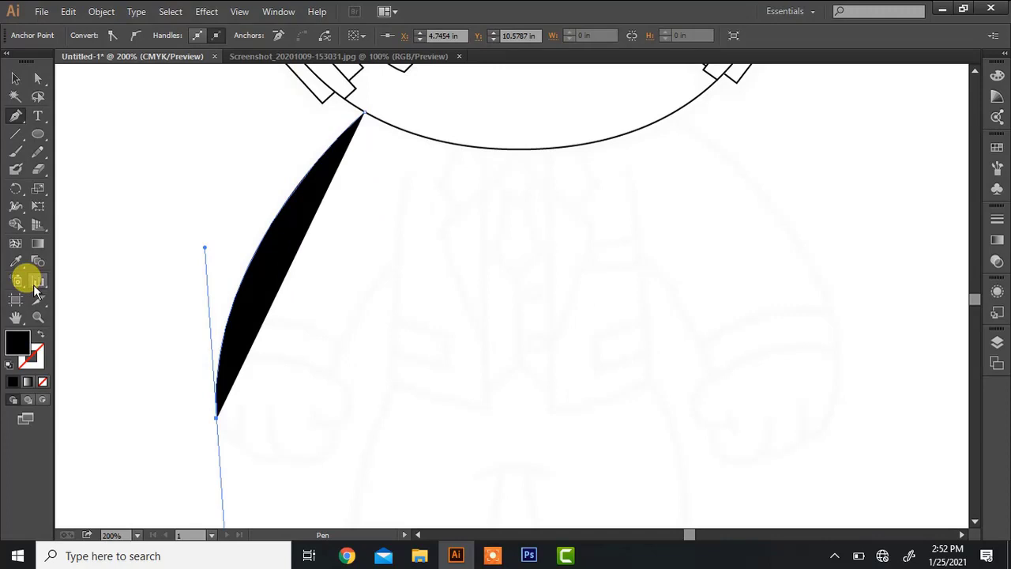
click(38, 337)
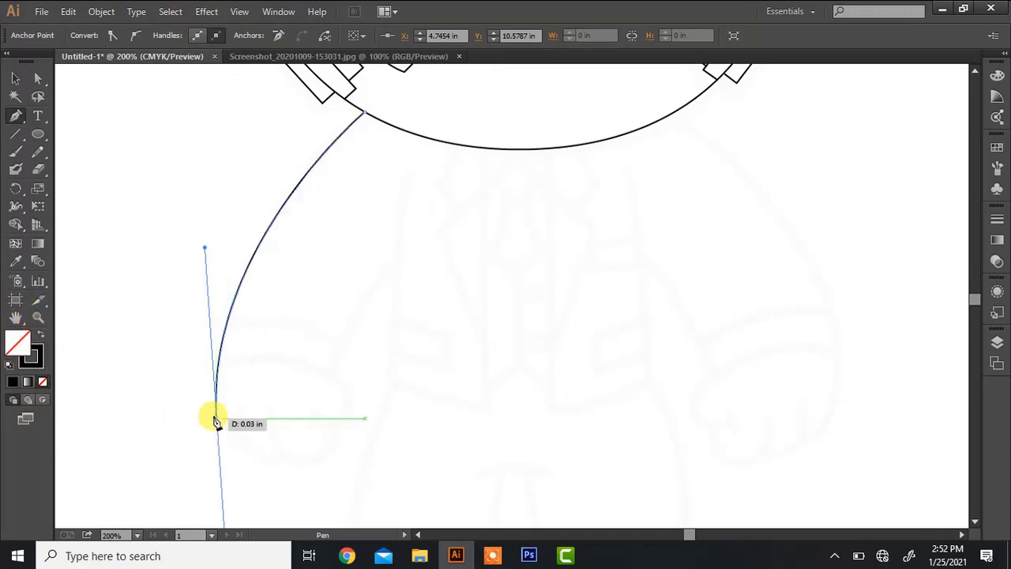
Step: Trace the three rounded fingers of the left fist as separate overlapping curves, beginning at the end of the outer arm line
mouse_move(216, 416)
mouse_down()
mouse_move(248, 453)
mouse_move(240, 444)
mouse_move(310, 456)
mouse_move(341, 445)
mouse_up()
click(215, 417)
ctrl+click(242, 413)
click(239, 408)
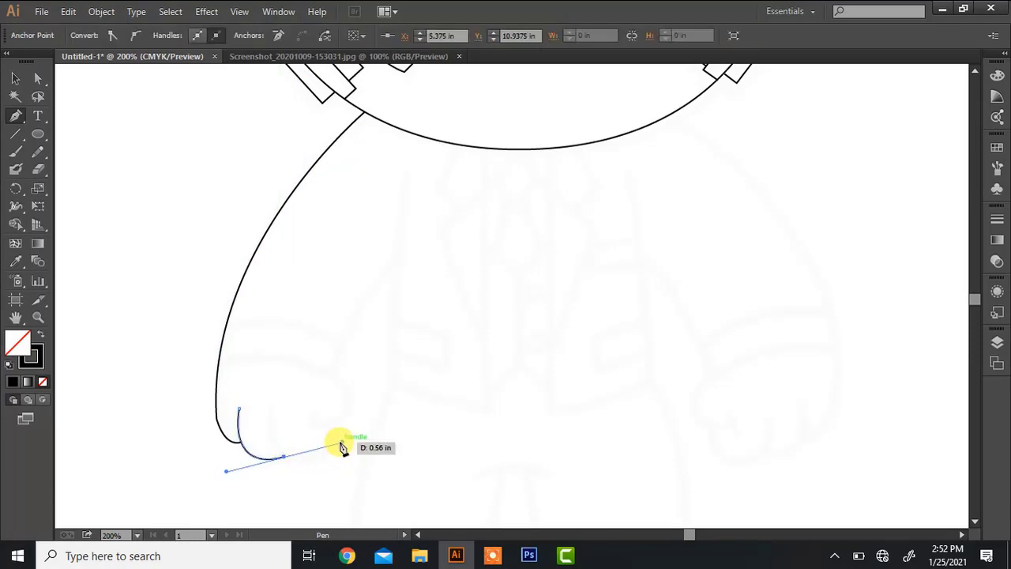
ctrl+click(272, 410)
click(271, 407)
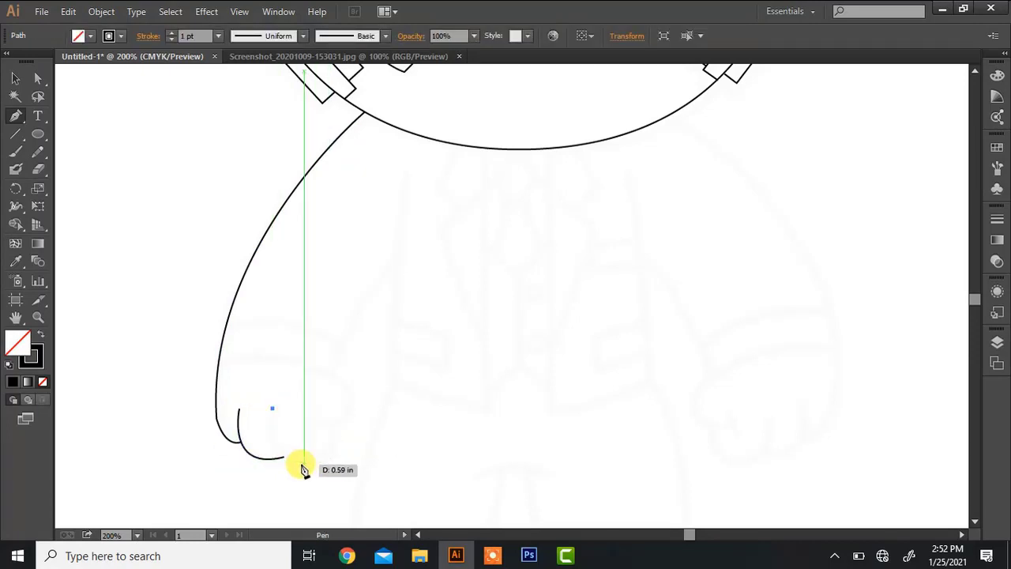
click(303, 464)
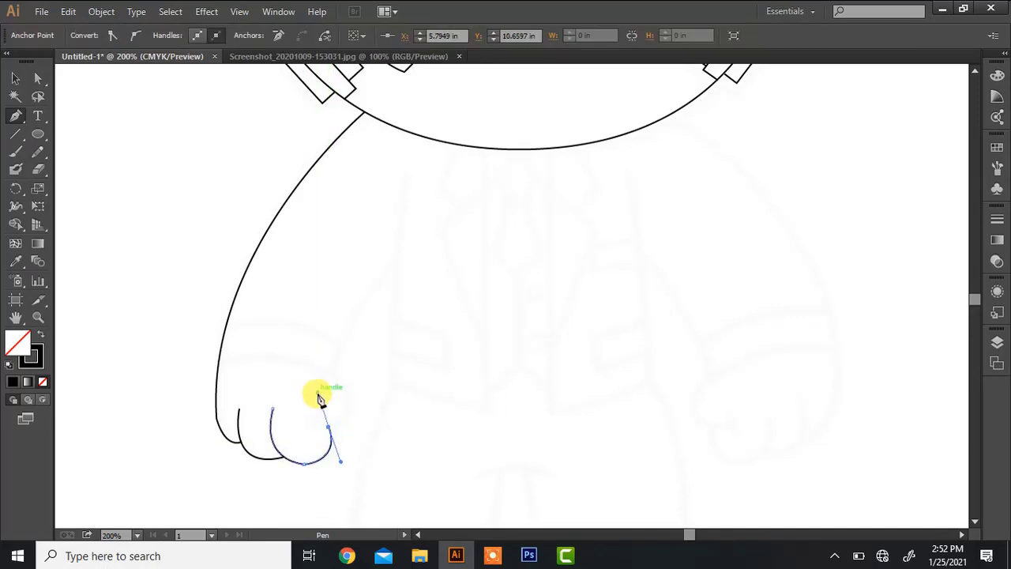
ctrl+click(316, 421)
Step: Trace the rounded thumb and continue its path as a curved wrist line across to the outer edge of the arm
click(314, 421)
drag(349, 407, 301, 363)
click(348, 408)
click(330, 377)
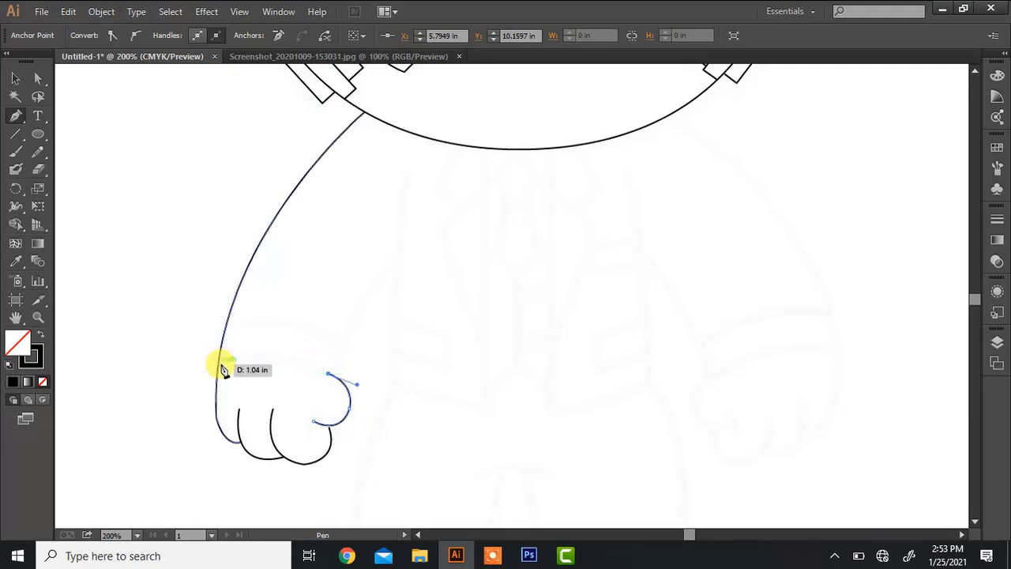
click(222, 366)
drag(222, 367, 166, 392)
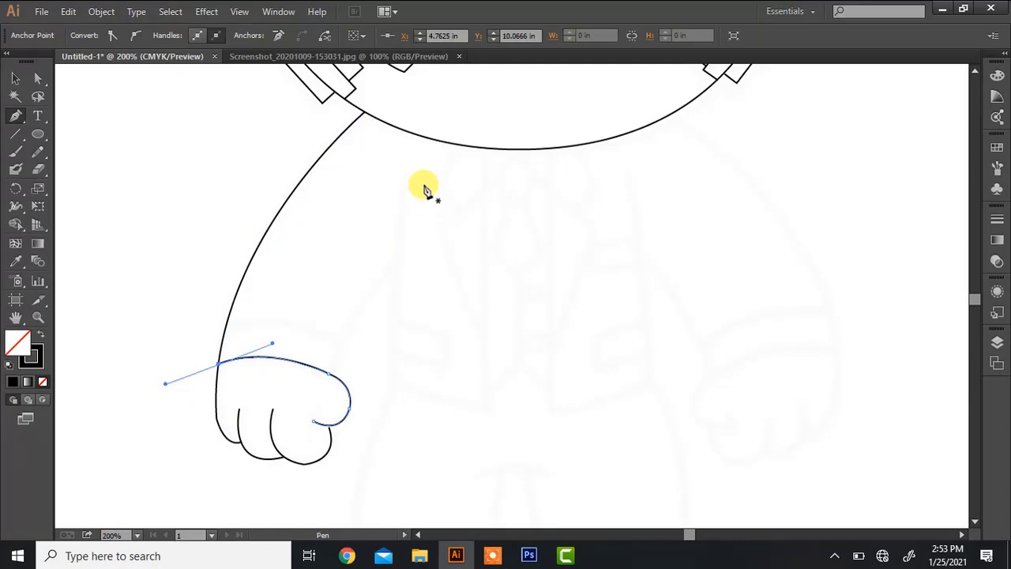
Step: Draw the left jacket panel with straight segments along its side and bottom hem and up the front edge to the head outline
ctrl+click(404, 169)
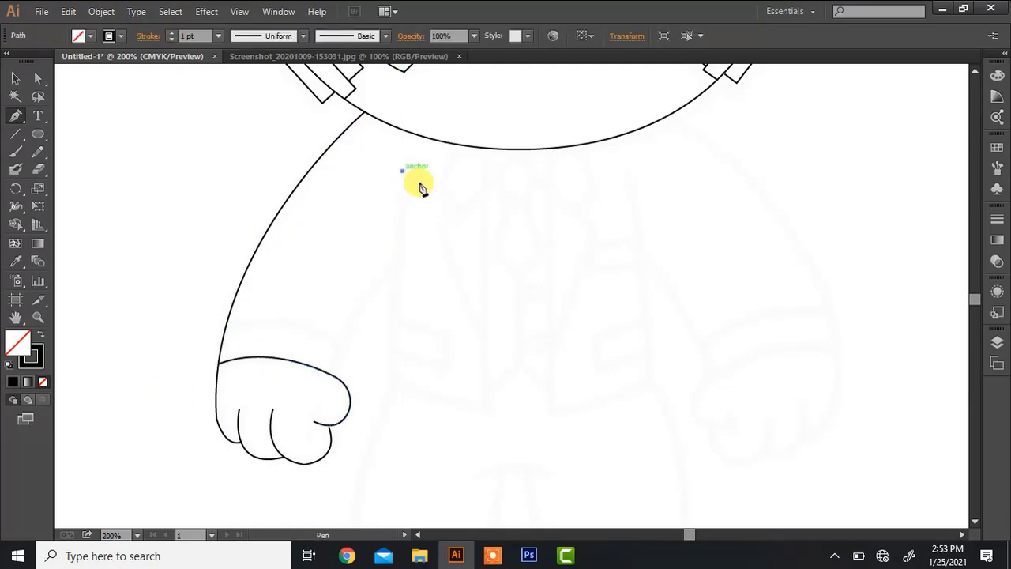
click(393, 382)
click(488, 407)
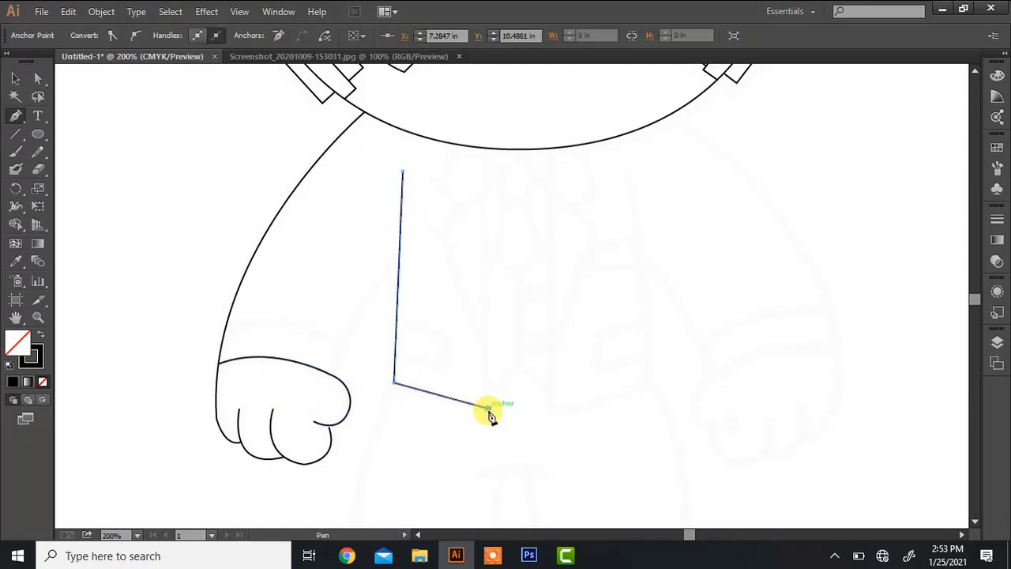
click(488, 149)
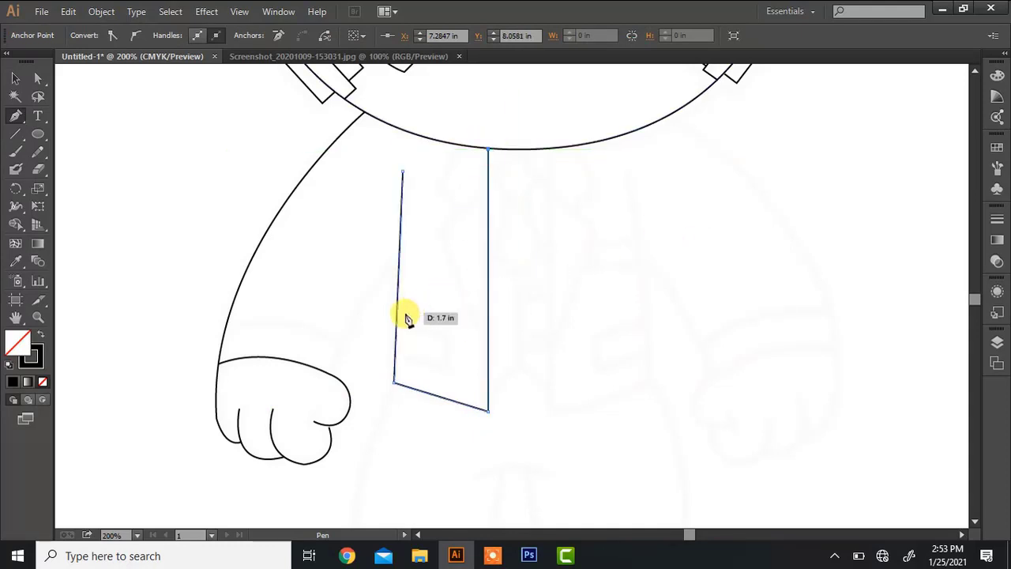
key(Escape)
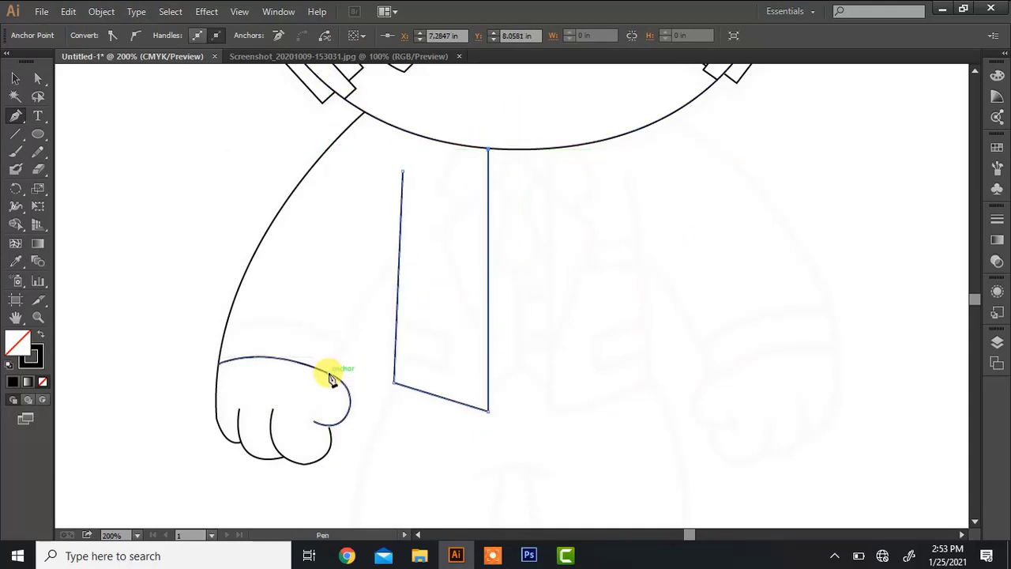
Step: Draw the inner arm curve from the thumb to the jacket panel and a curved cuff line across the forearm
click(330, 374)
drag(402, 254, 436, 227)
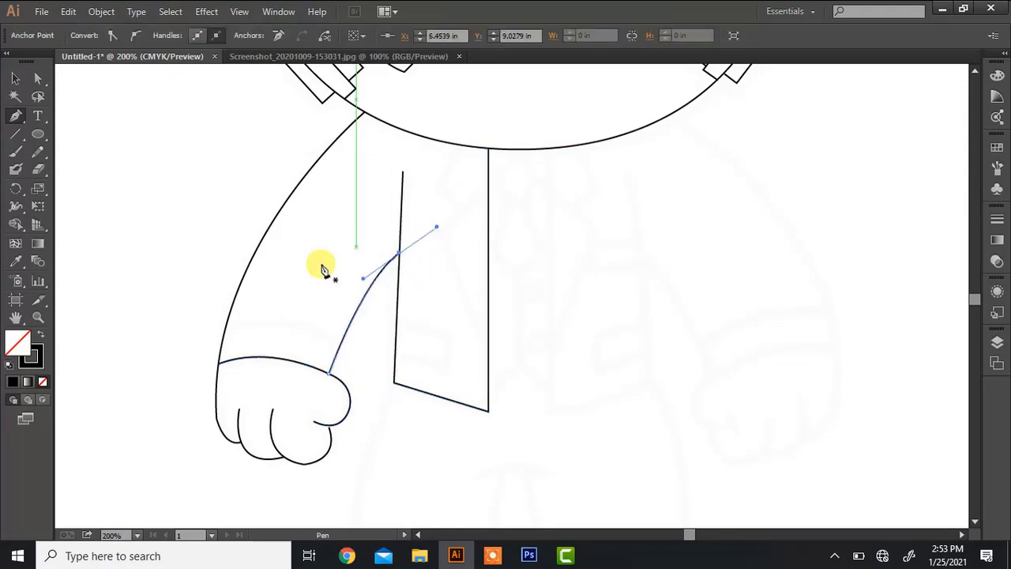
click(226, 330)
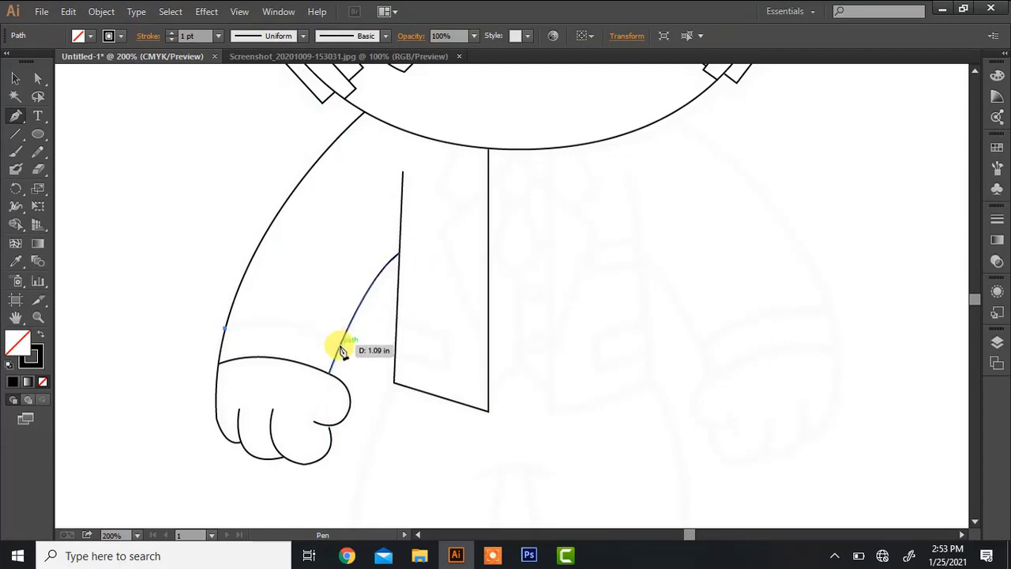
drag(339, 345, 384, 387)
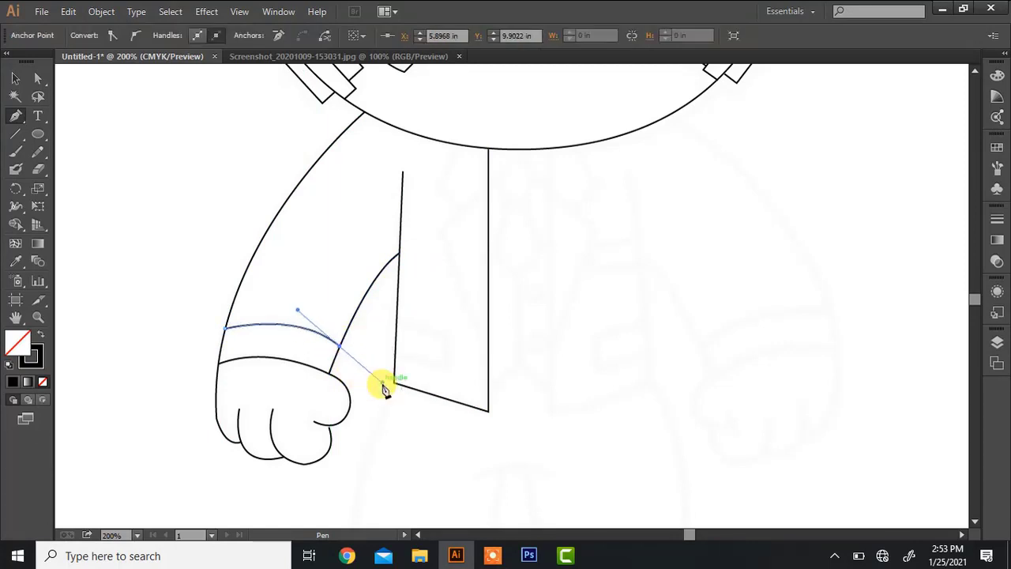
Step: Add a short curved crease beside the thumb and reshape the outer arm curve so it meets the ends of the cuff lines
drag(315, 436, 217, 424)
key(ctrl)
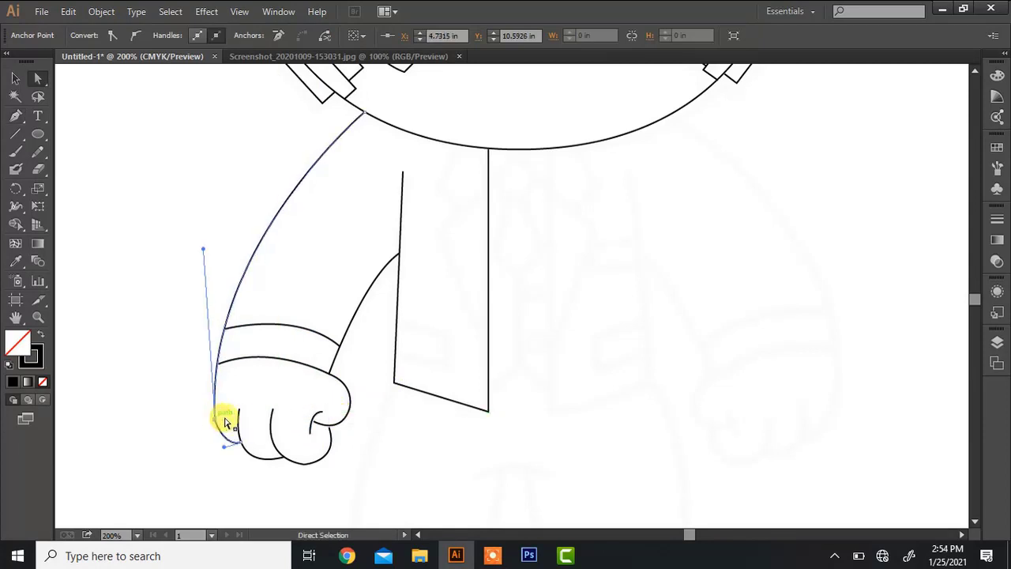
mouse_move(235, 363)
mouse_down()
mouse_move(237, 355)
mouse_move(218, 361)
mouse_move(223, 370)
mouse_up()
click(222, 313)
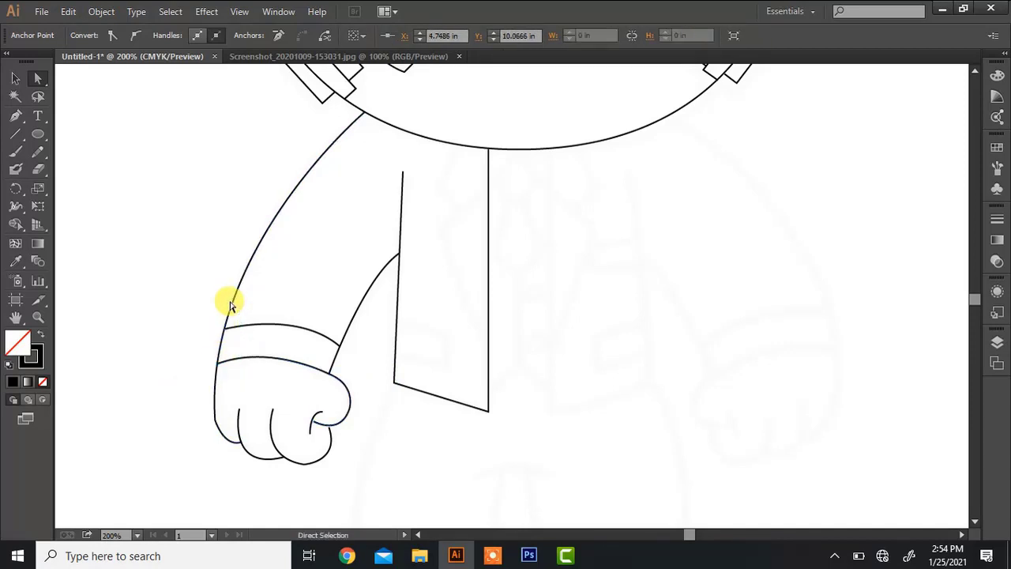
click(233, 298)
drag(202, 250, 195, 271)
click(253, 260)
click(201, 252)
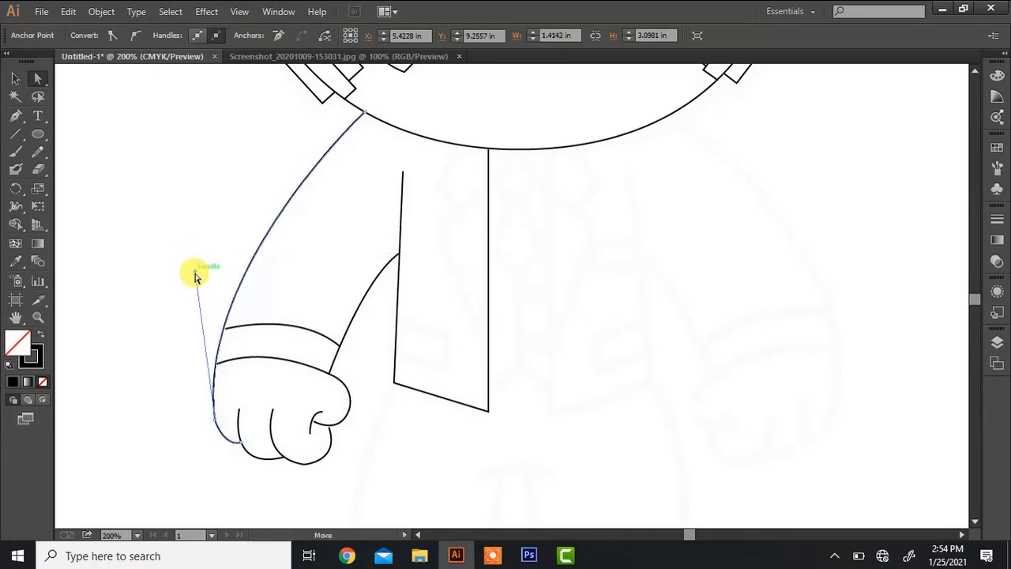
Step: Adjust the end point and handle of the third finger's curve so it rounds smoothly up under the thumb
click(332, 439)
click(330, 435)
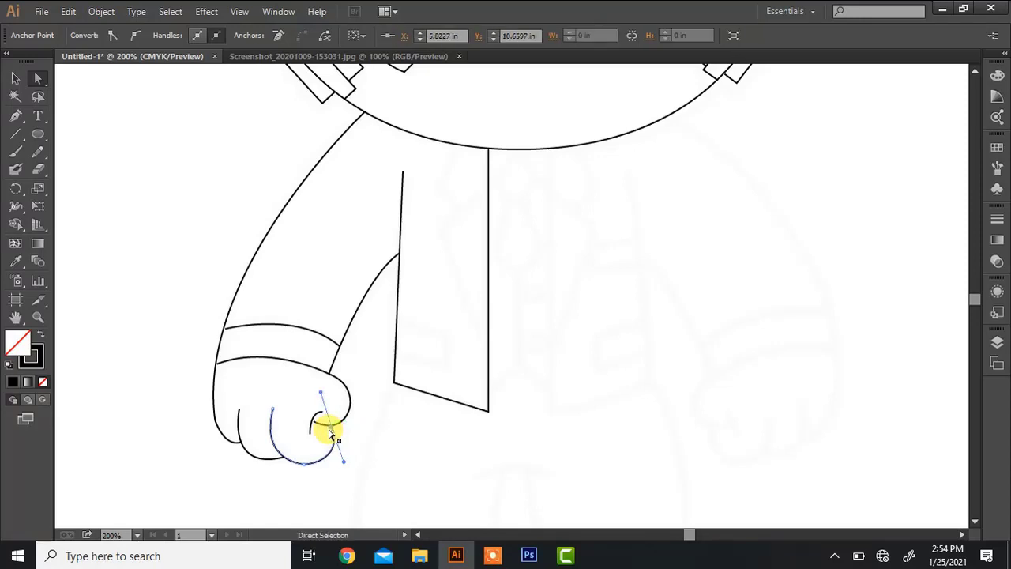
drag(330, 435, 341, 469)
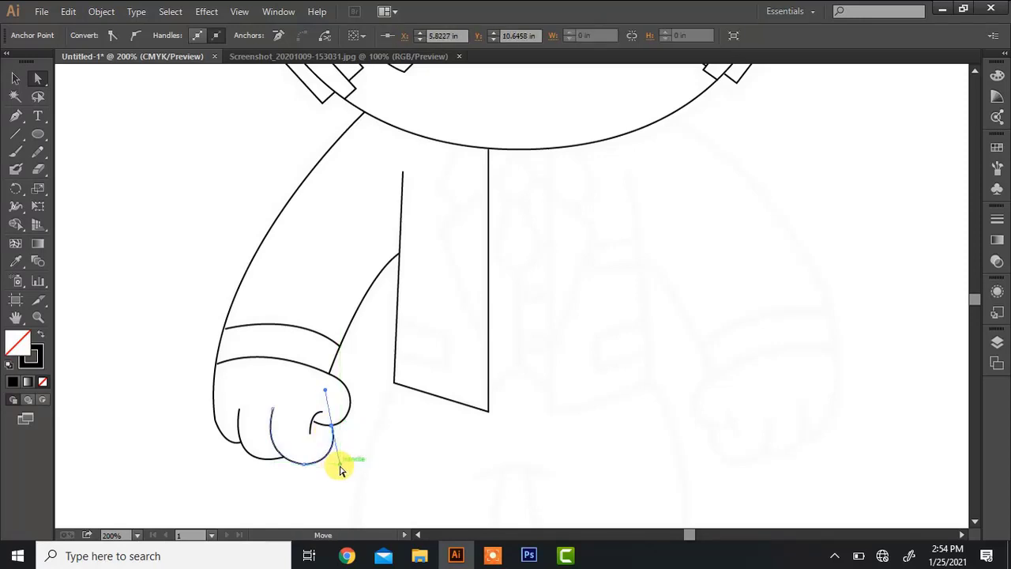
Step: Draw the outer curve of the left trouser leg from the jacket panel's lower outer corner down to the top of the shoe
click(976, 522)
click(976, 522)
key(p)
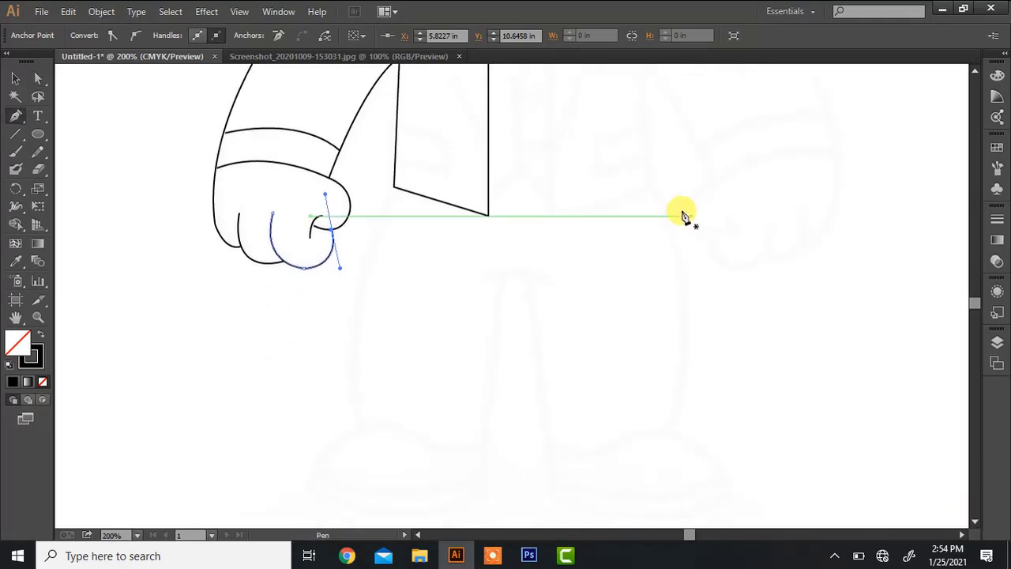
click(394, 186)
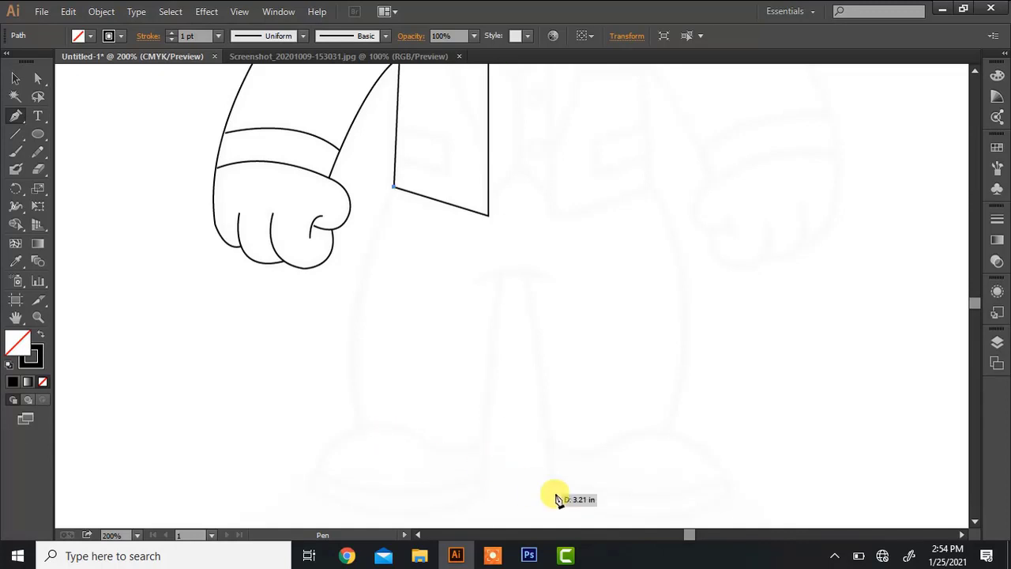
click(976, 521)
click(975, 521)
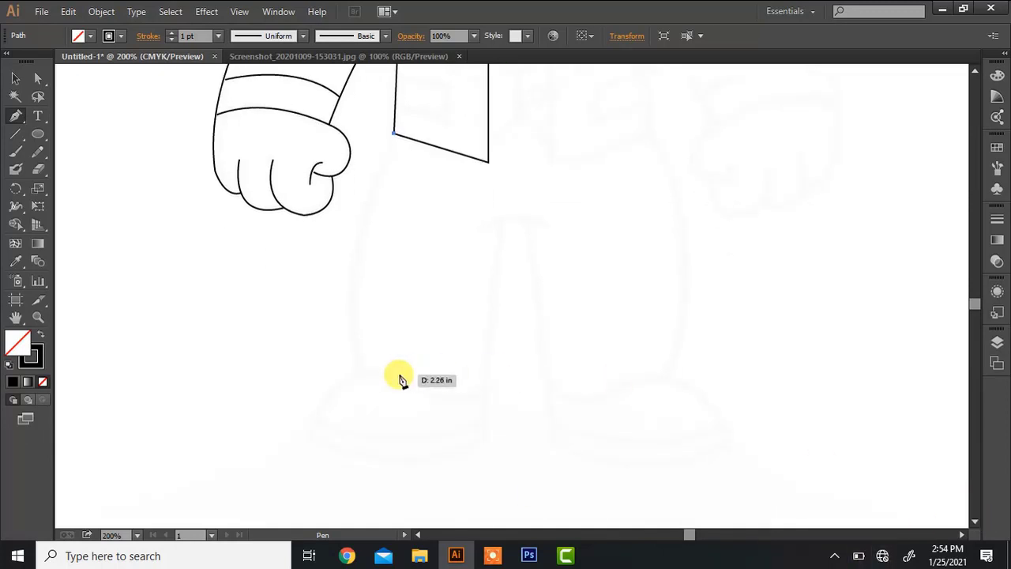
drag(365, 373, 408, 490)
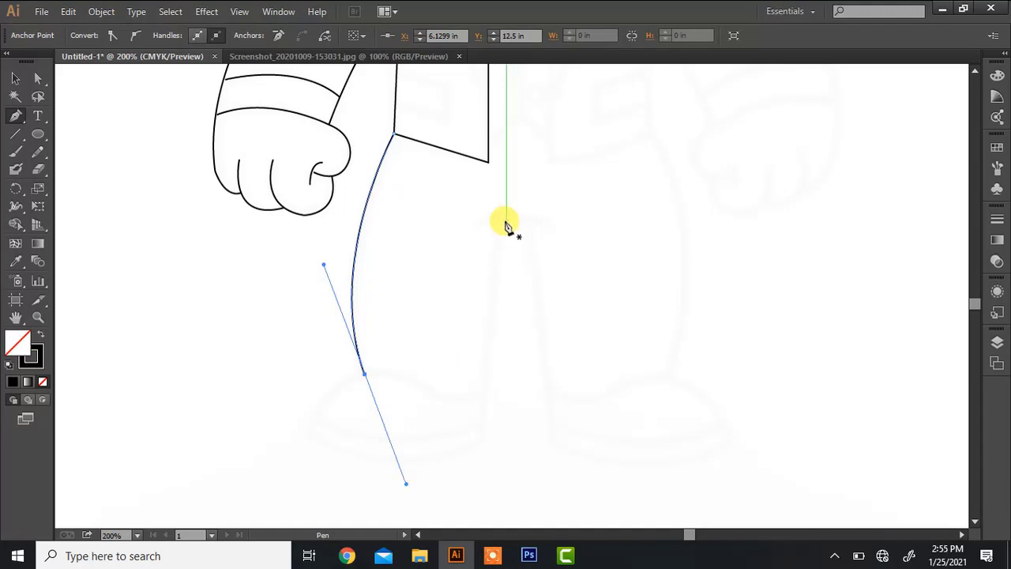
key(Escape)
Step: Draw the inner edge of the left trouser leg as a slight curve from the crotch down to the shoe's heel corner
click(506, 221)
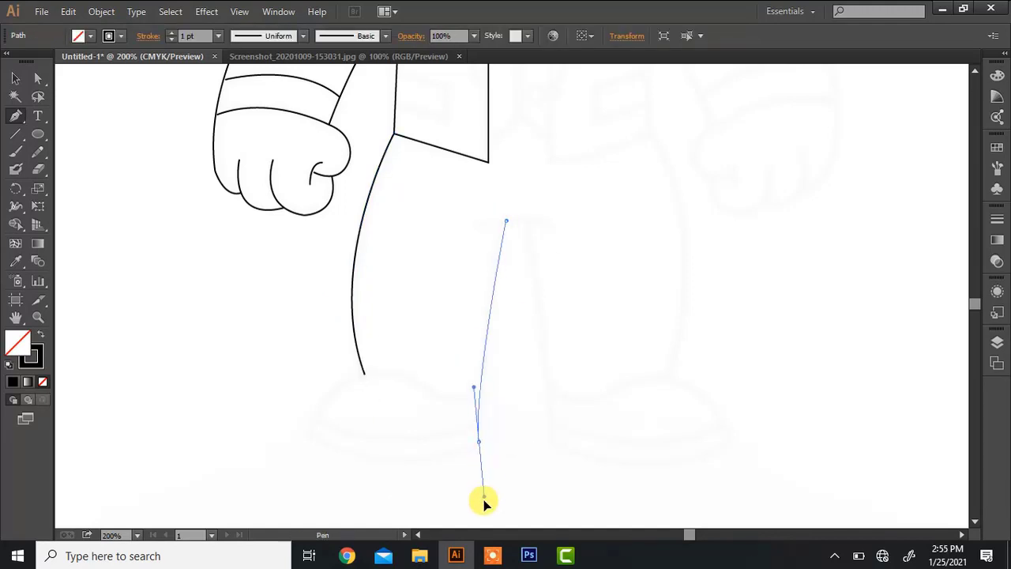
drag(484, 499, 479, 524)
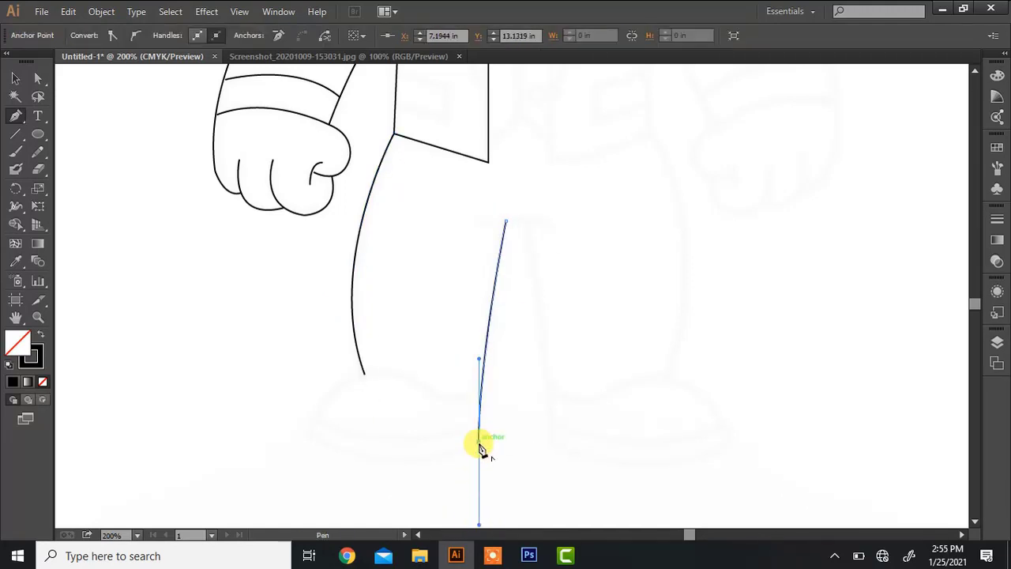
click(479, 442)
Step: Continue the path around the left shoe with a curved sole, a rounded toe and a wavy upper edge ending at the inner leg
drag(306, 435, 214, 388)
click(306, 435)
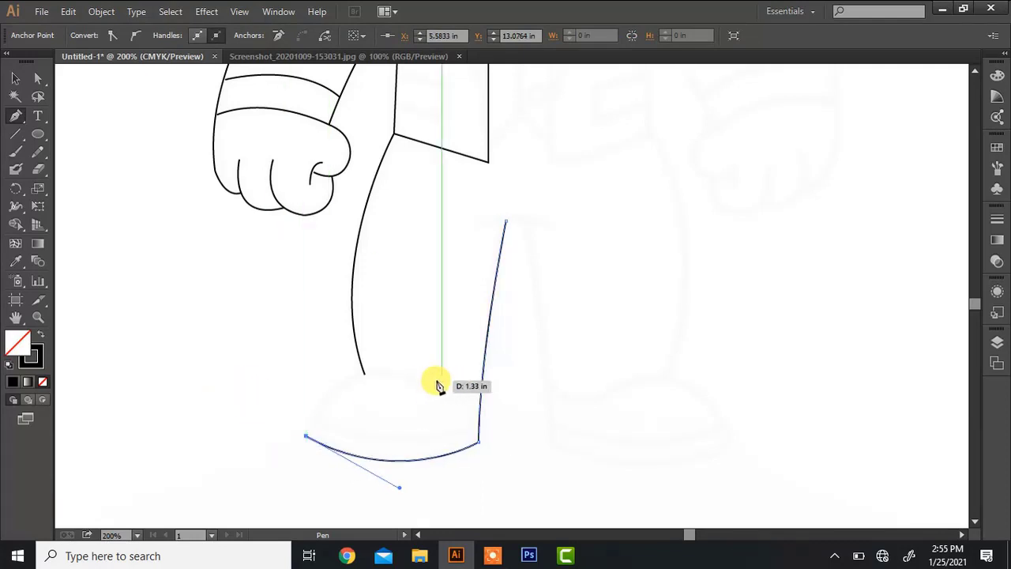
drag(422, 384, 504, 427)
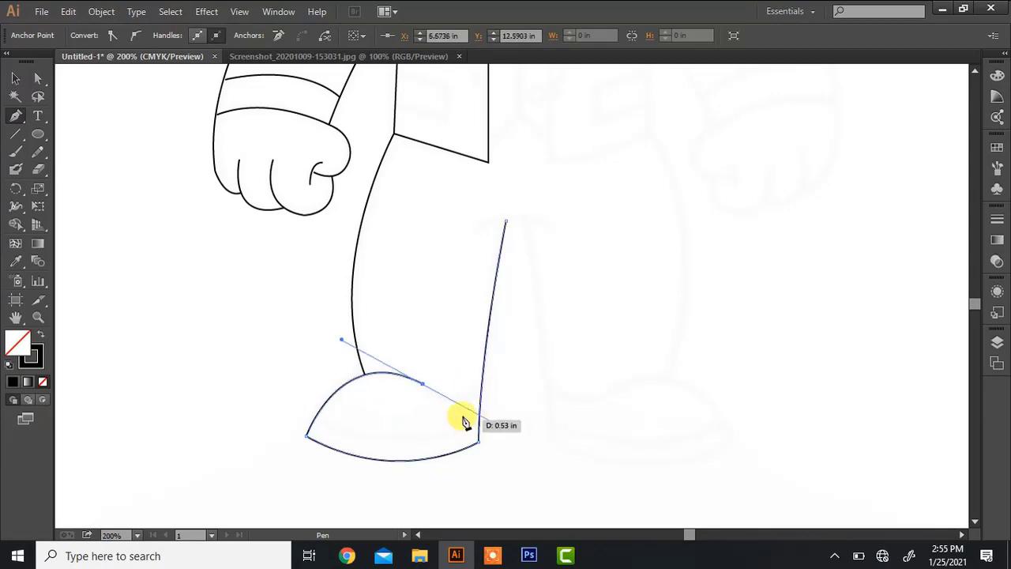
click(422, 384)
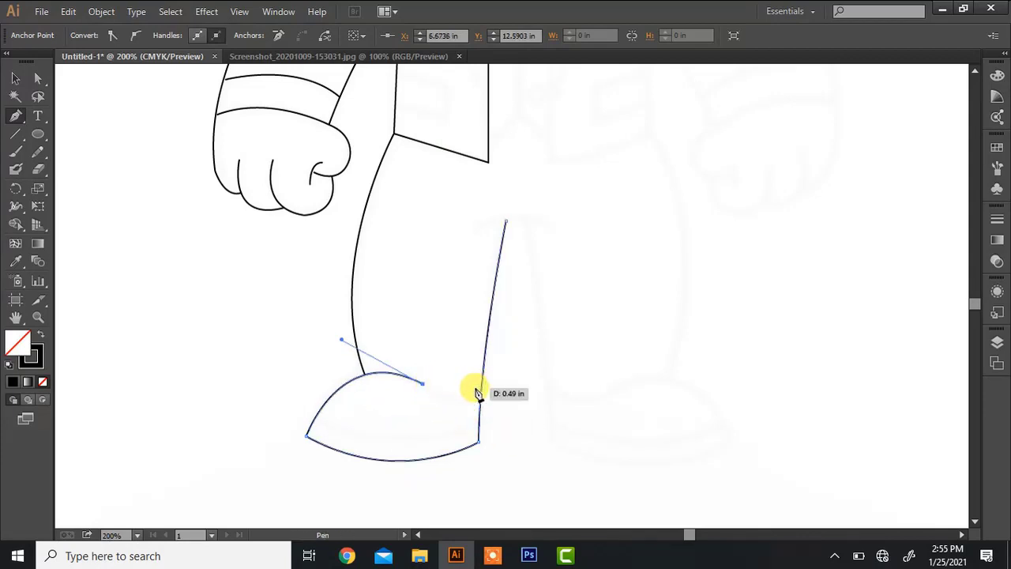
drag(475, 388, 510, 366)
Step: Deselect the shoe outline and draw a curved sole line across the shoe from the toe to the inner leg edge
key(ctrl)
ctrl+click(356, 314)
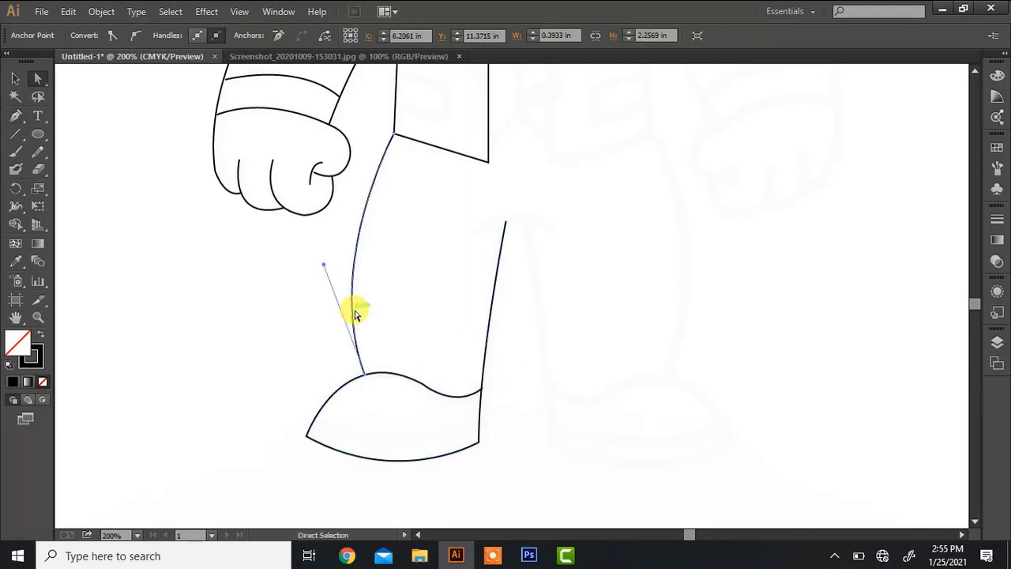
click(316, 416)
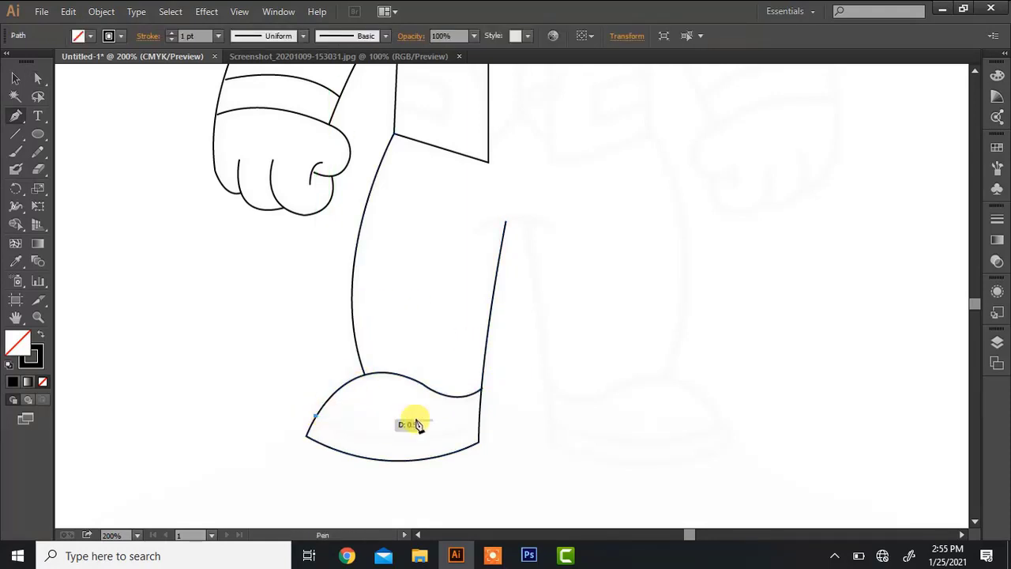
drag(479, 419, 569, 369)
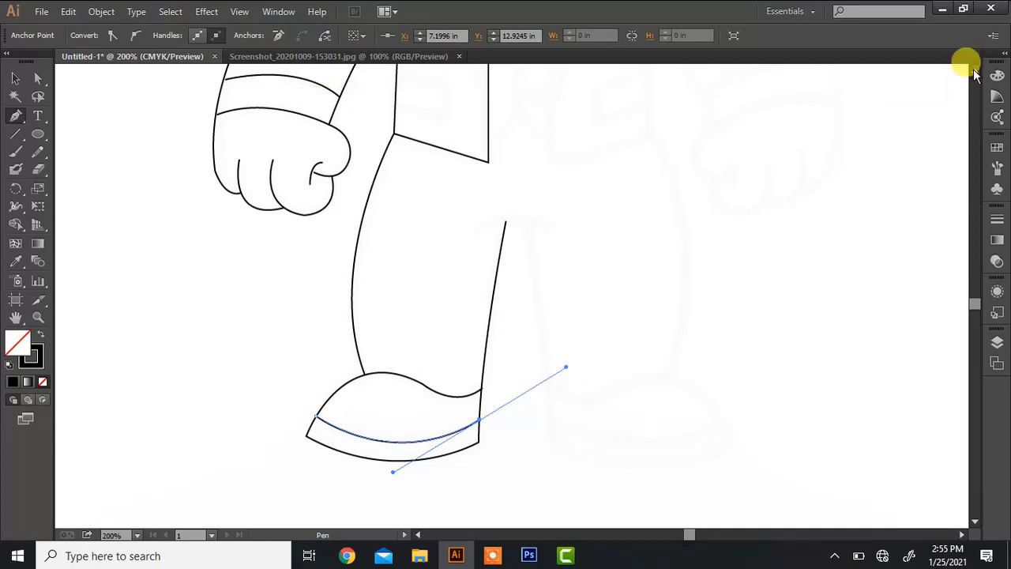
Step: Draw a slanted four-sided pocket on the left jacket panel with straight segments starting and ending on its outer side edge
scroll(974, 71, up, 5)
scroll(973, 69, up, 1)
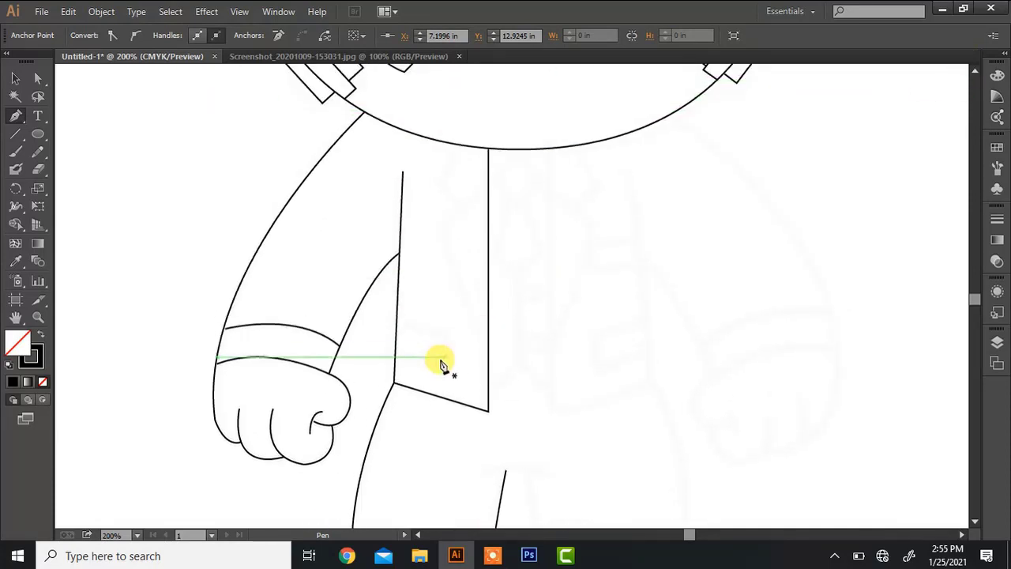
click(396, 352)
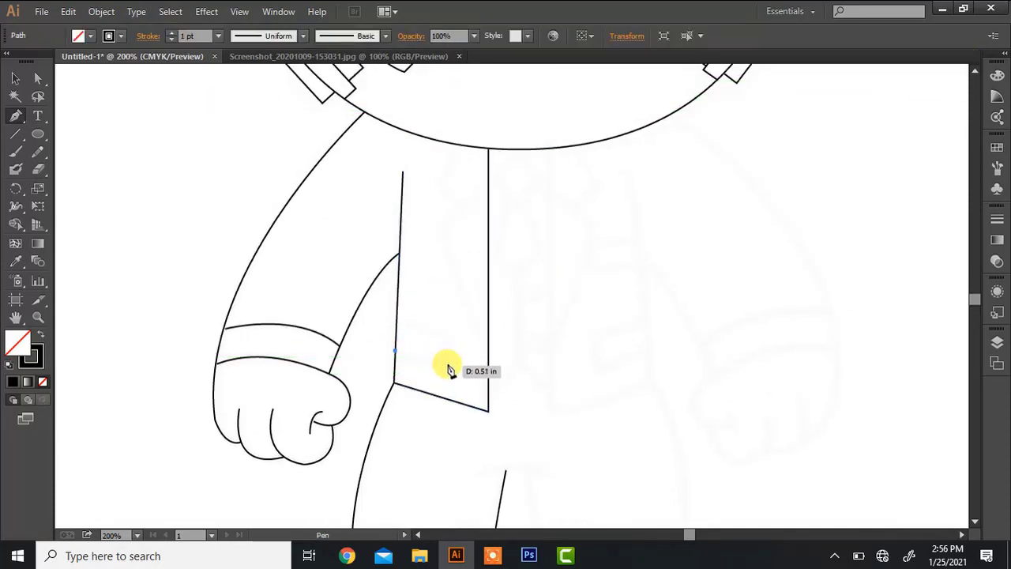
click(447, 368)
click(448, 336)
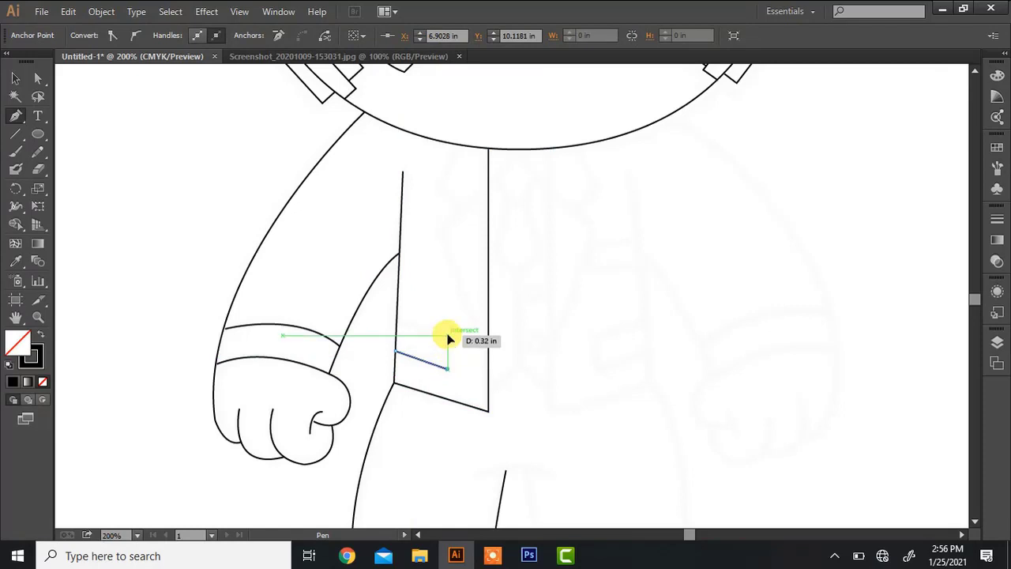
click(397, 316)
click(398, 320)
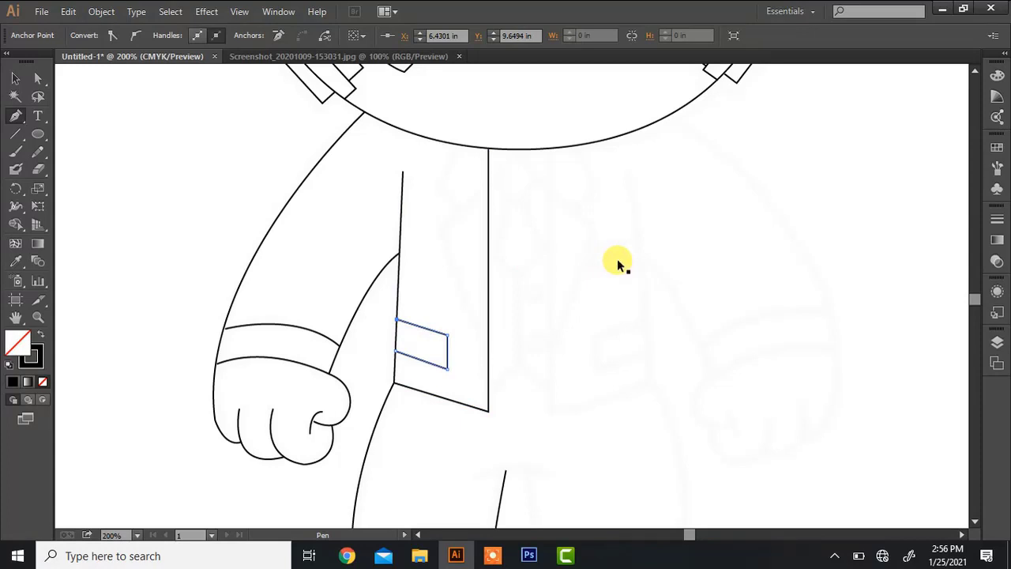
Step: Rotate the small crease beside the thumb slightly so that its lower end swings toward the thumb
key(v)
click(309, 430)
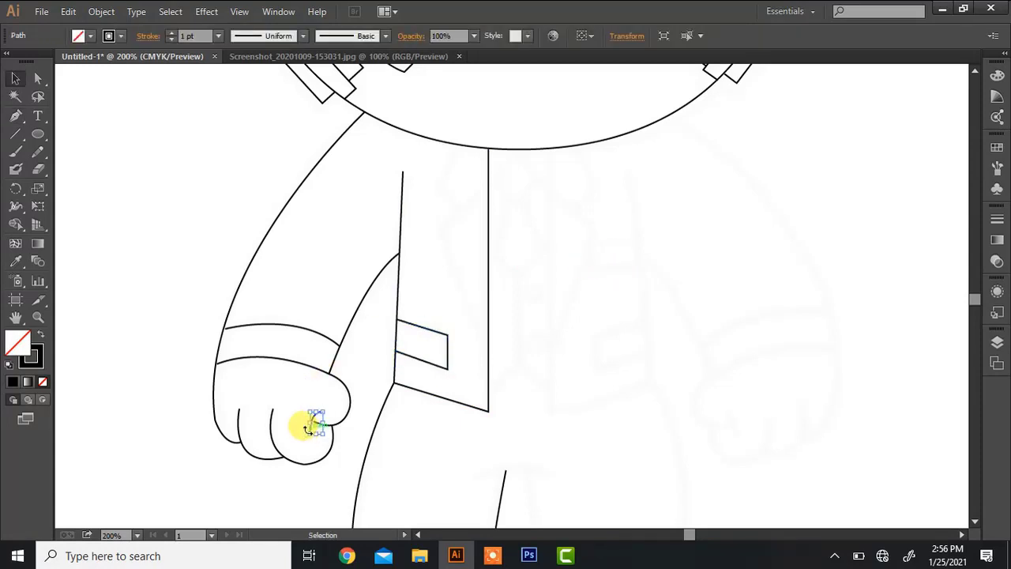
click(323, 333)
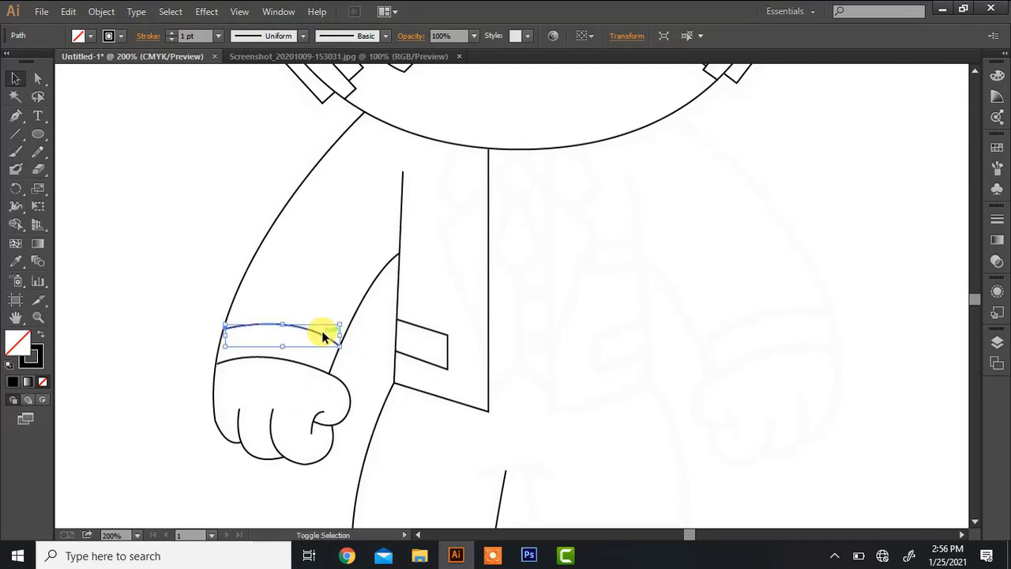
key(ctrl+equal)
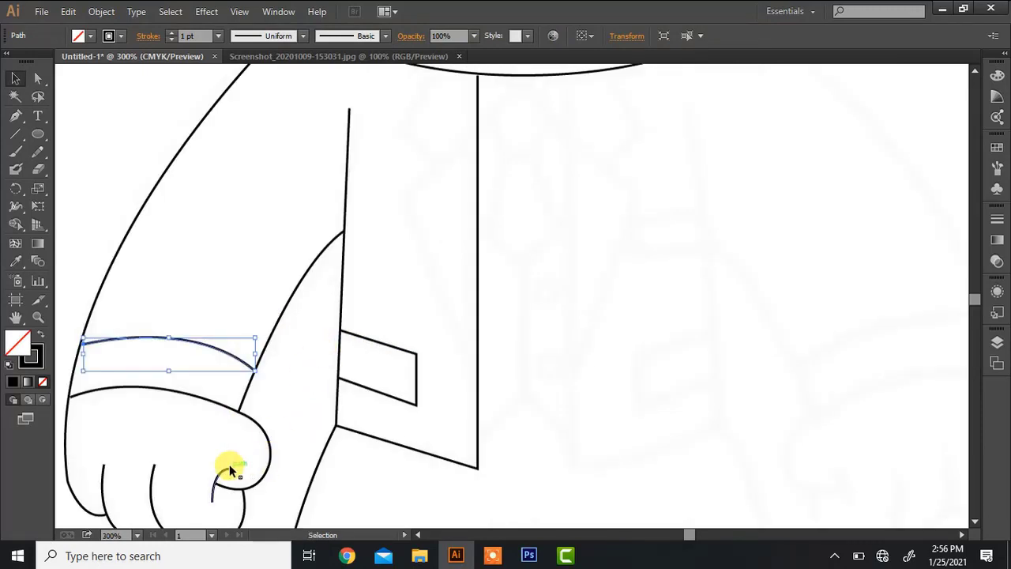
drag(229, 470, 216, 503)
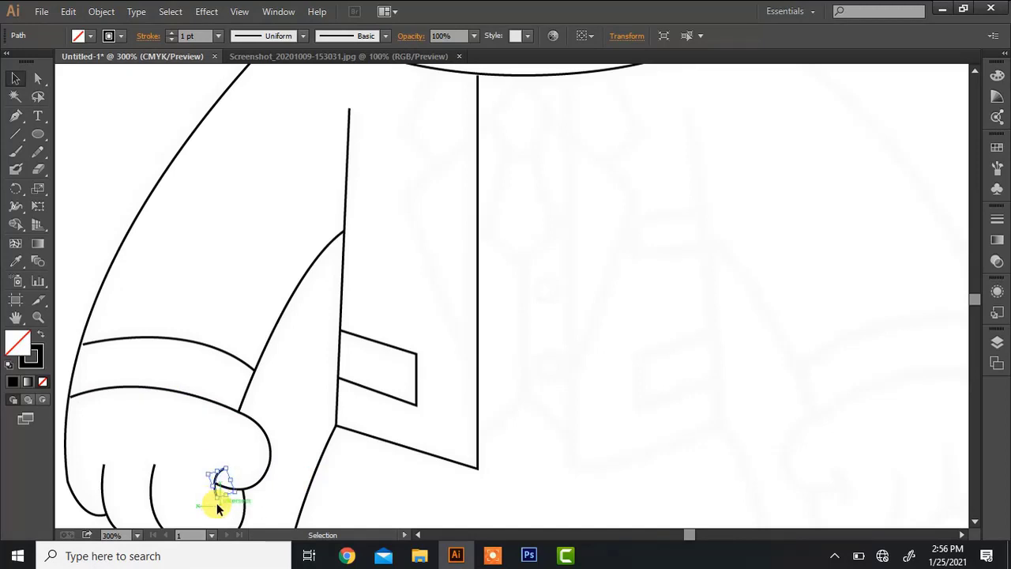
Step: Select all the left arm, hand, jacket, pocket, leg and shoe paths and group them
click(235, 354)
key(ctrl+minus)
key(ctrl+minus)
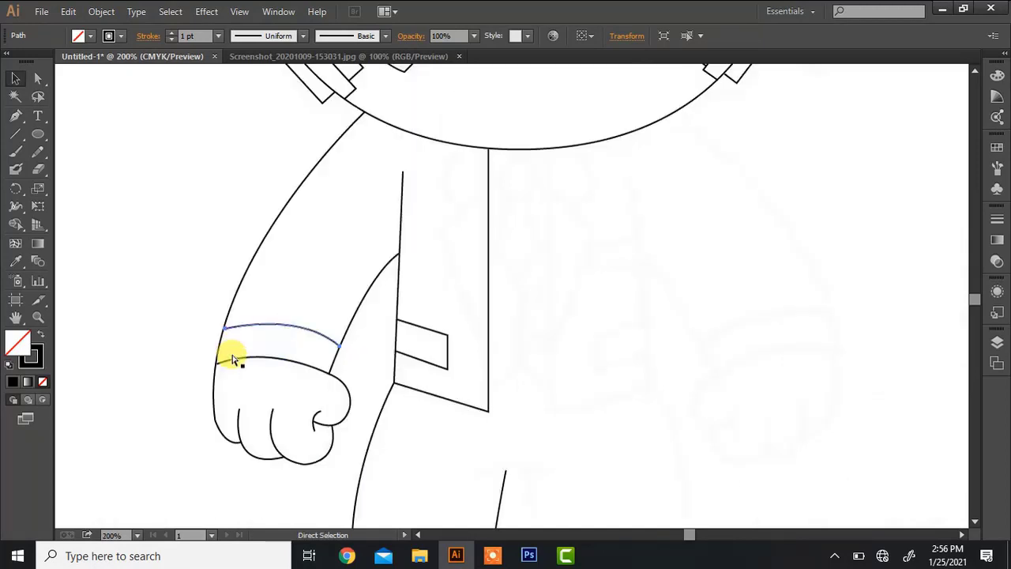
key(ctrl+minus)
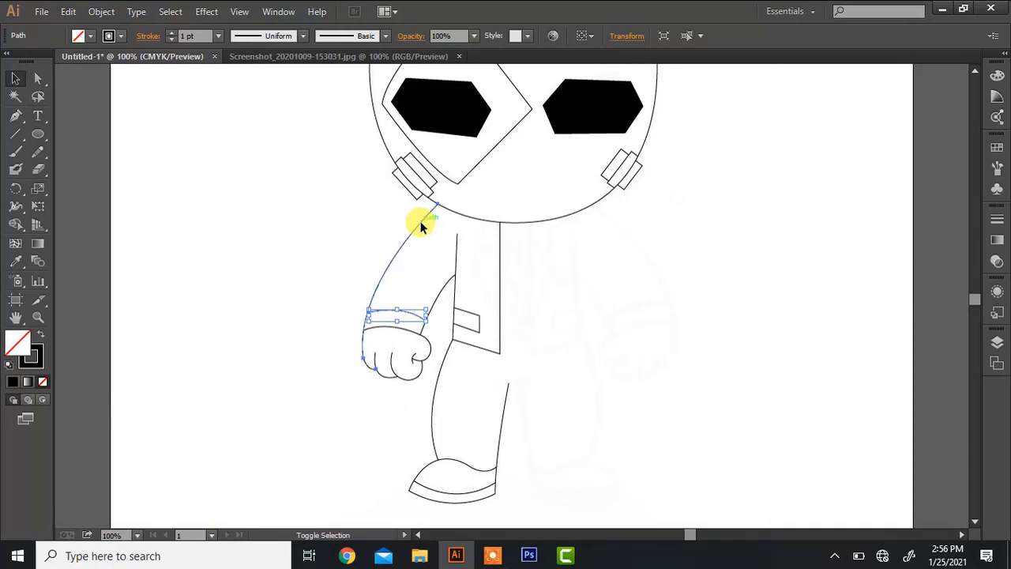
shift+click(377, 349)
shift+click(376, 352)
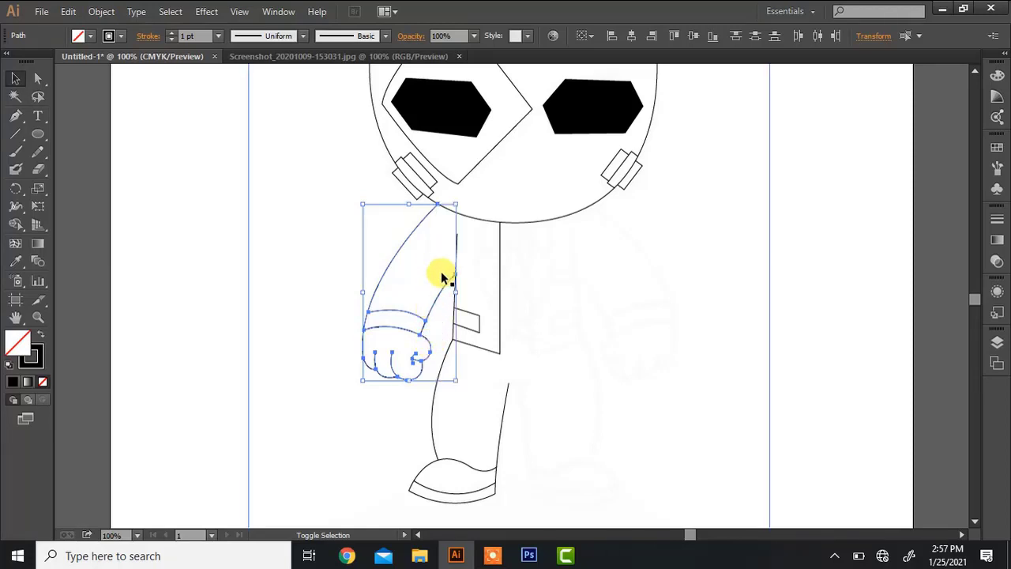
shift+click(500, 286)
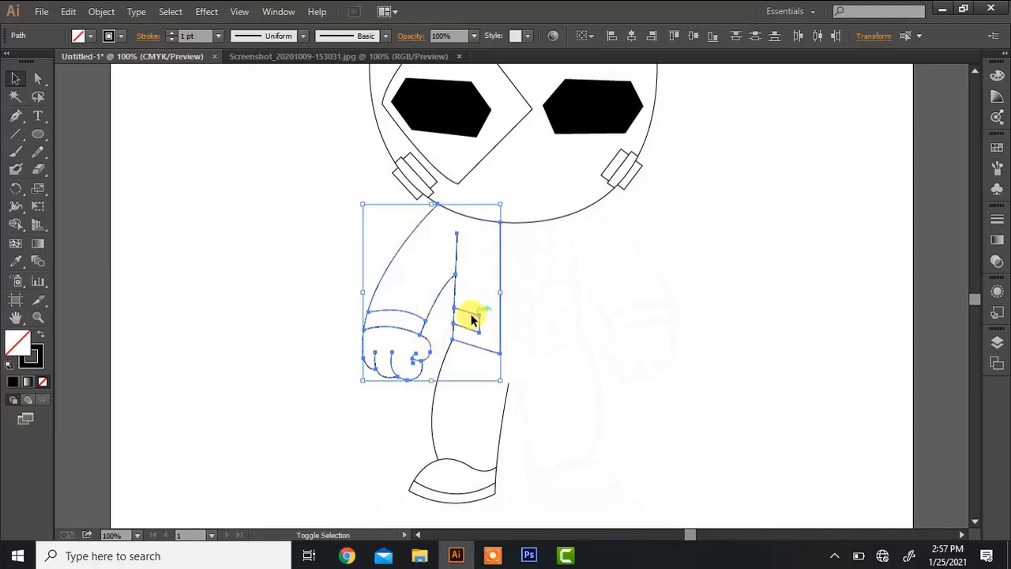
shift+click(467, 463)
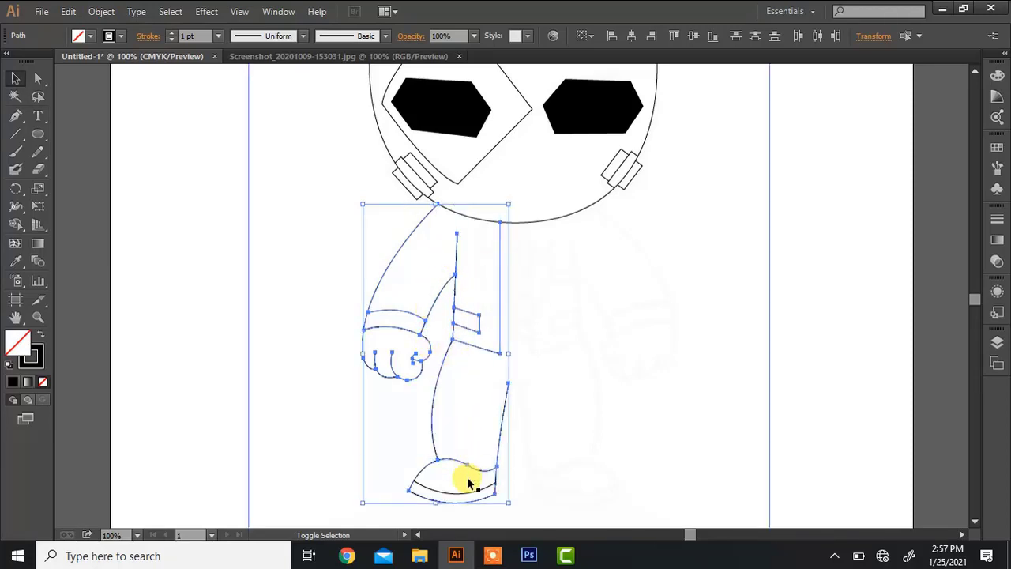
right_click(467, 490)
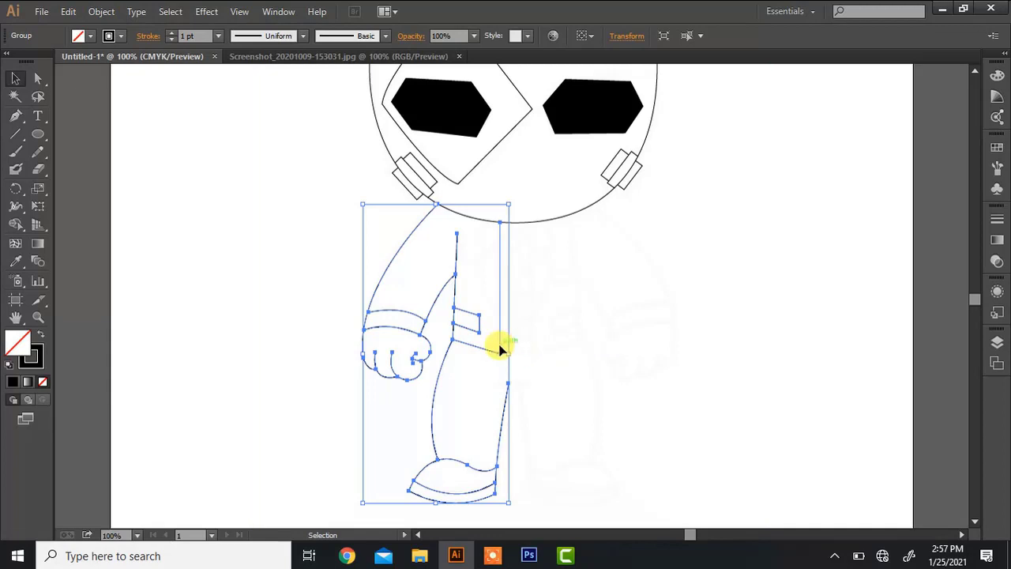
Step: Paste a copy of the body group, reflect it across the vertical axis and place it over the sketch's right half, fine-tuning its horizontal position
key(ctrl+v)
right_click(500, 348)
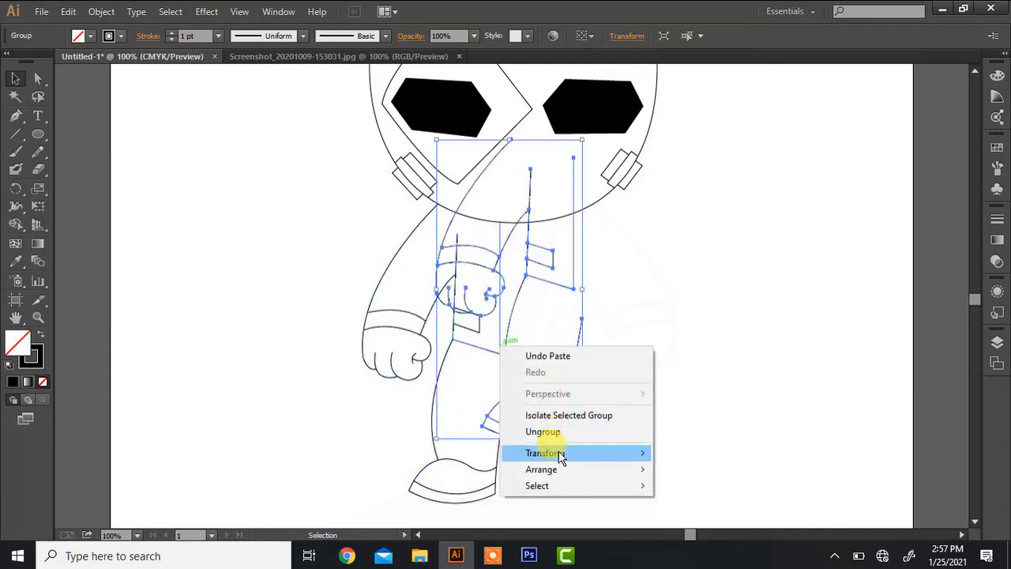
mouse_move(562, 454)
click(726, 378)
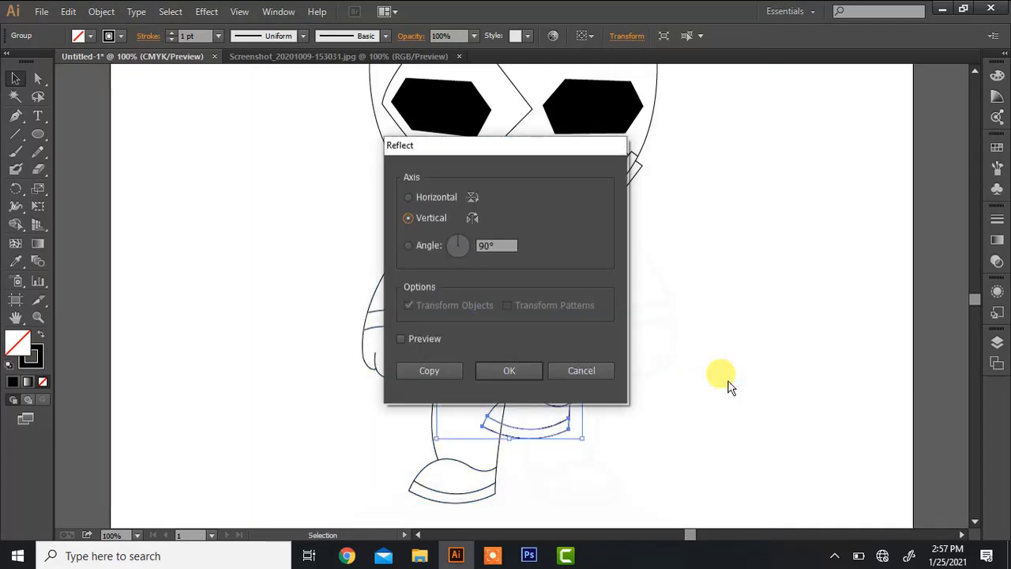
key(Return)
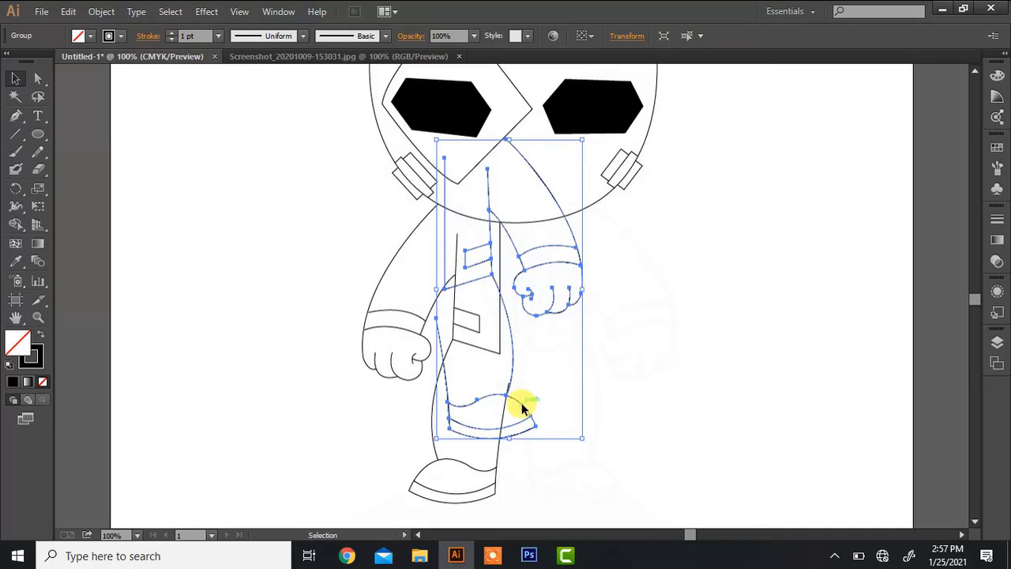
drag(521, 402, 603, 470)
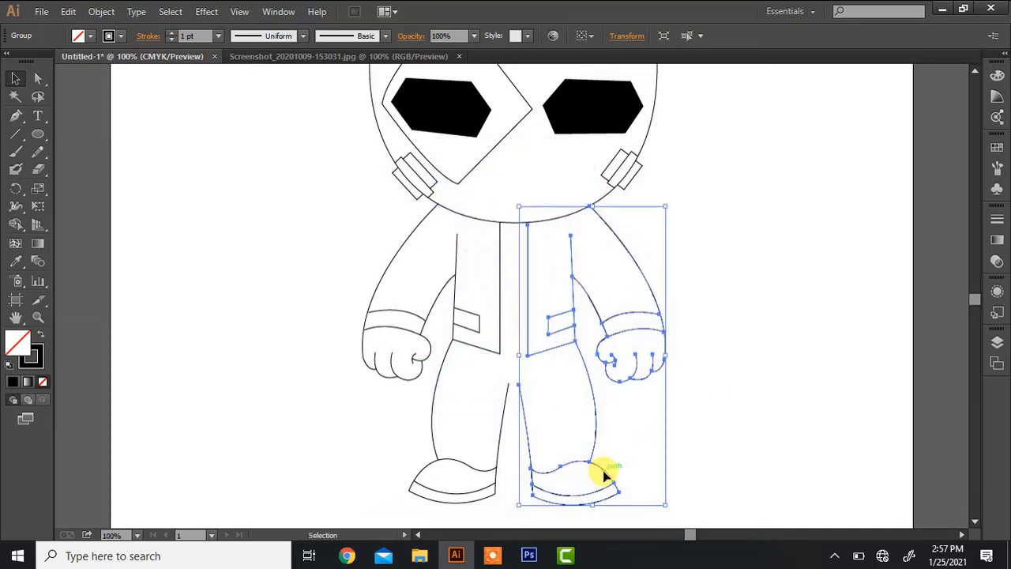
key(ctrl+plus)
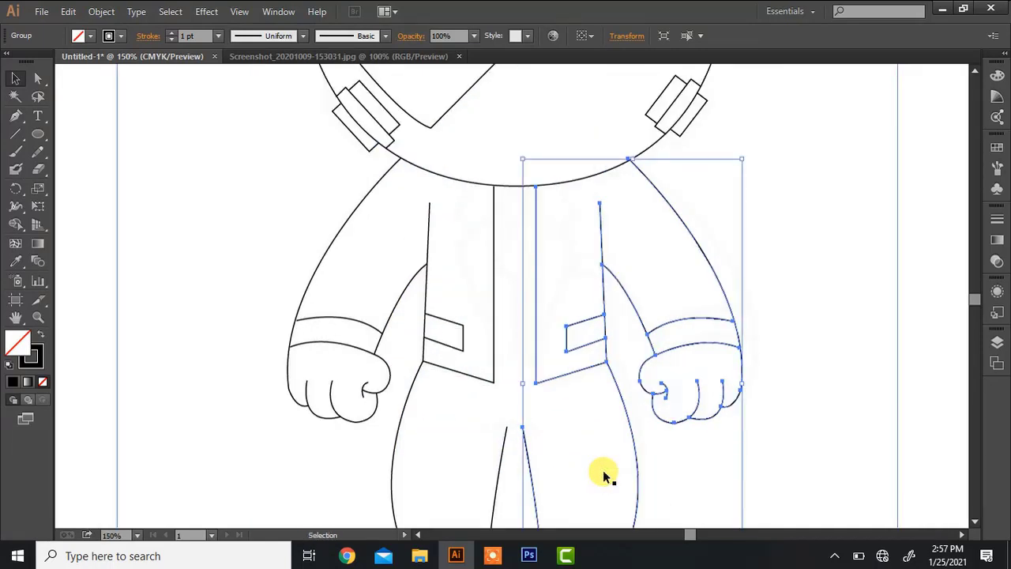
key(Right)
key(Right)
Step: Draw a short arched crease across the upper ends of the two inner leg lines at the crotch
key(p)
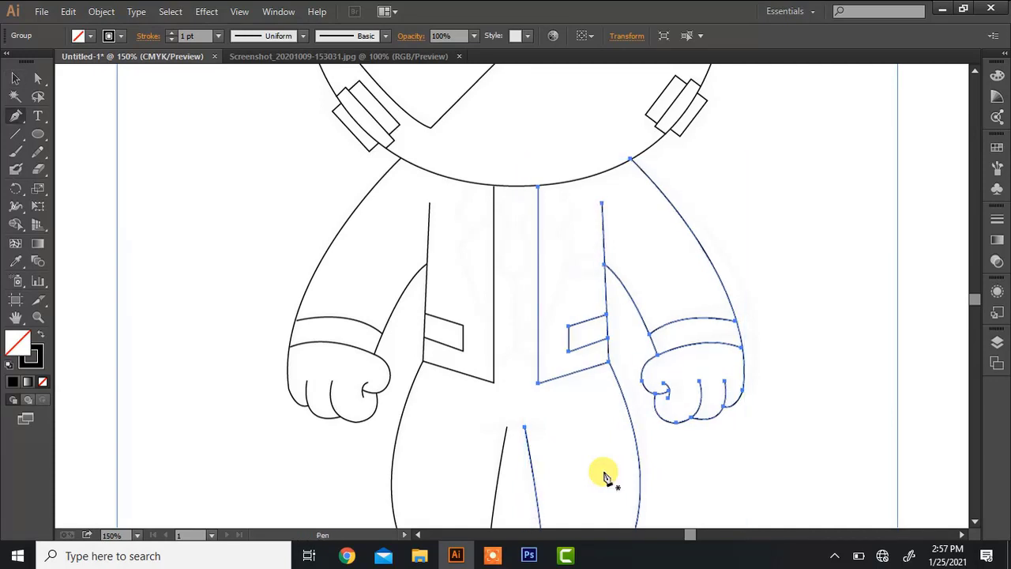
click(478, 438)
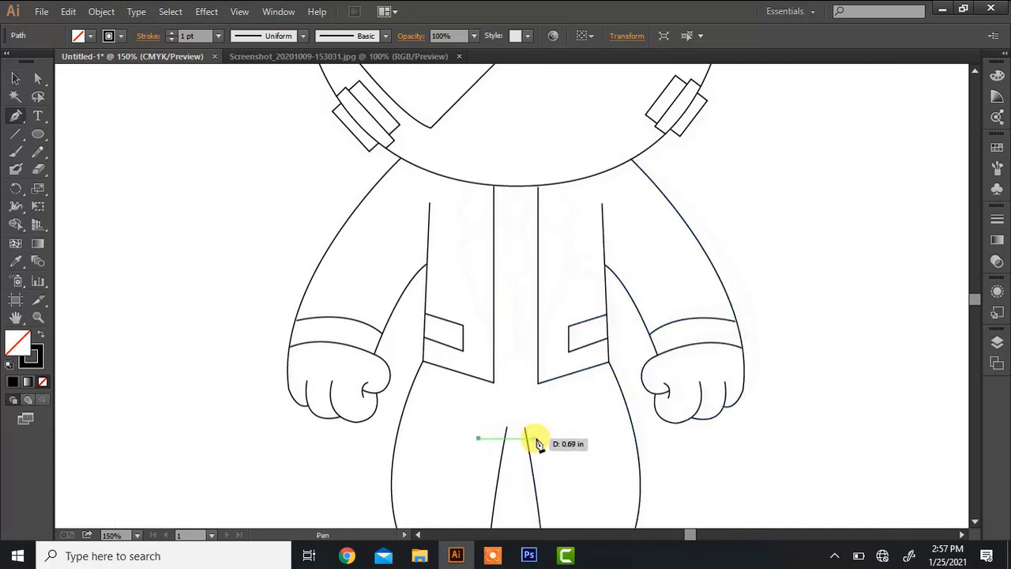
drag(528, 427, 568, 471)
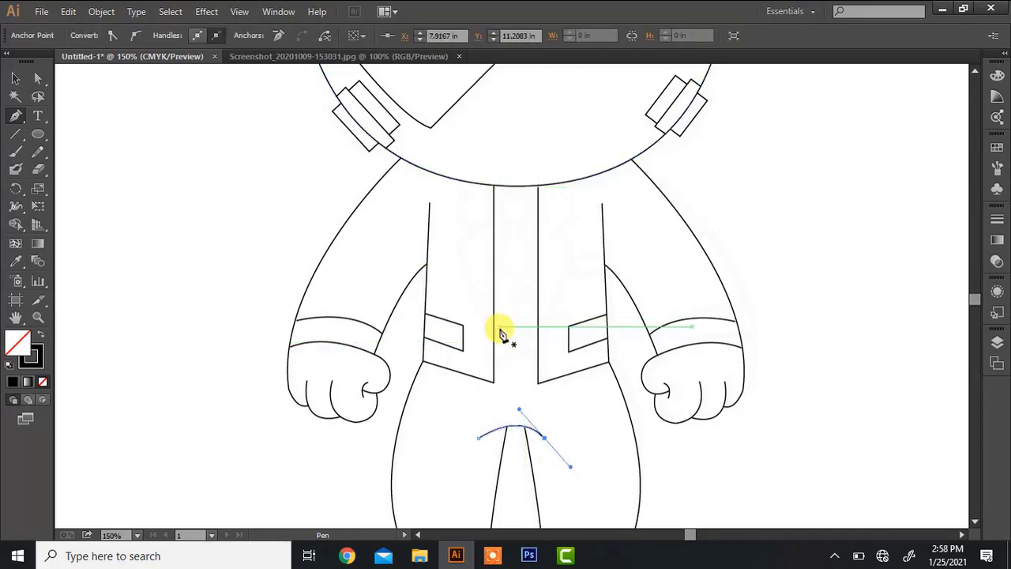
Step: Draw the left jacket lapel with two straight segments from the front edge out to a point and up to the head outline
drag(494, 334, 454, 244)
click(515, 188)
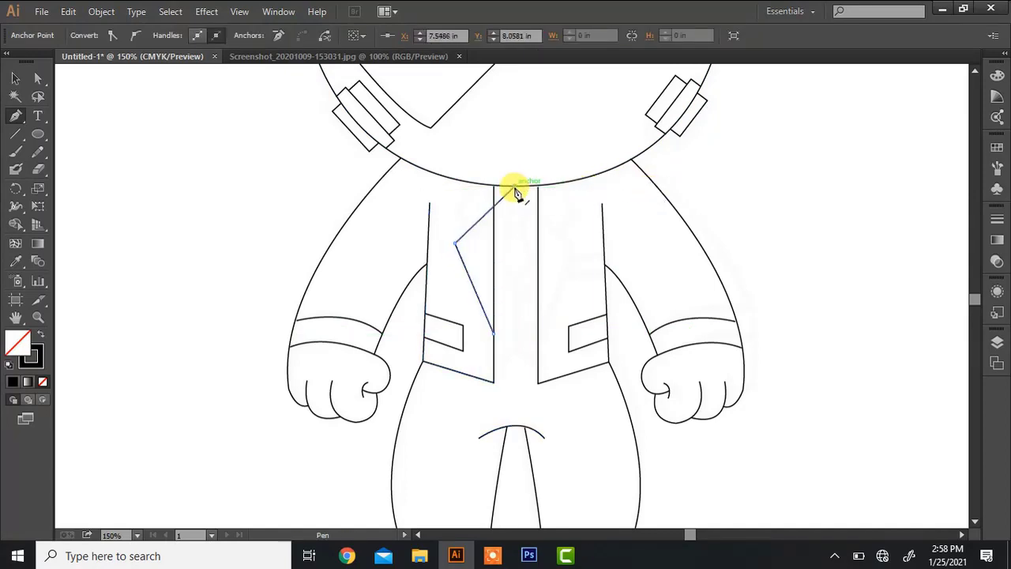
Step: Draw the right jacket lapel down to the front edge and a small rectangular breast pocket against the right jacket side line
click(574, 246)
click(538, 333)
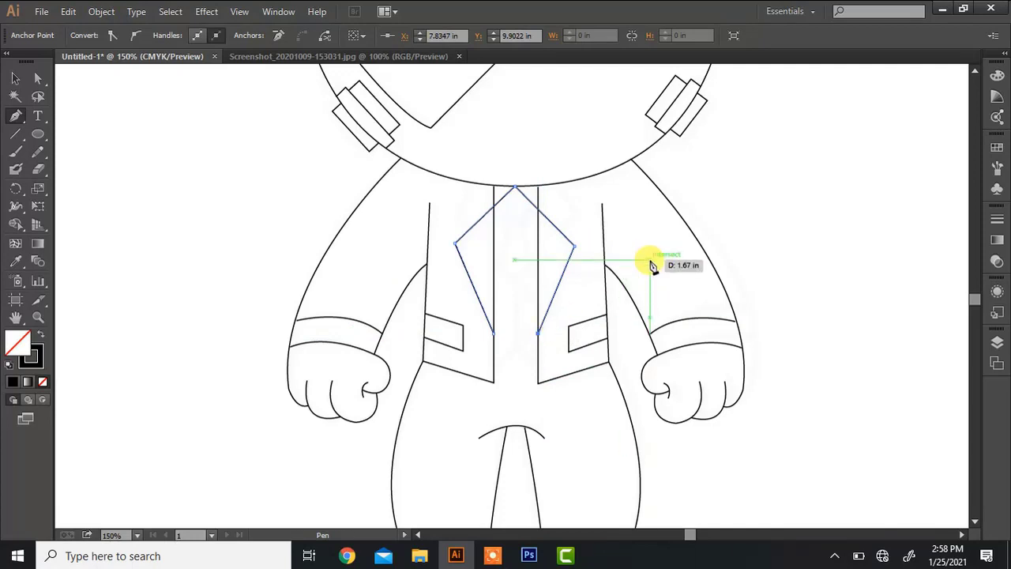
click(605, 273)
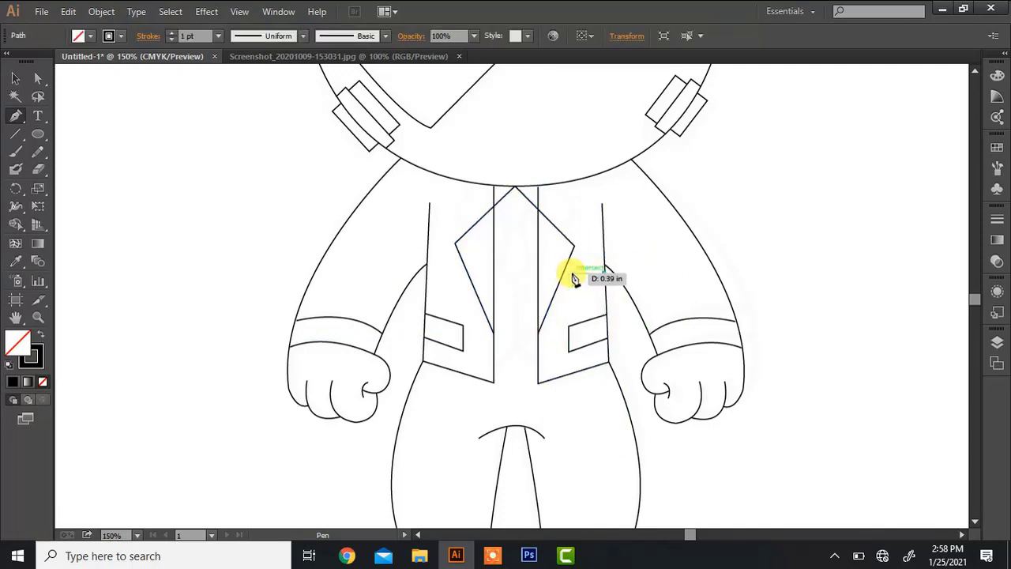
key(ctrl+plus)
key(ctrl+plus)
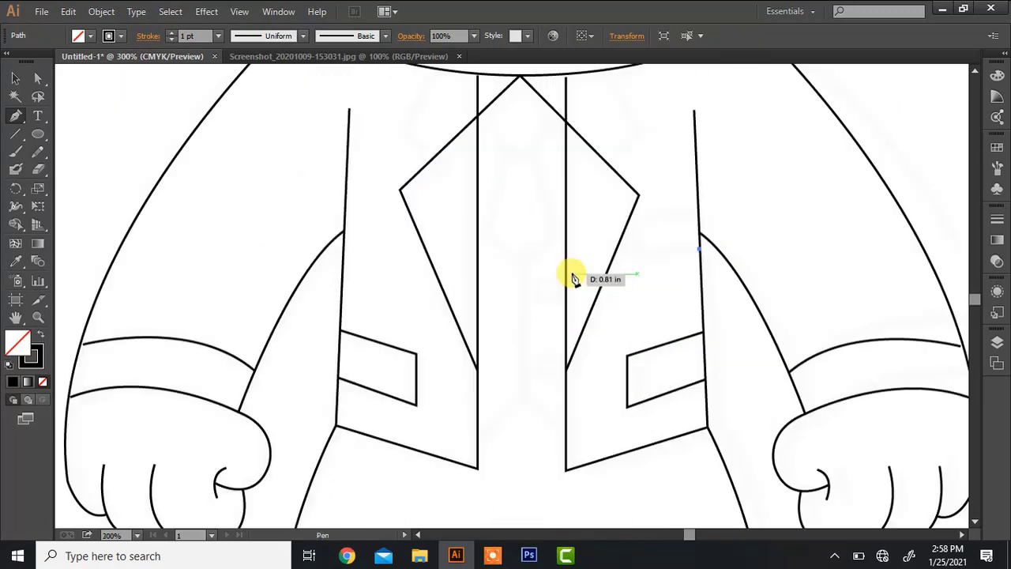
click(637, 250)
click(637, 213)
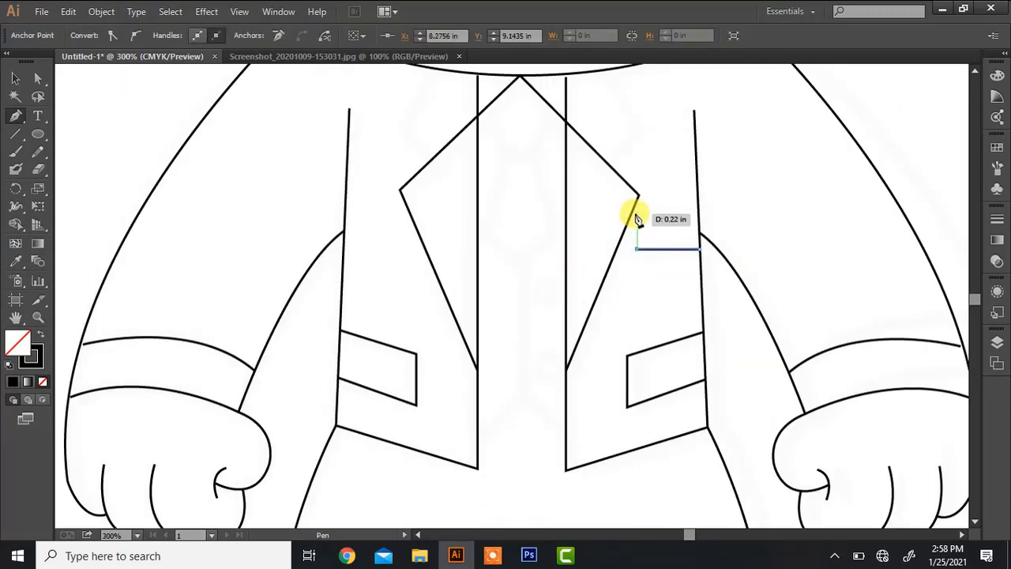
click(699, 214)
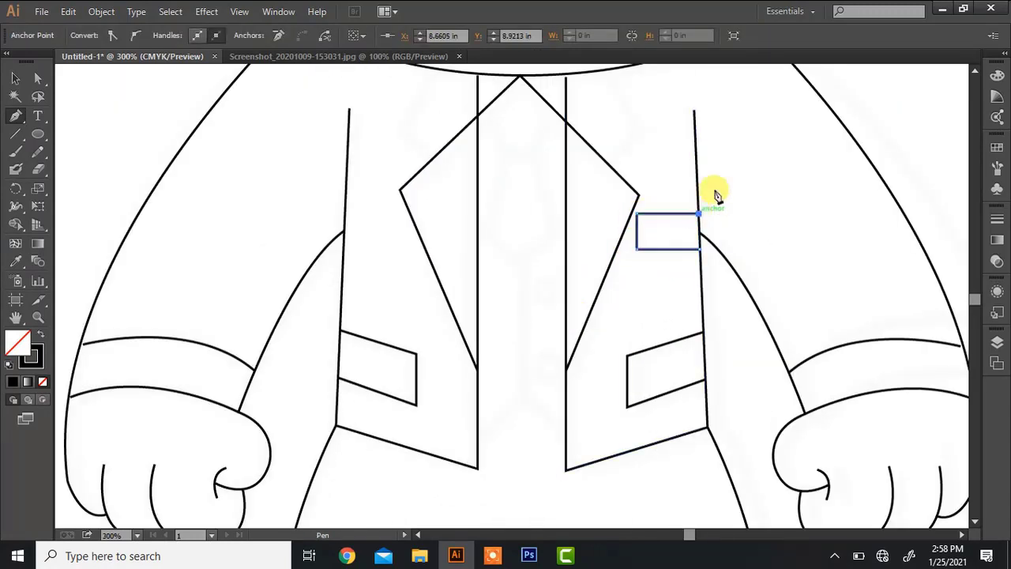
Step: Draw the left collar flap with two straight segments from the head outline out to a point and back to the left lapel edge
click(975, 71)
click(975, 72)
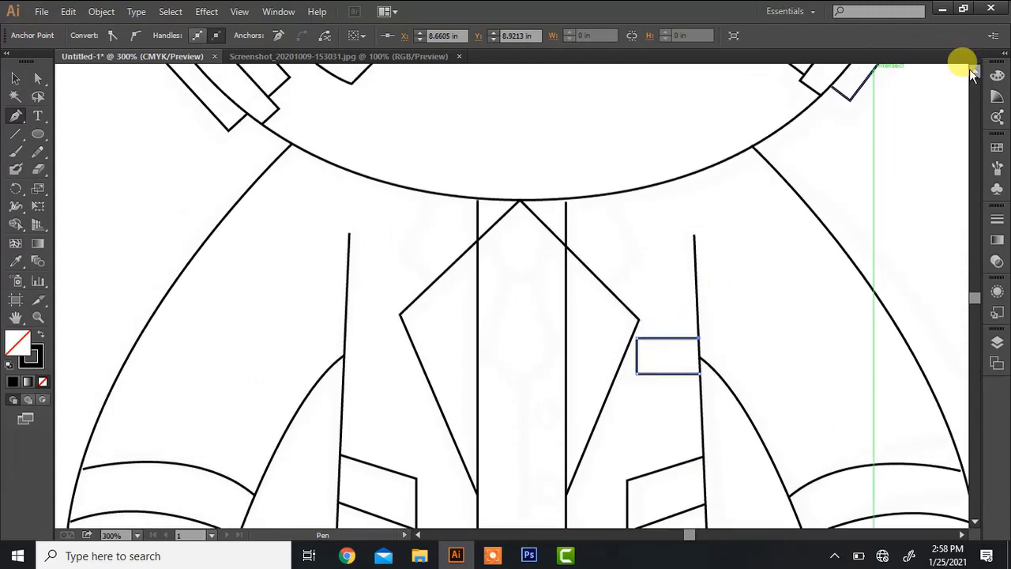
click(433, 193)
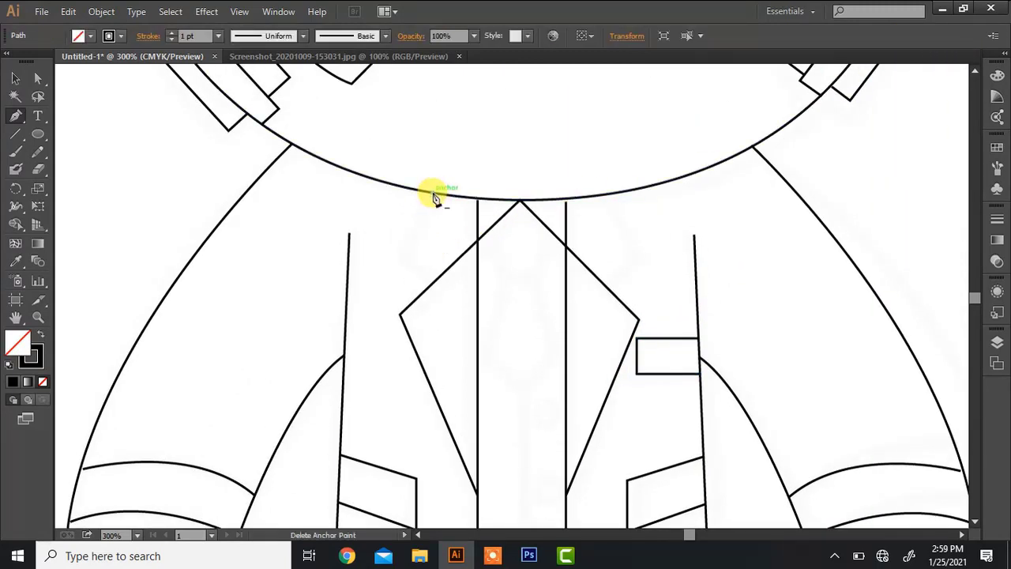
click(410, 251)
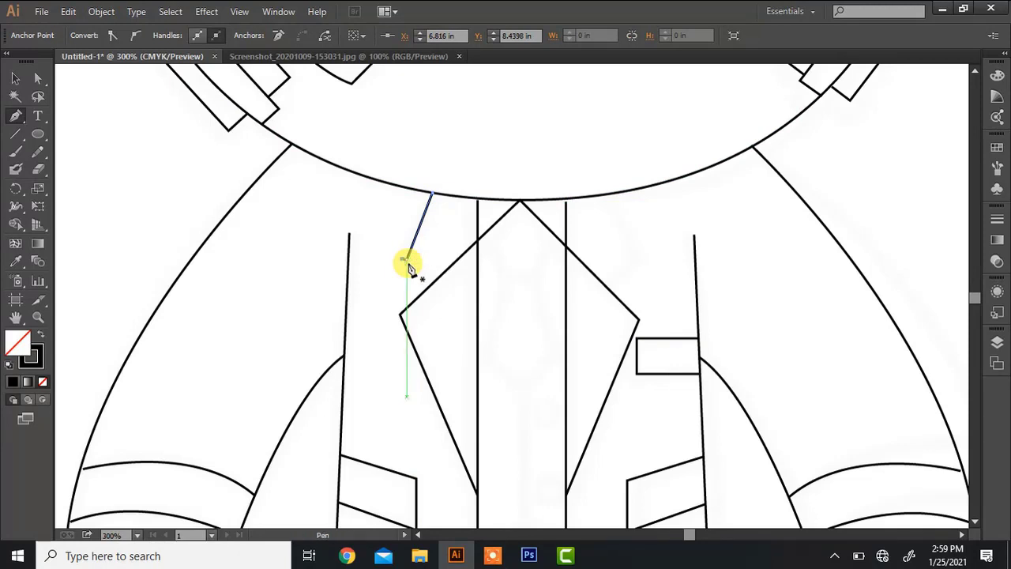
key(ctrl)
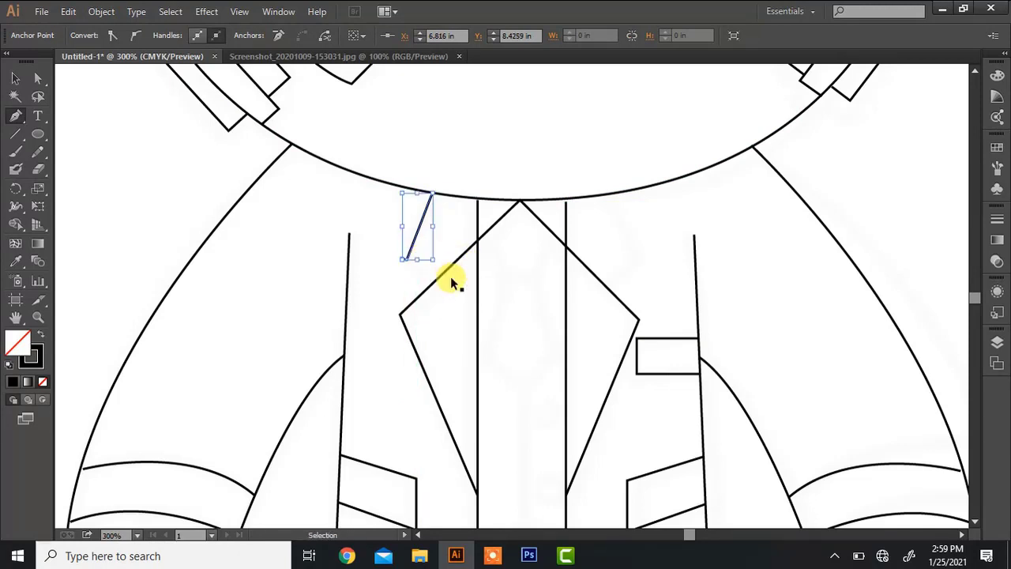
key(ctrl+z)
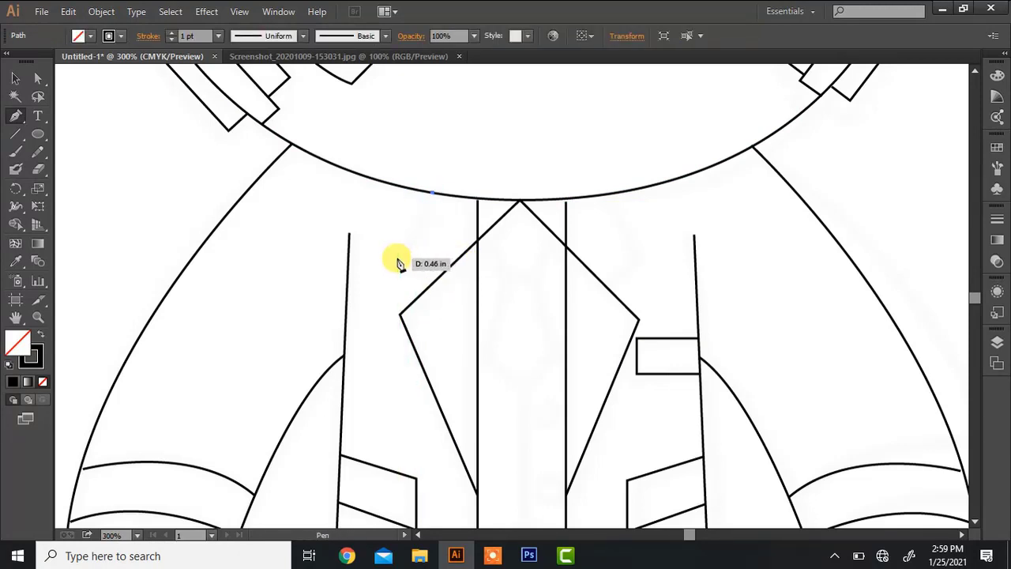
click(396, 257)
click(431, 286)
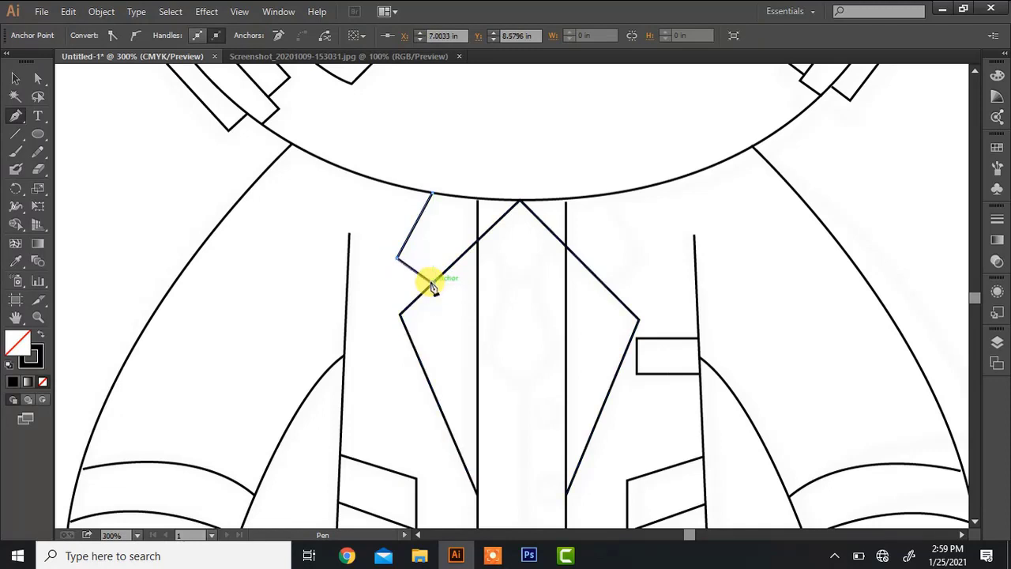
Step: Draw the matching right collar flap from the head outline out to a point and back to the right lapel edge
click(607, 197)
click(636, 250)
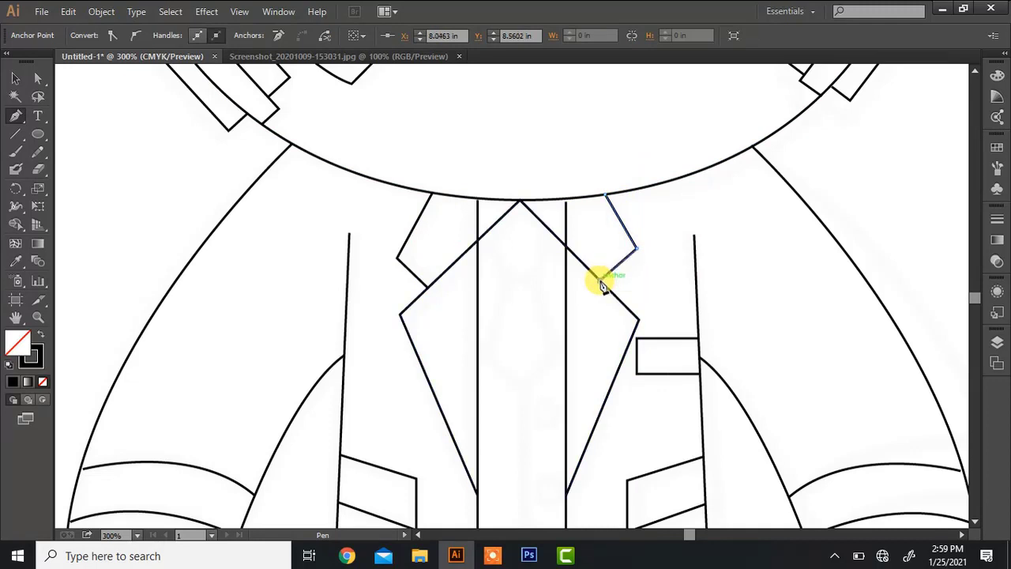
click(600, 283)
Step: Extend the upper end of the right jacket front edge so it meets the head outline
key(a)
click(564, 207)
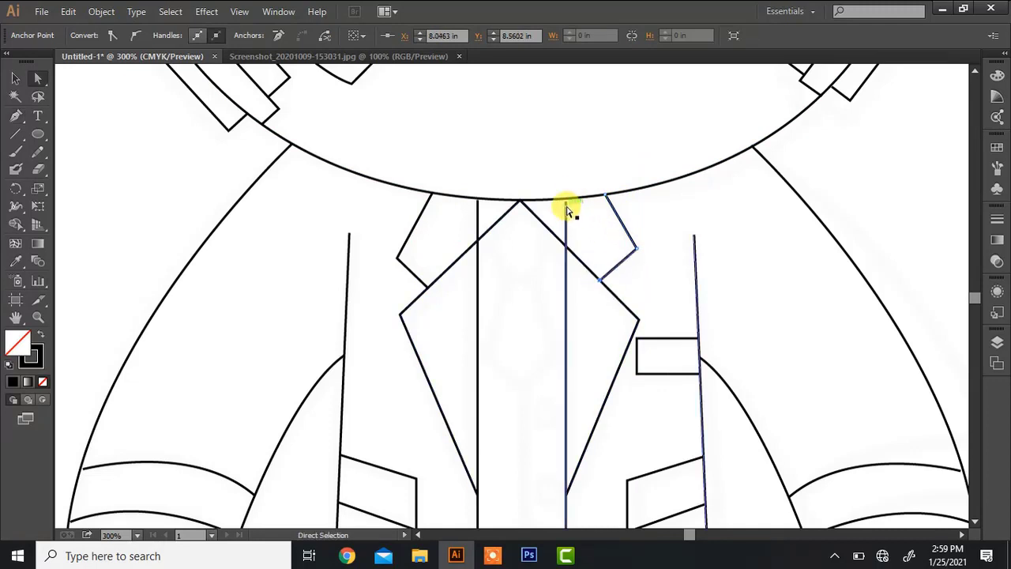
drag(566, 207, 567, 206)
Step: Draw the tie knot as three straight segments tapering down from the left lapel edge and back up to the right one
click(487, 229)
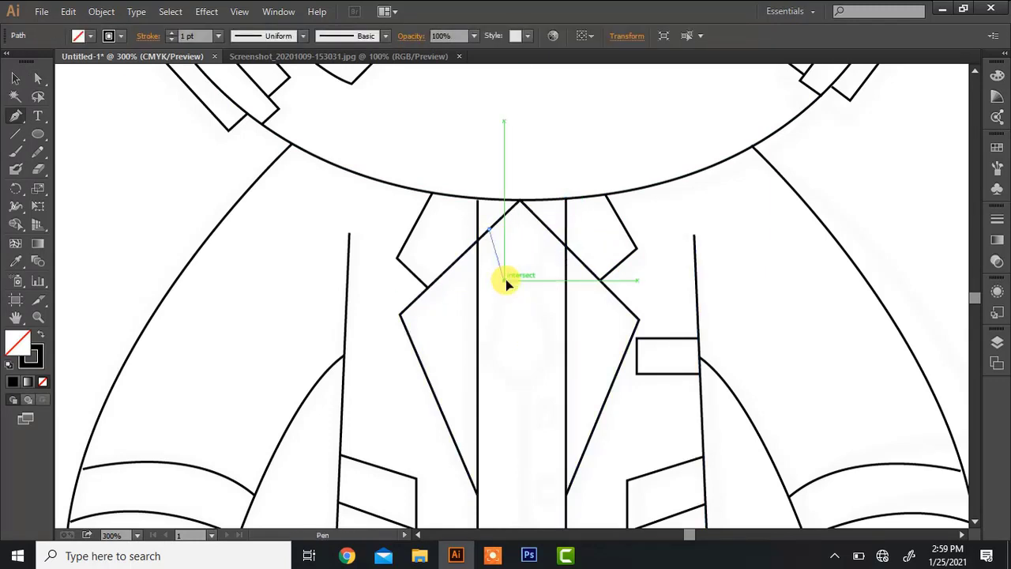
click(504, 279)
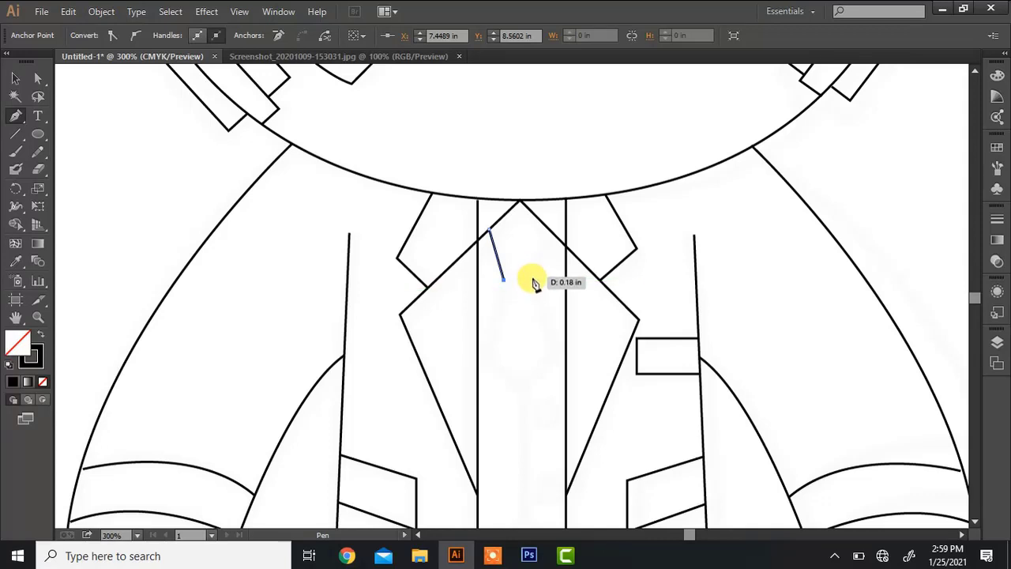
click(534, 280)
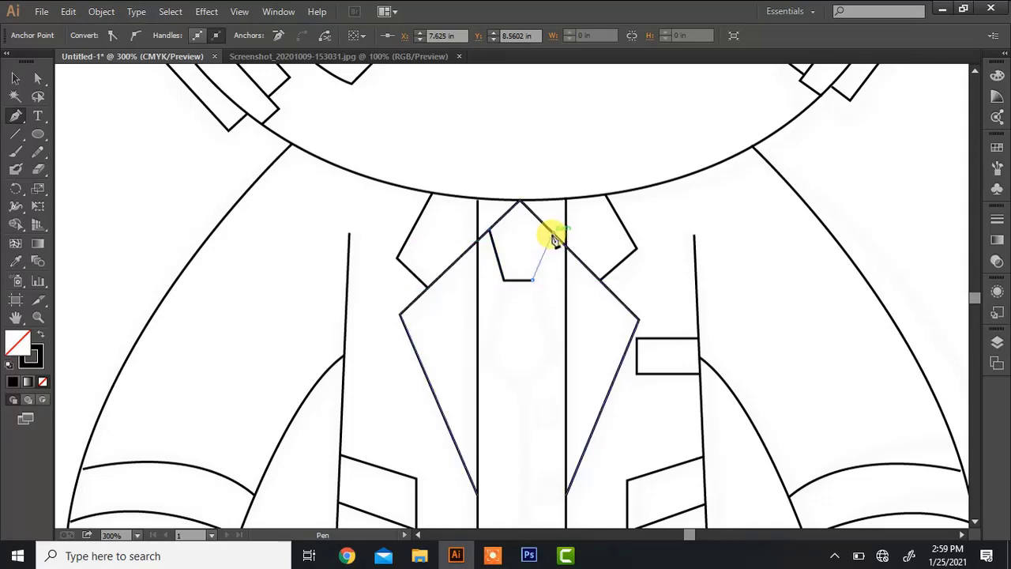
click(549, 229)
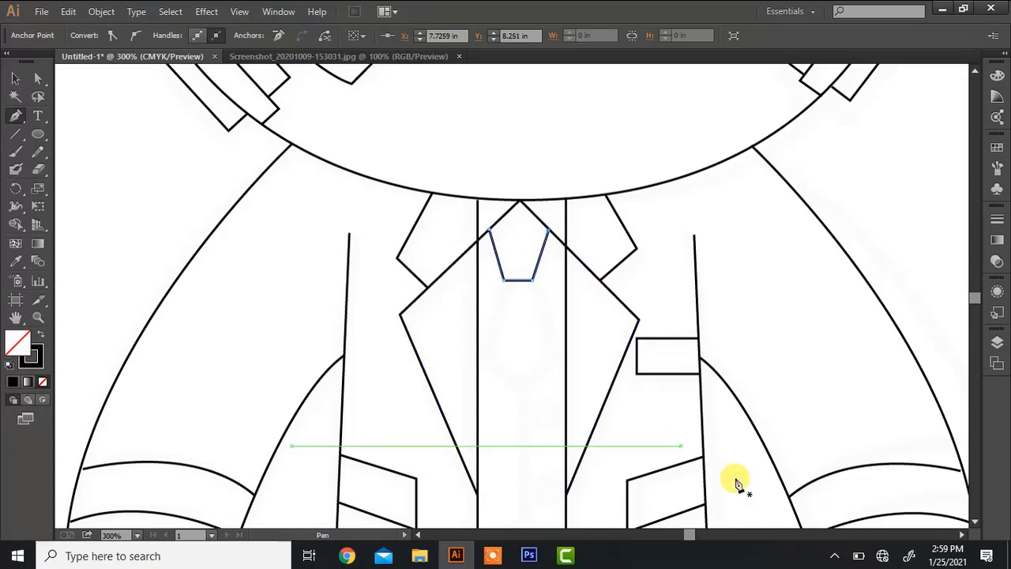
Step: Draw an inverted V between the lower ends of the two jacket front edges for the shirt hem
scroll(964, 450, down, 5)
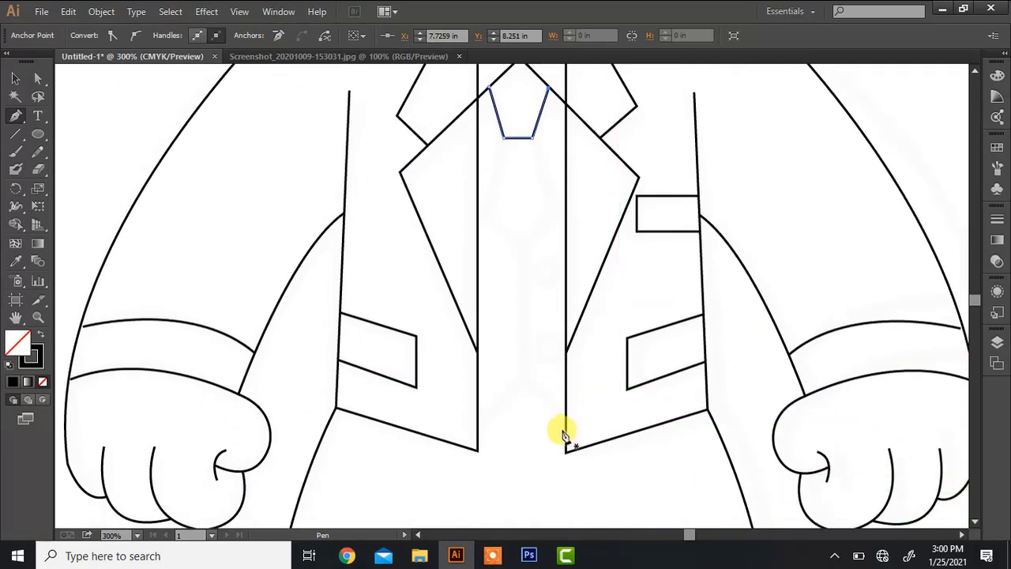
click(566, 424)
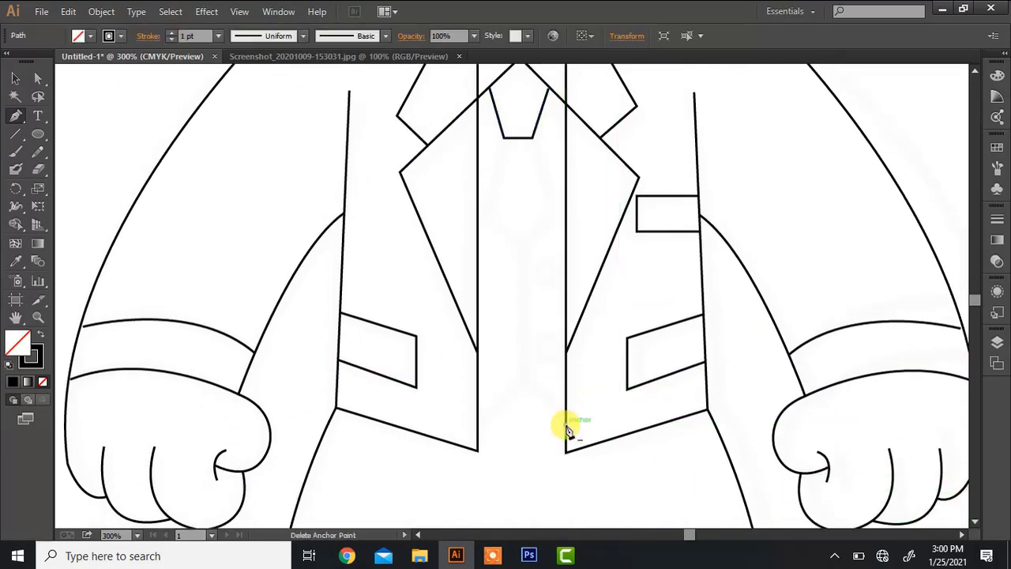
click(525, 378)
click(477, 424)
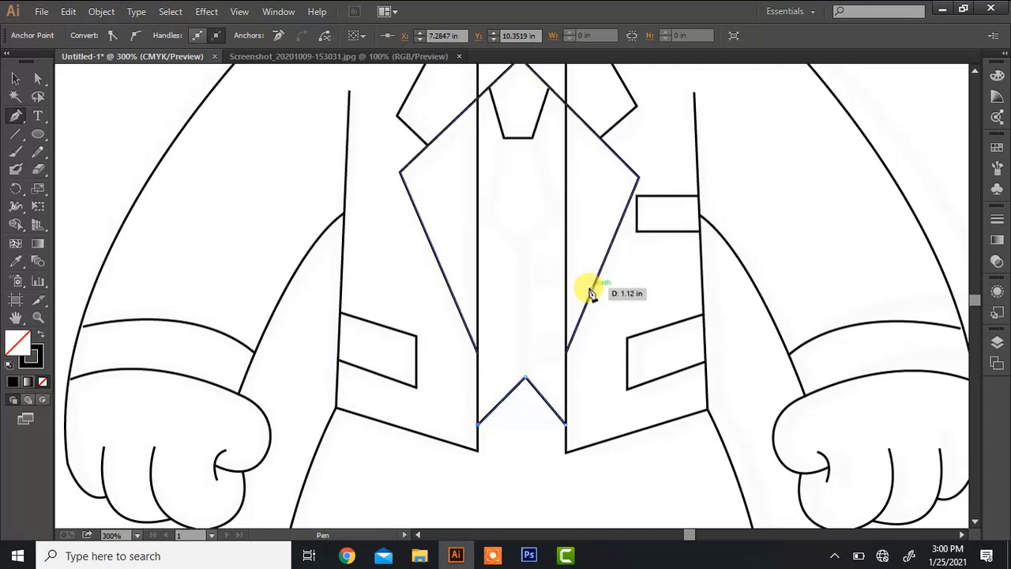
Step: Draw the shirt's centre line down to the hem peak and adjust its ends and the peak so they line up
click(521, 245)
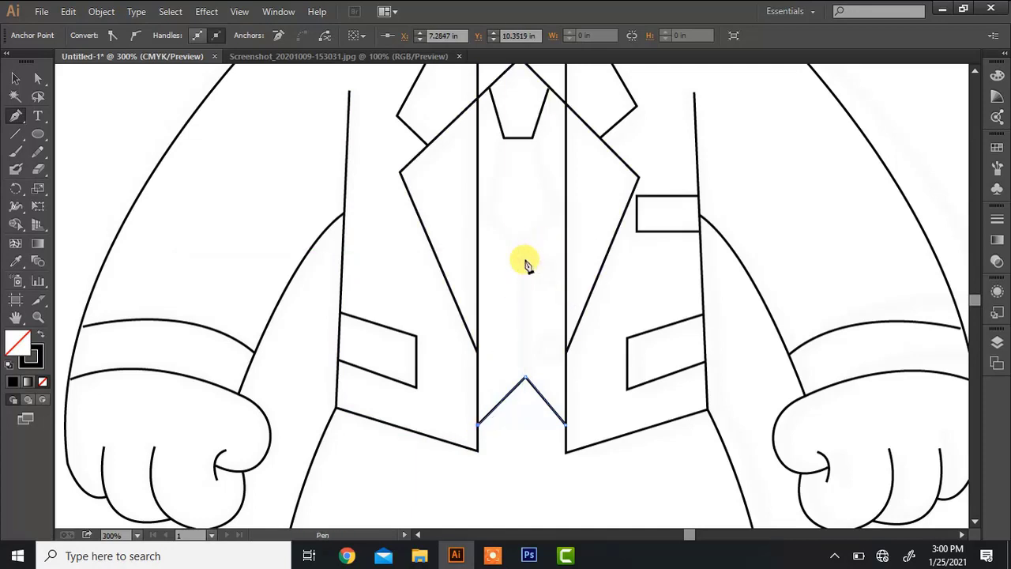
click(522, 247)
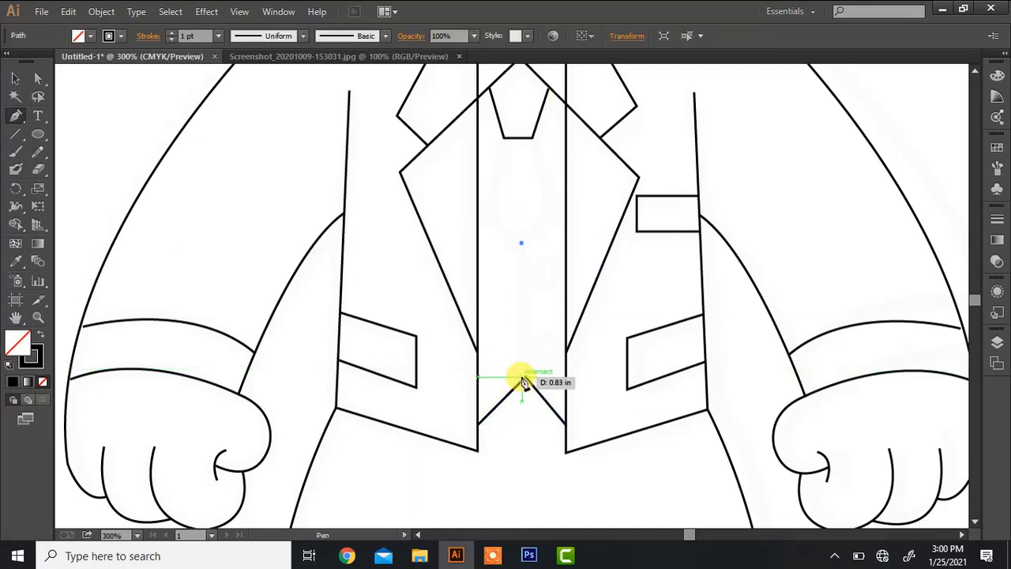
click(525, 378)
key(a)
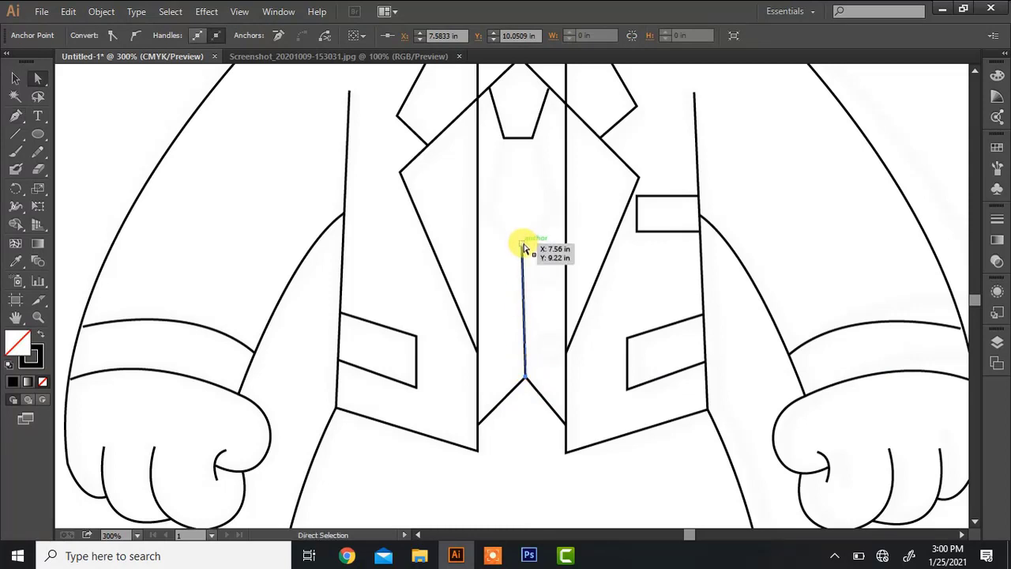
drag(522, 248, 523, 250)
click(527, 385)
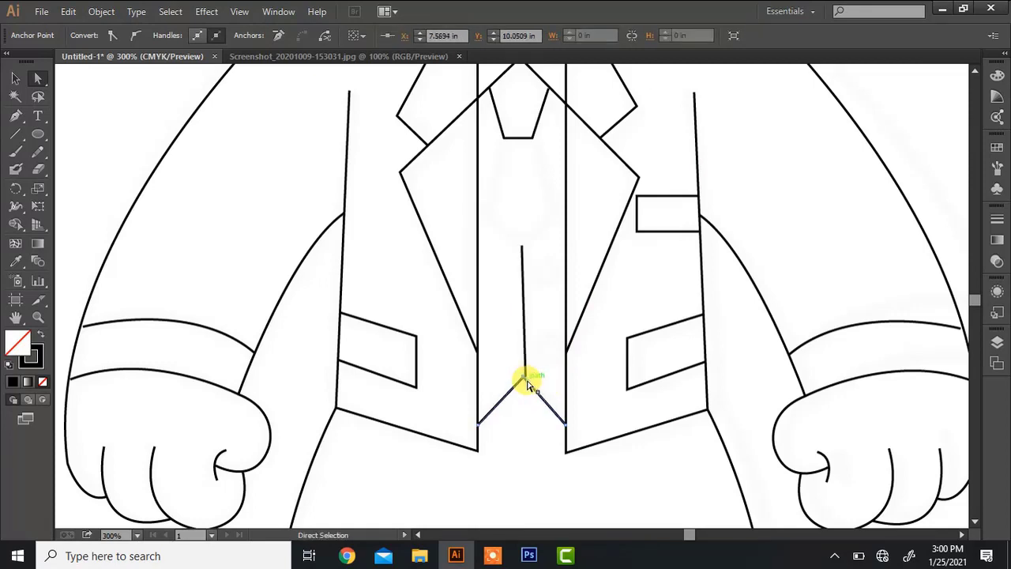
drag(528, 378, 523, 378)
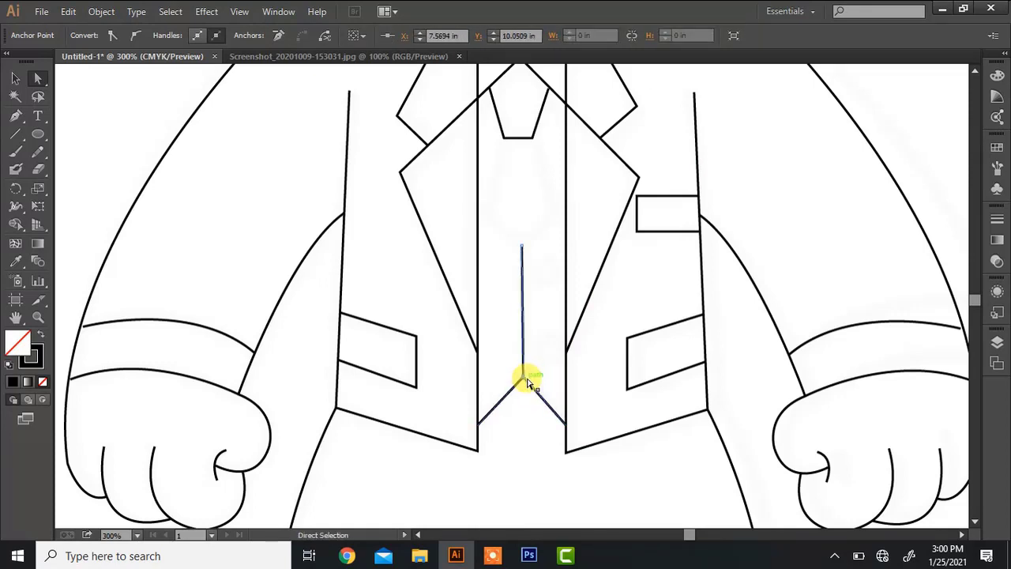
Step: Draw the tie's left side from the knot's lower-left corner down to the left jacket front edge
key(p)
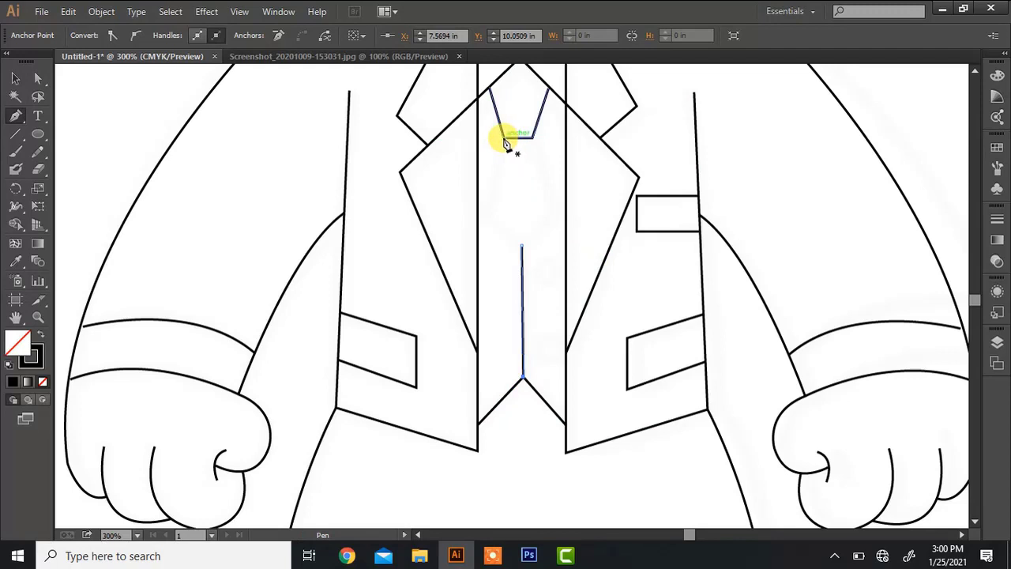
click(505, 140)
click(479, 211)
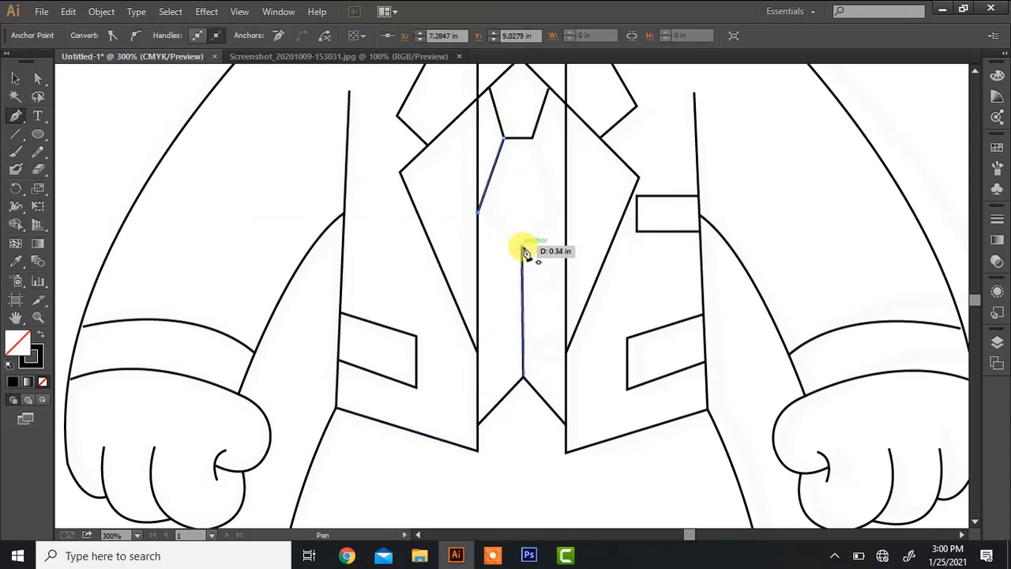
click(523, 245)
click(566, 211)
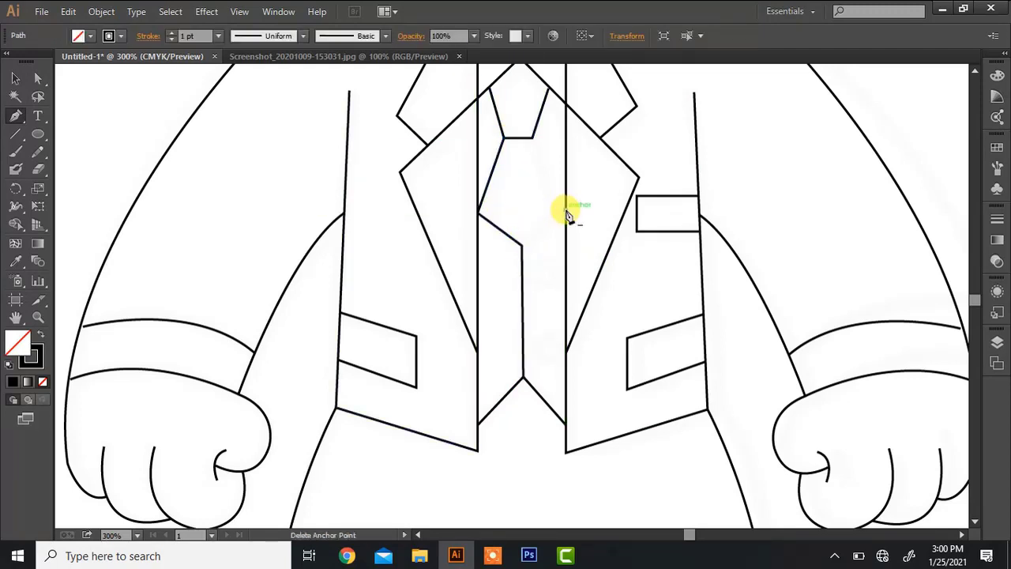
key(ctrl+z)
key(ctrl+z)
key(ctrl+z)
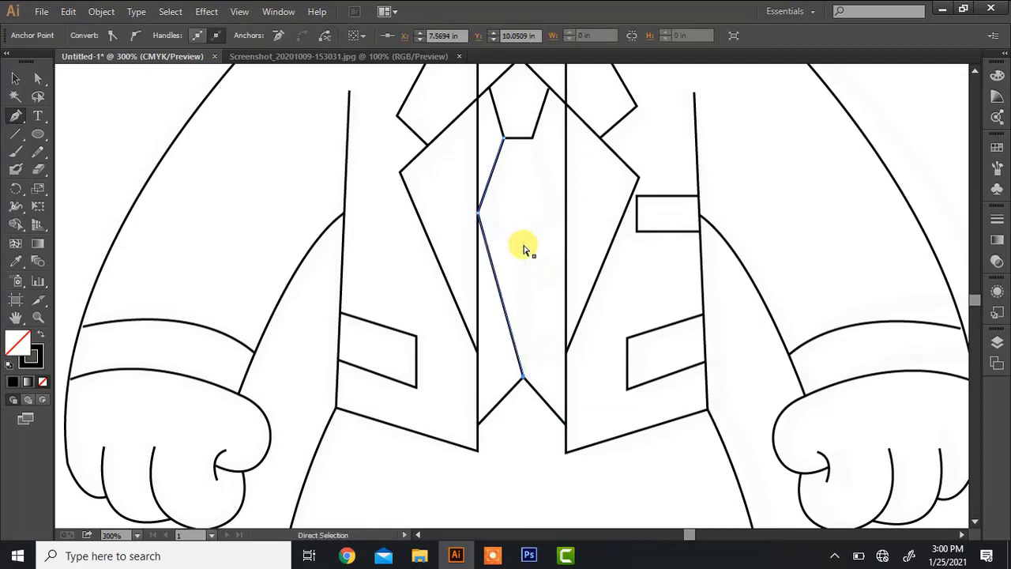
Step: Continue the tie outline to a bottom point at the centre line, the right front edge and the knot's lower-right corner
click(522, 246)
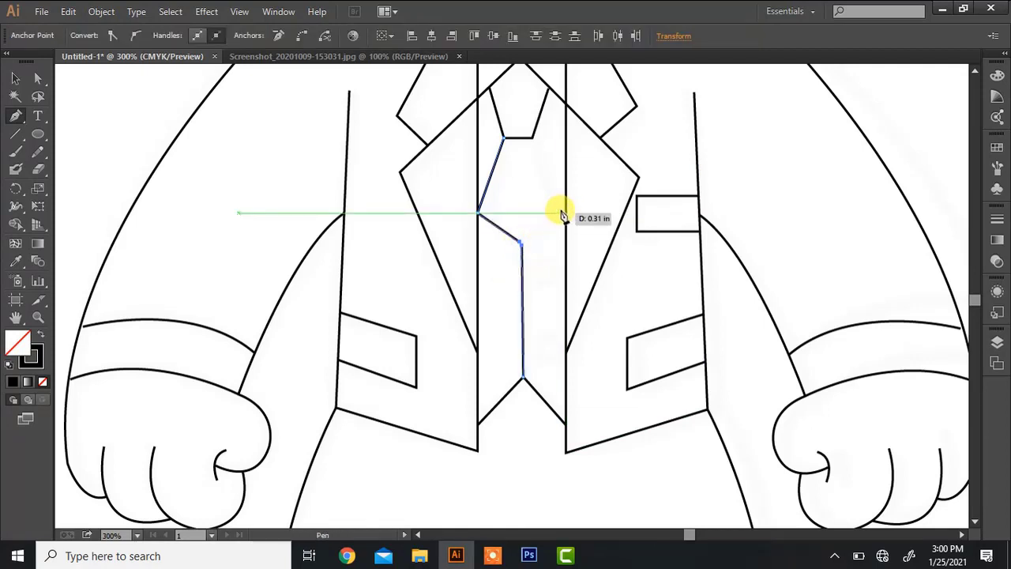
click(565, 207)
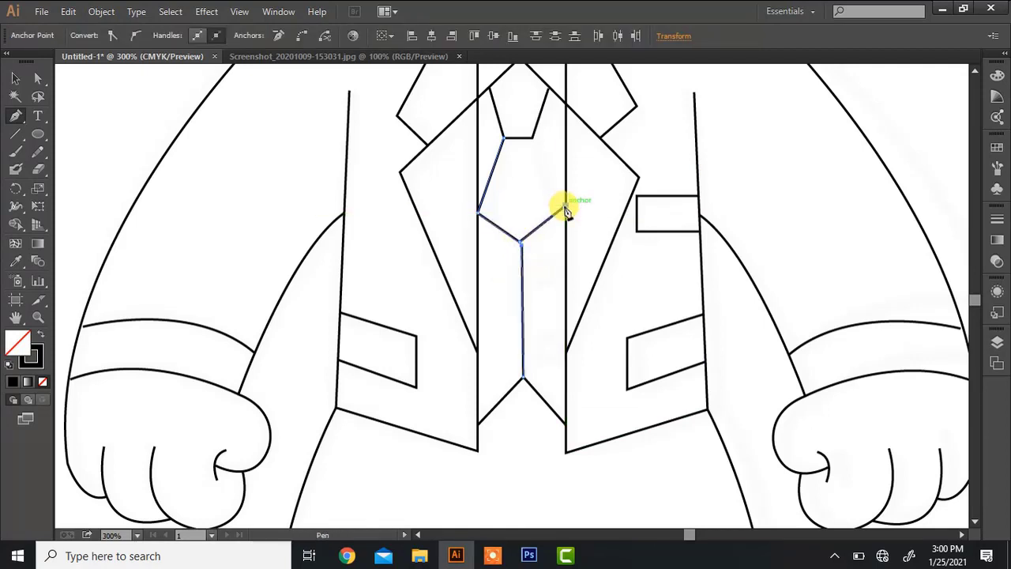
click(531, 138)
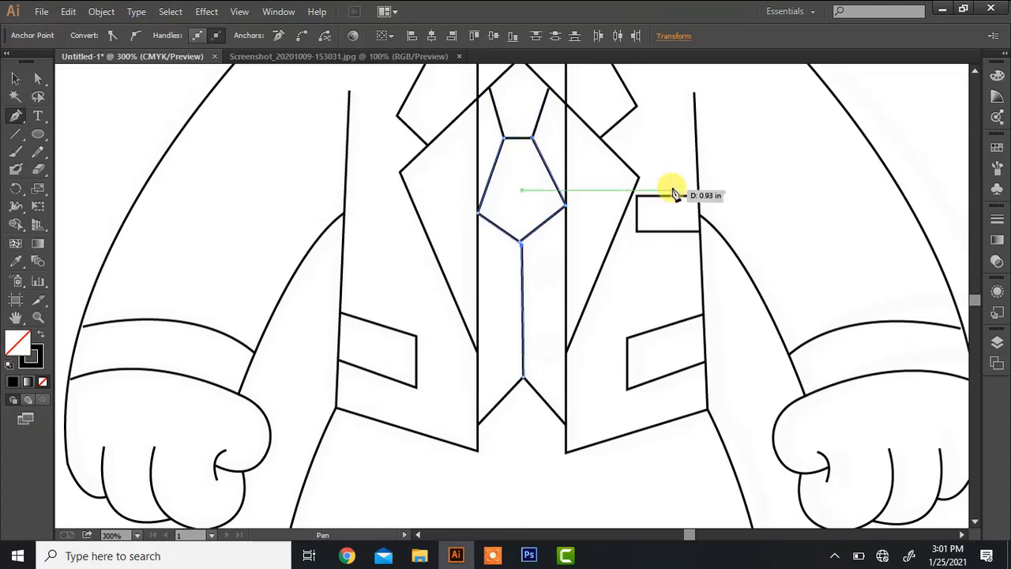
Step: Move the tie's bottom point onto the centre line's upper end and shift the knot's lower-right corner slightly outward
key(ctrl+equal)
key(a)
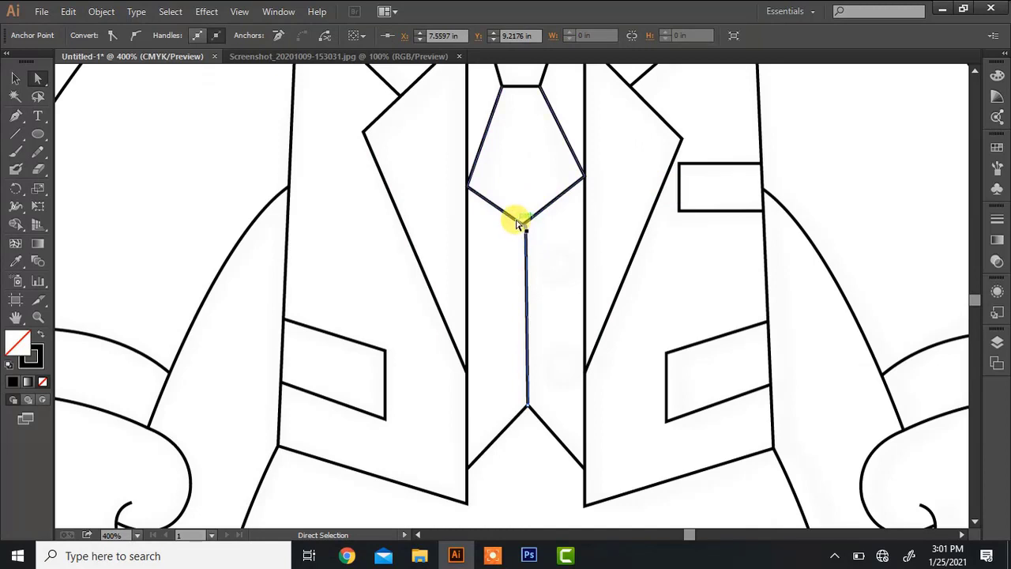
click(525, 224)
drag(524, 224, 526, 228)
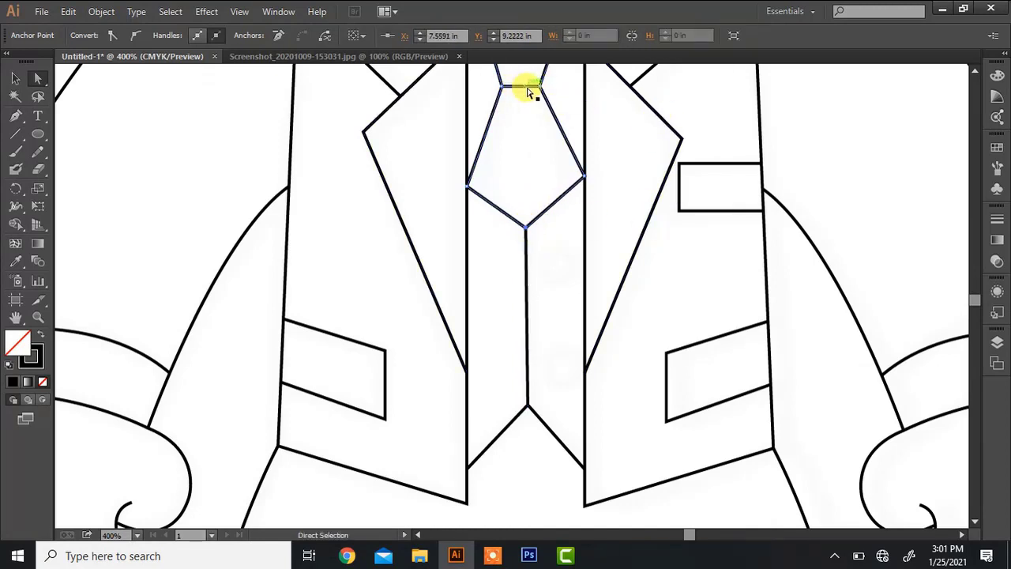
drag(540, 87, 542, 91)
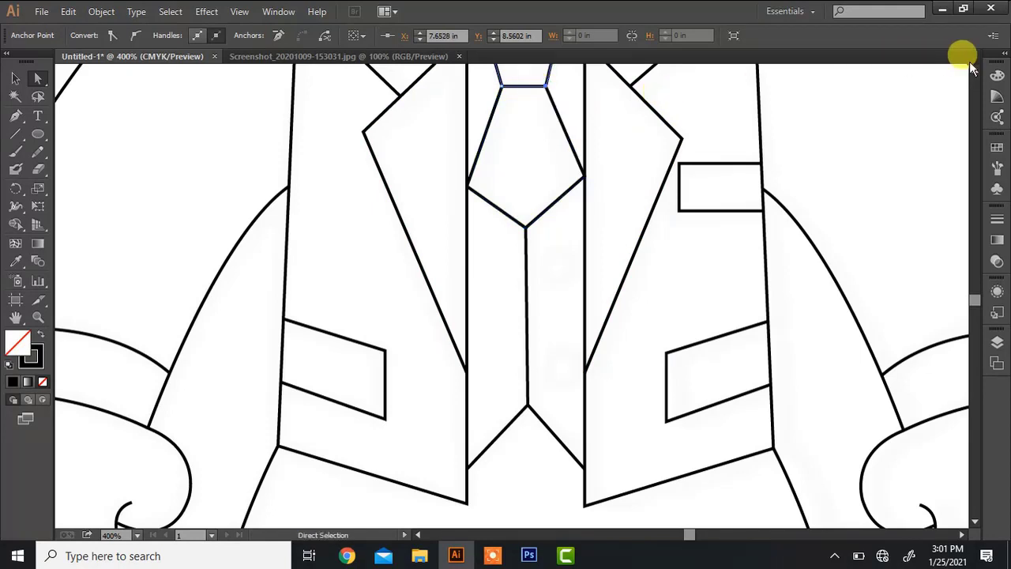
Step: Adjust the tie knot's lower-left and upper-right corners, and align the tie's left-side corners with the knot and the opposite side
scroll(978, 75, up, 3)
click(498, 197)
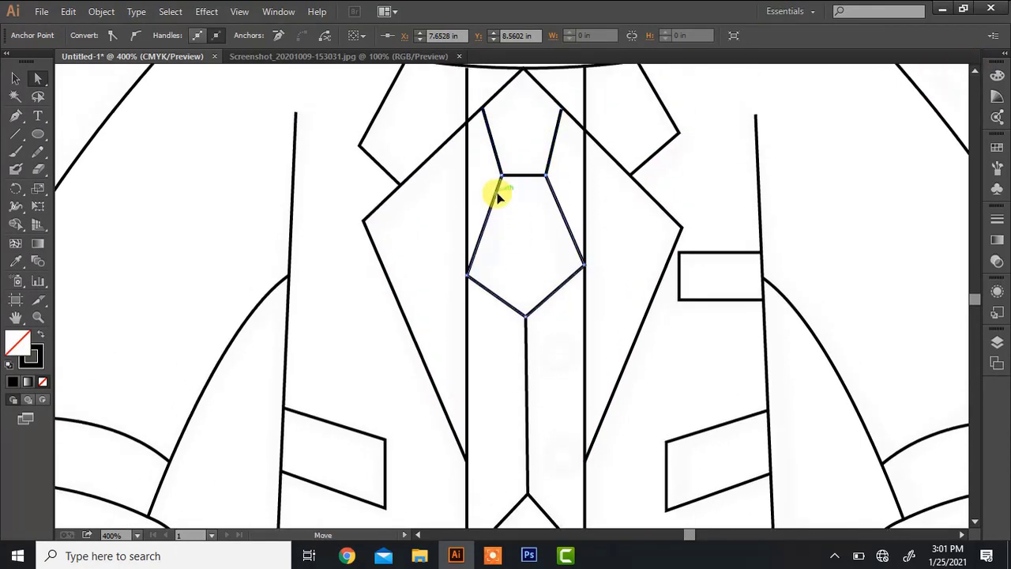
click(512, 176)
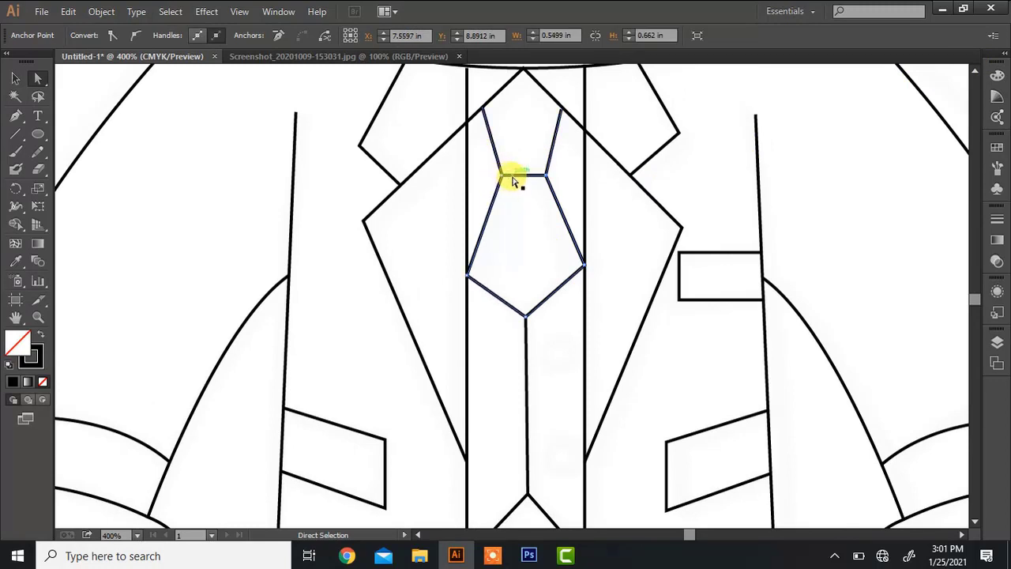
click(504, 175)
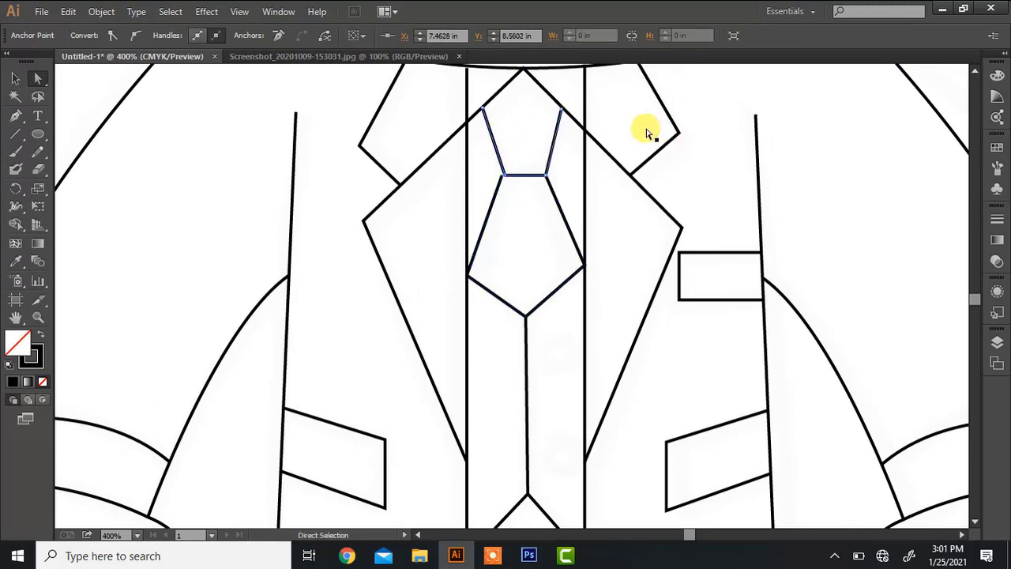
click(560, 108)
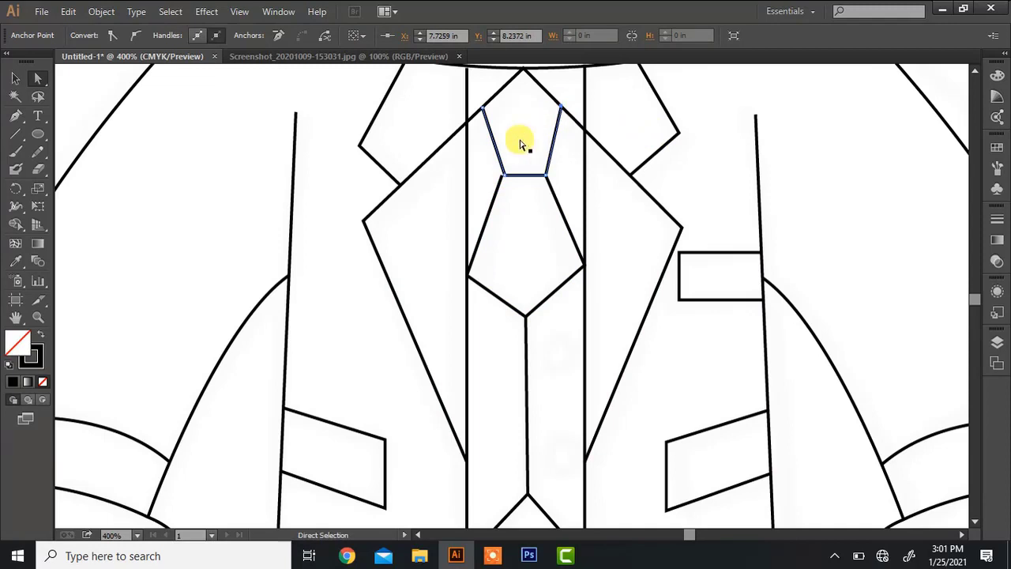
click(503, 181)
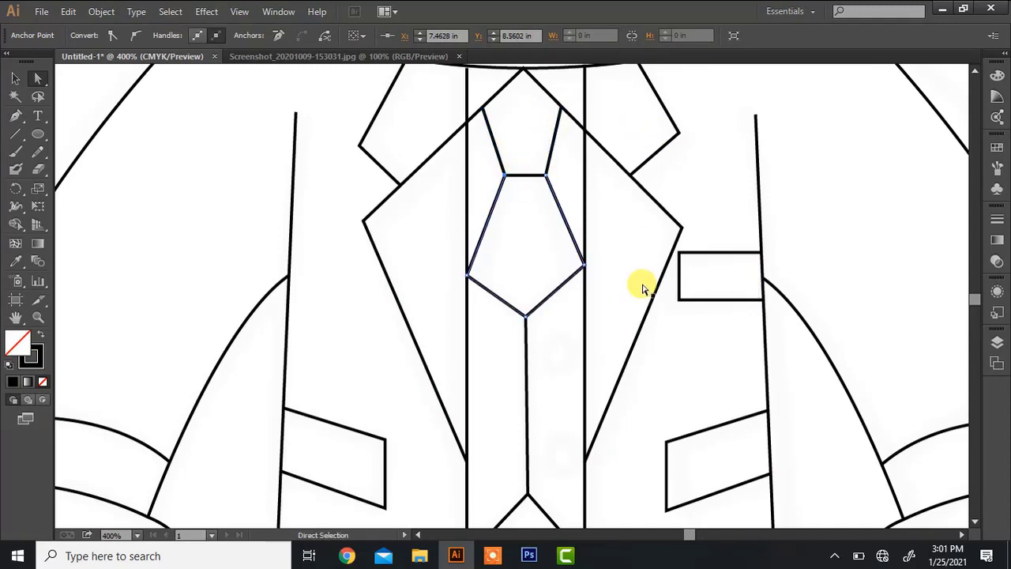
click(467, 279)
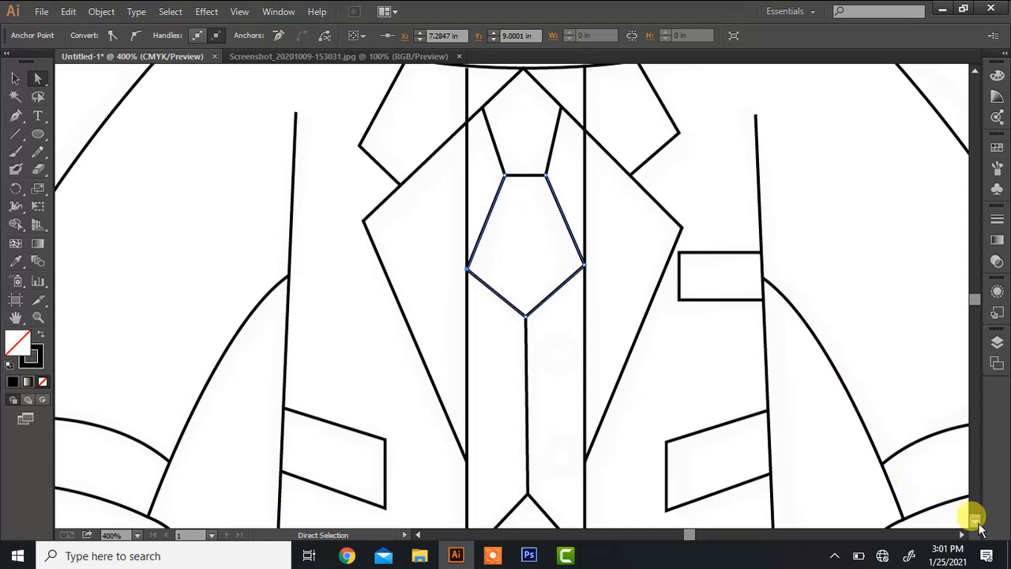
Step: Draw two small oval shirt buttons, one above the other, between the shirt's centre line and the right jacket front edge
scroll(978, 529, down, 3)
key(l)
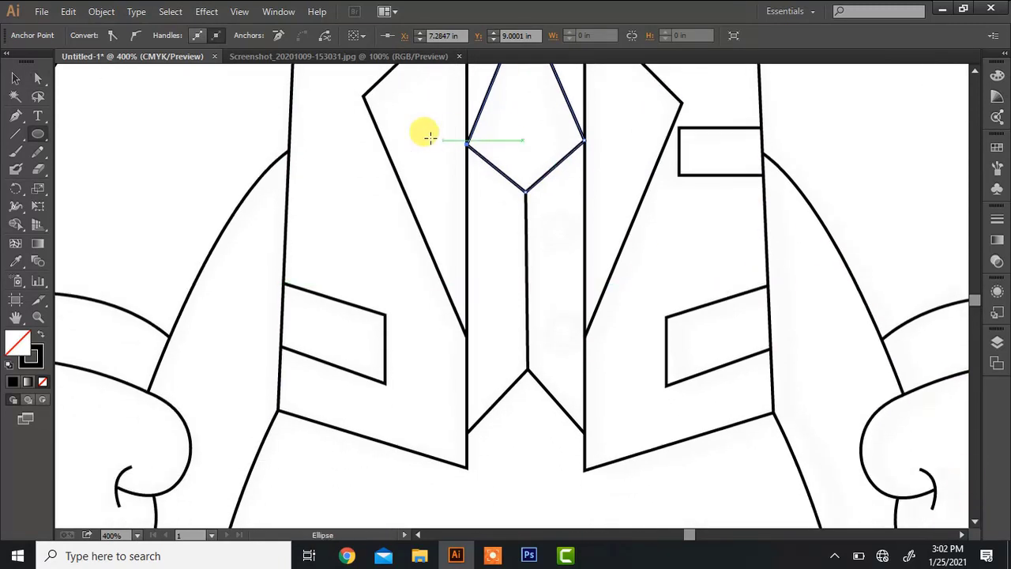
drag(552, 212, 576, 248)
drag(545, 319, 581, 348)
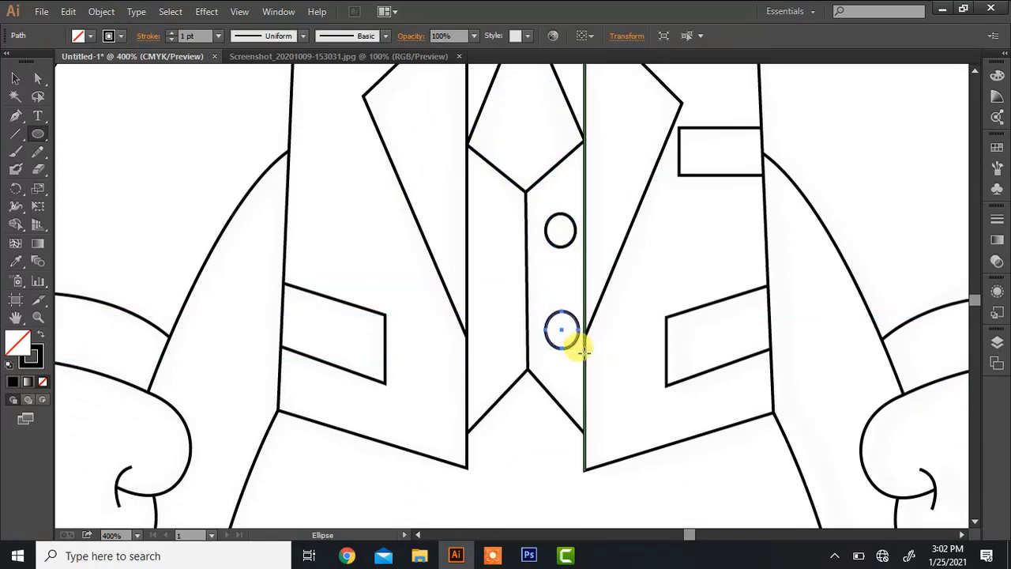
Step: Select the whole character and set its stroke weight to 3 pt
key(ctrl+minus)
key(ctrl+minus)
key(ctrl+minus)
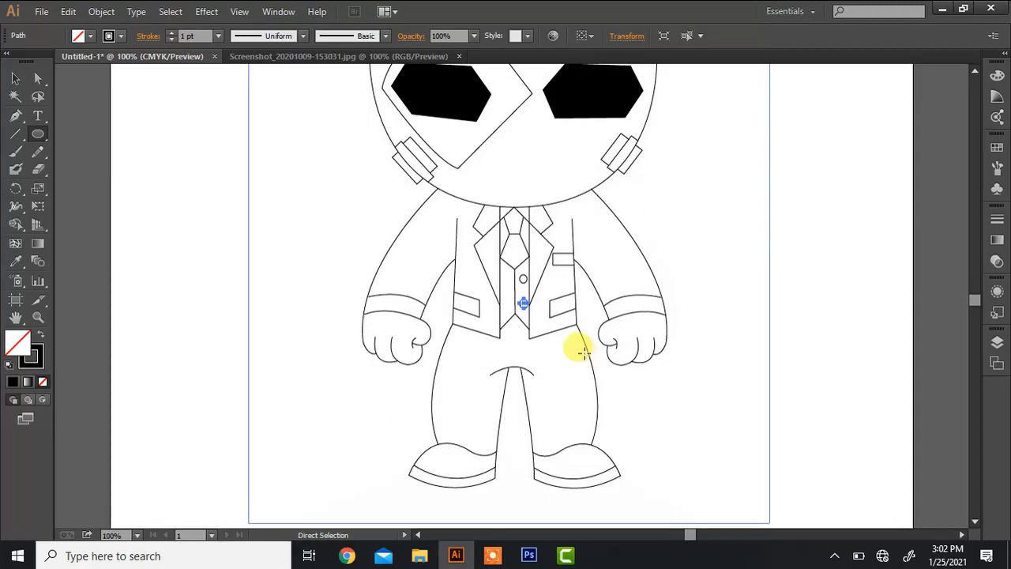
key(a)
key(ctrl+shift+a)
key(ctrl+minus)
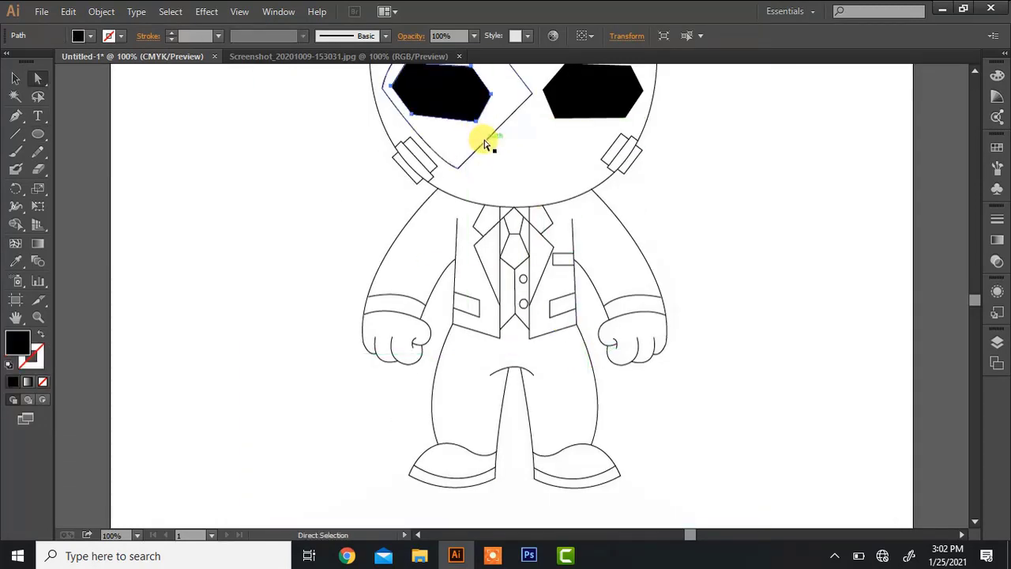
scroll(553, 179, up, 2)
key(ctrl+minus)
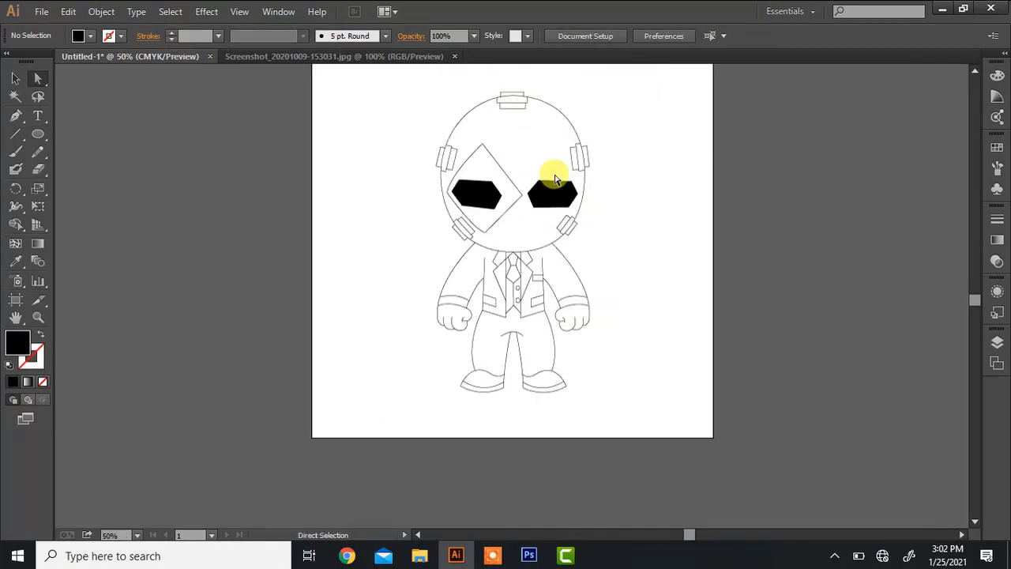
scroll(978, 71, up, 2)
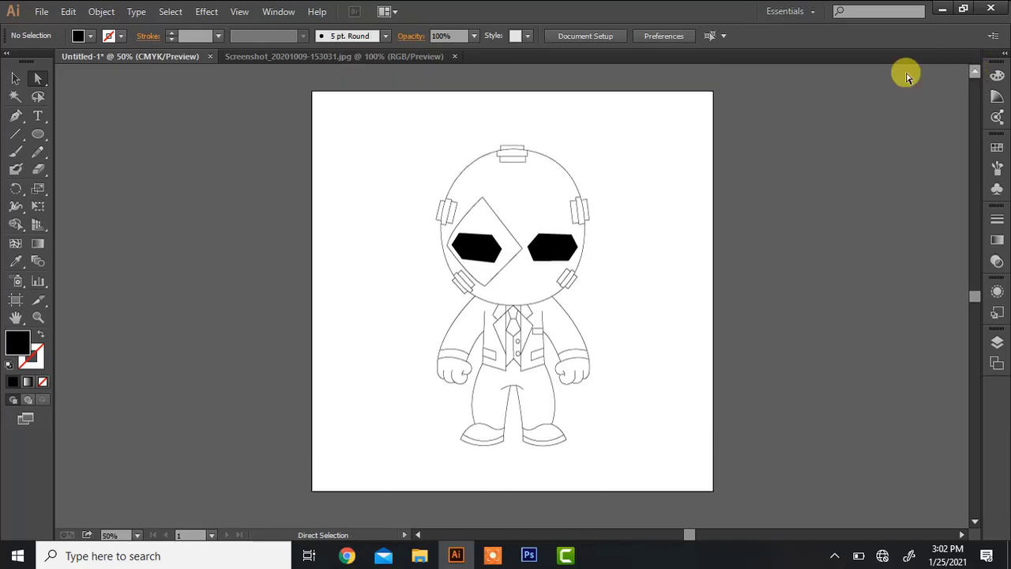
key(v)
mouse_move(338, 130)
mouse_down()
mouse_move(661, 347)
mouse_move(668, 463)
mouse_up()
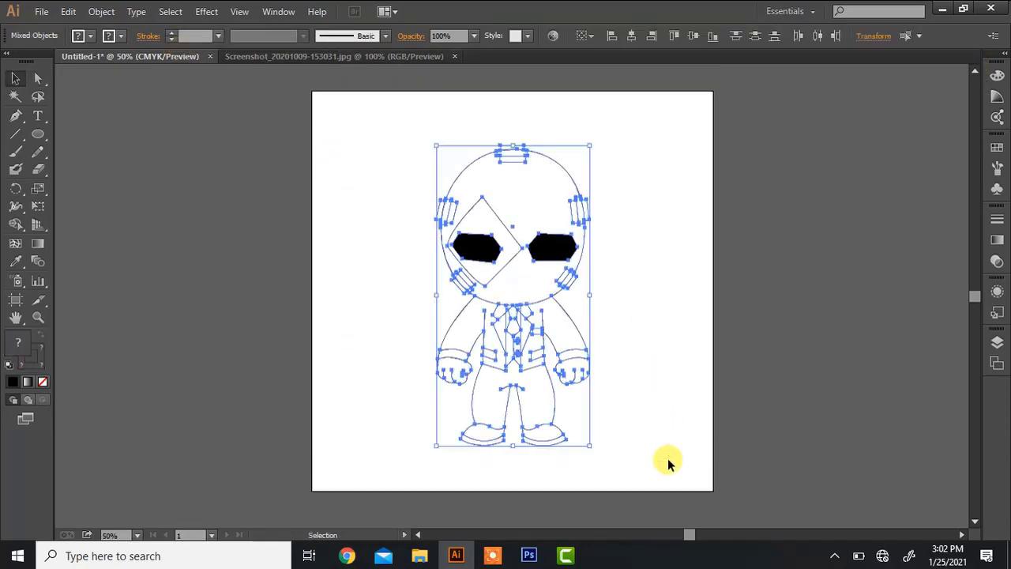
click(171, 33)
click(170, 33)
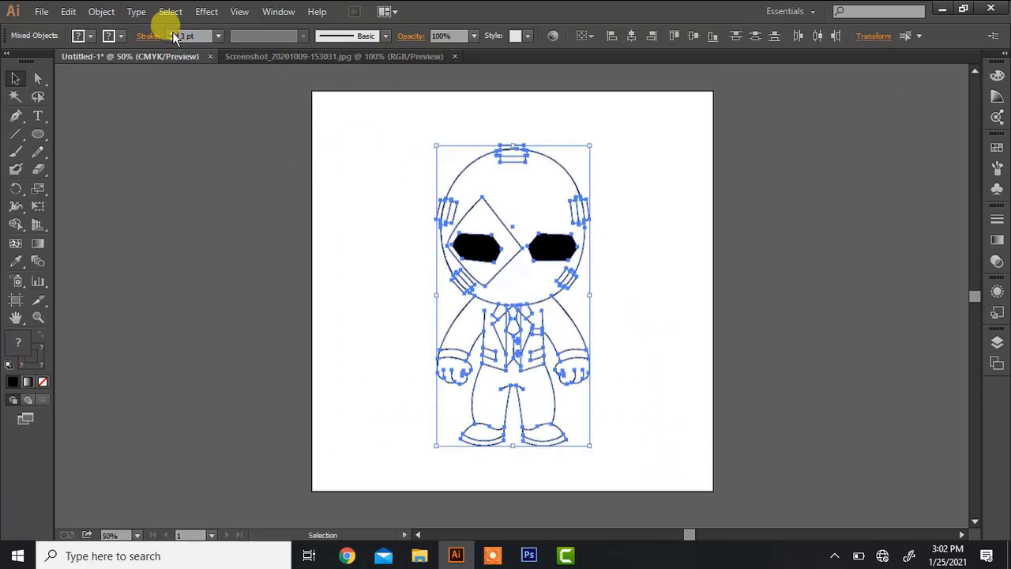
click(346, 145)
Step: Examine the thickened outlines of the head, jacket and lapels up close
key(ctrl+plus)
key(ctrl+plus)
key(ctrl+plus)
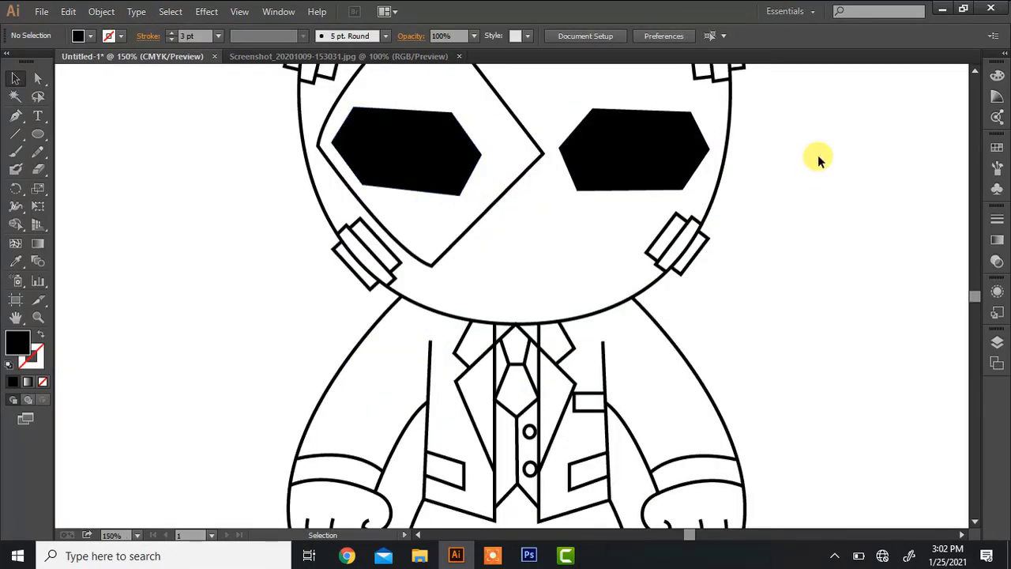
click(975, 72)
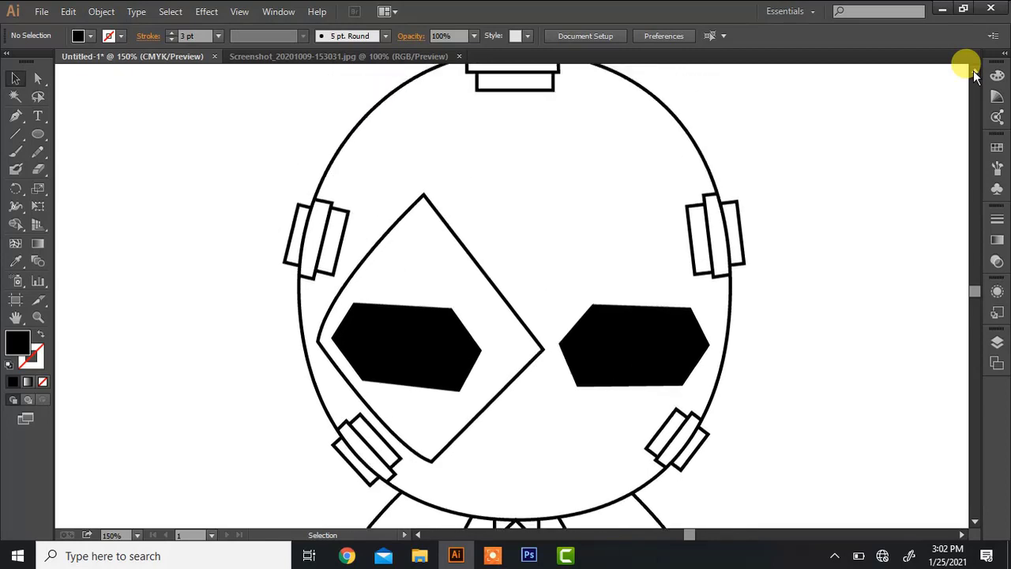
click(975, 75)
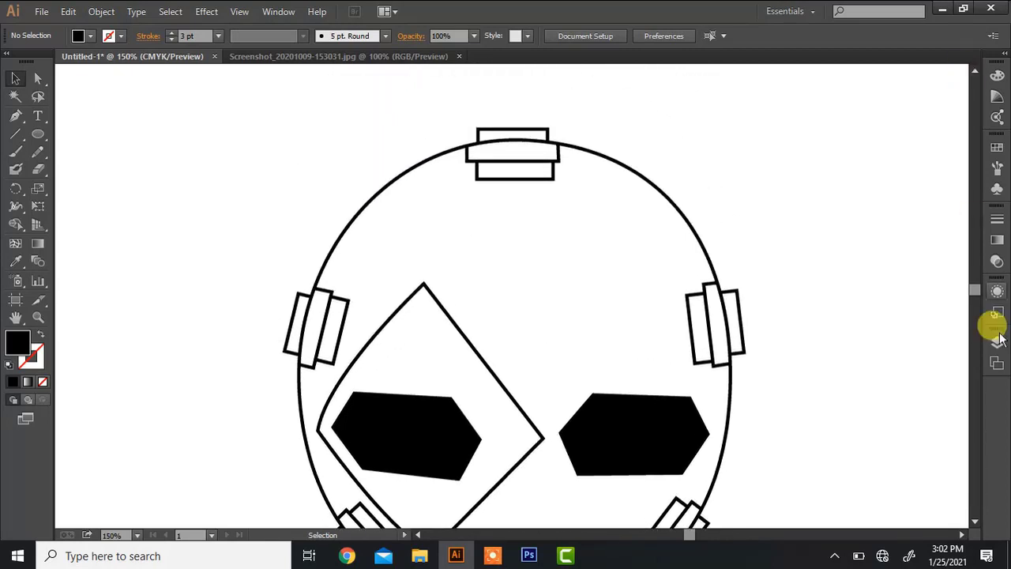
click(975, 521)
click(975, 521)
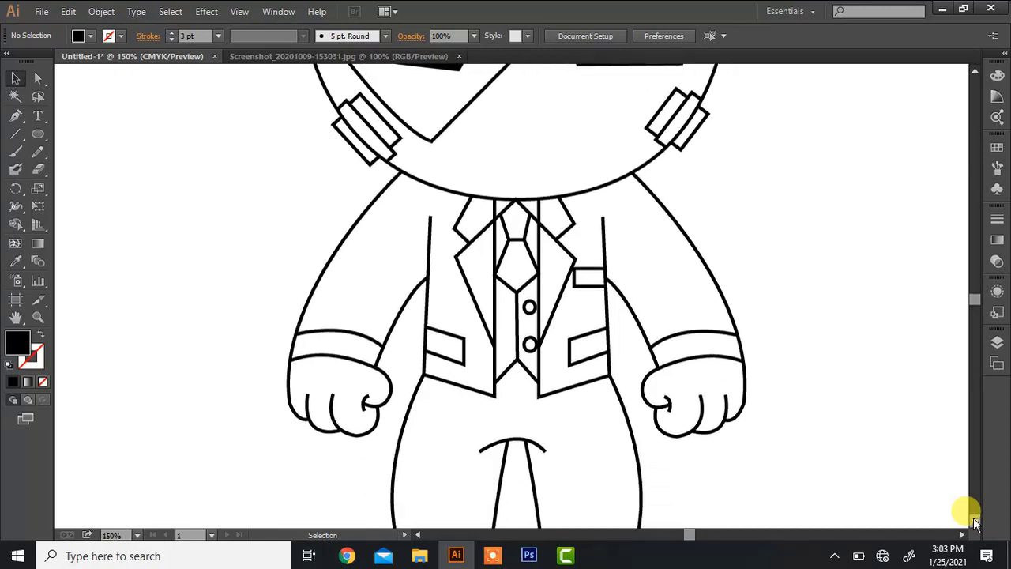
key(a)
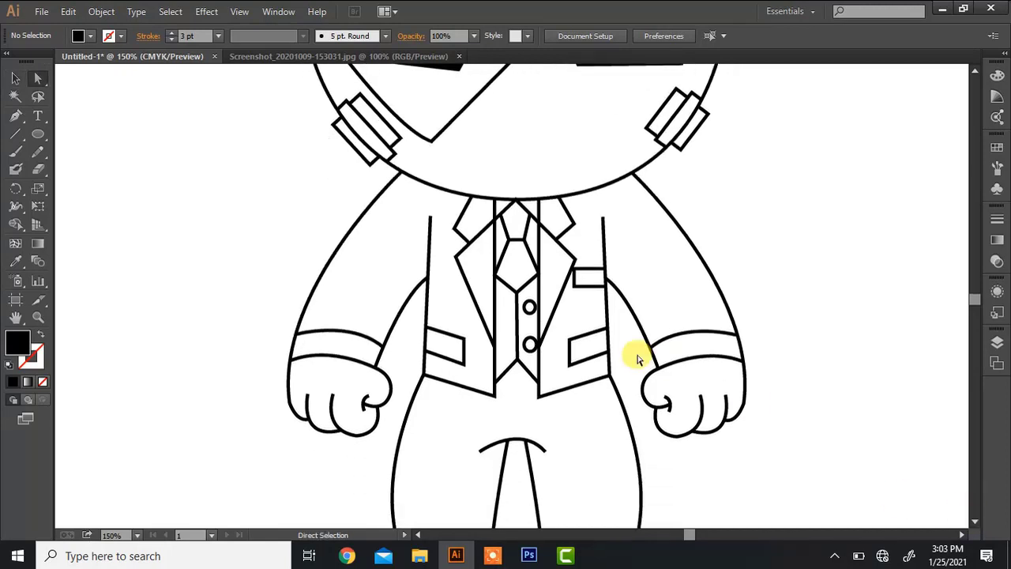
click(458, 259)
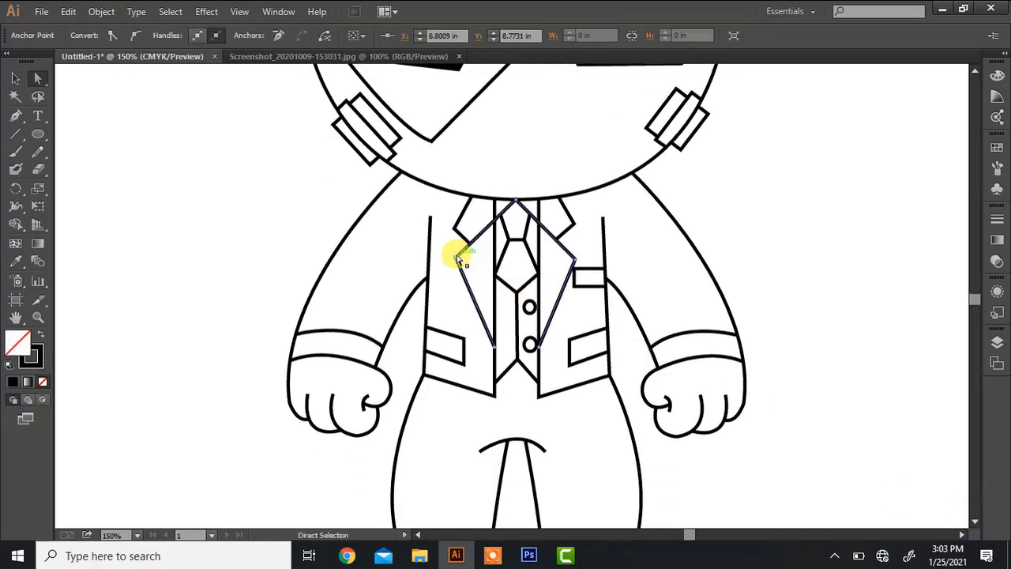
click(587, 318)
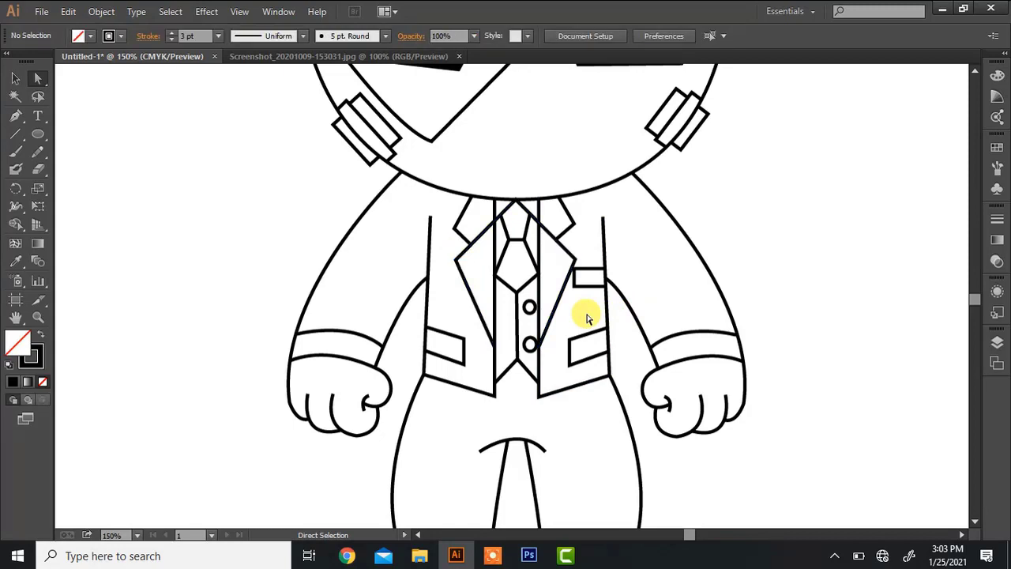
Step: Nudge both shirt buttons slightly left so they sit clear of the right jacket front edge
click(527, 342)
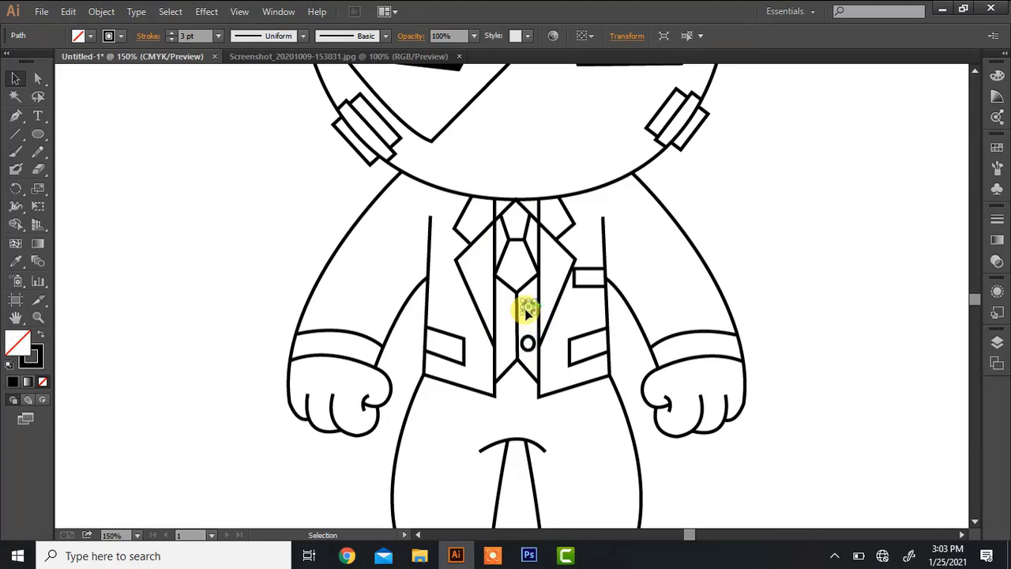
drag(527, 312, 528, 310)
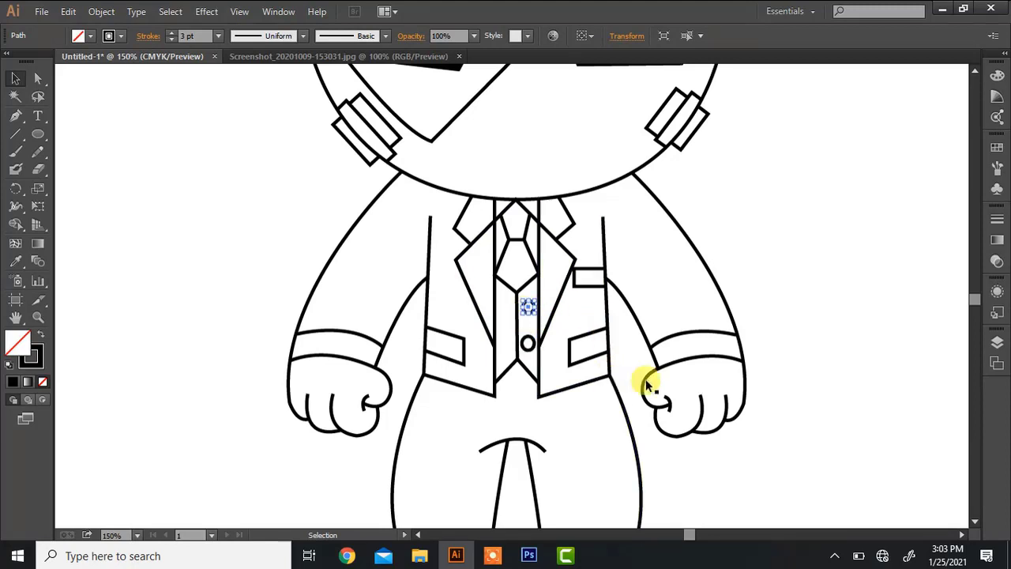
click(768, 270)
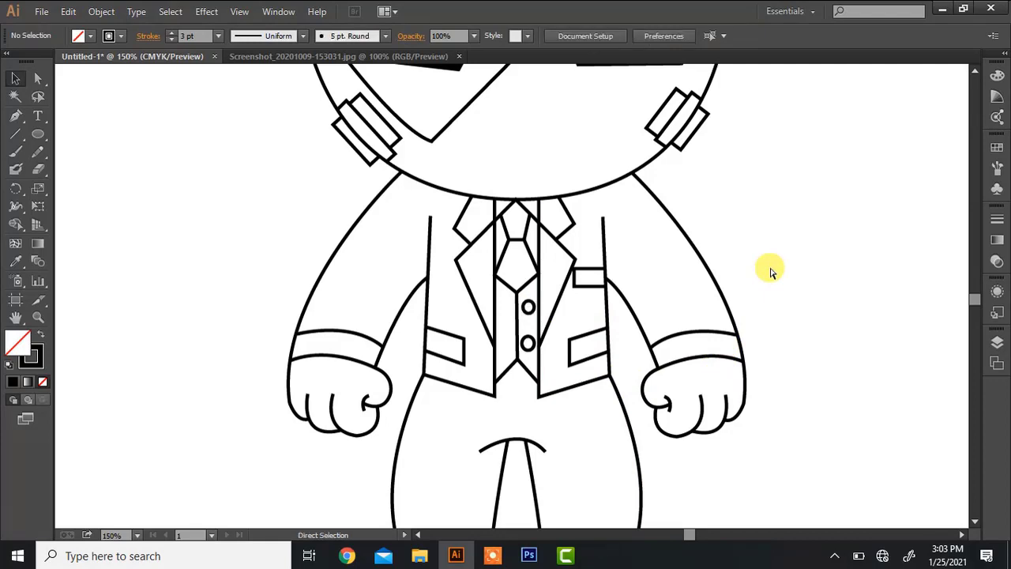
Step: Move the tie's left and right side points slightly inward from the jacket front edges
key(ctrl+equal)
key(ctrl+equal)
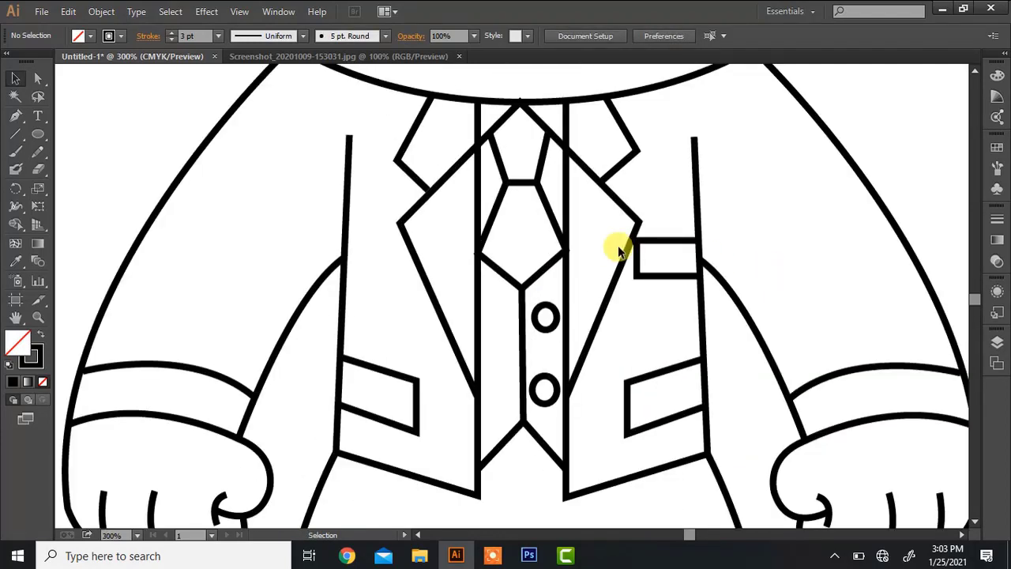
key(a)
click(489, 244)
click(480, 254)
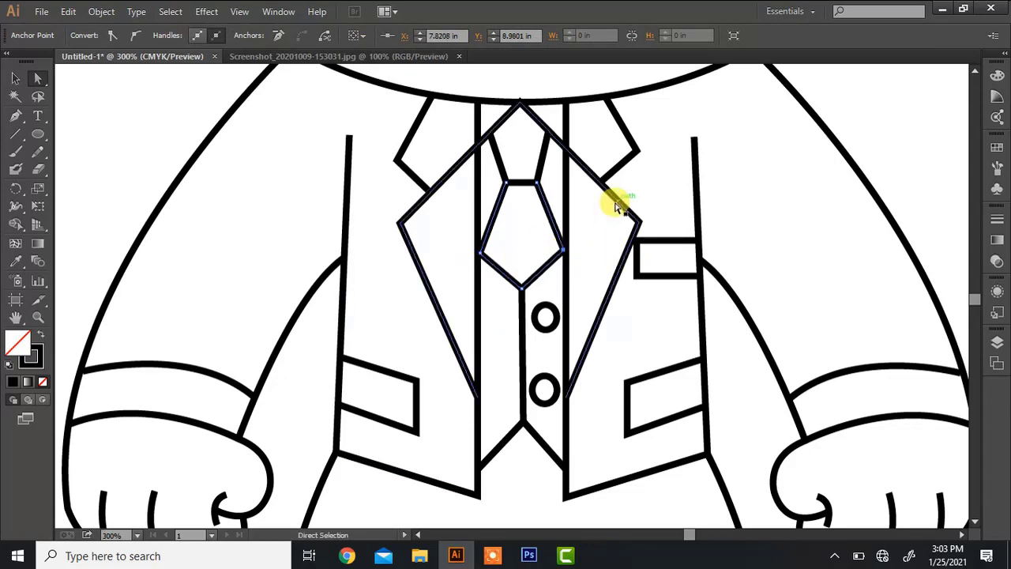
Step: Lower the lapels' top meeting point slightly so it no longer crosses the head outline
click(591, 230)
click(517, 103)
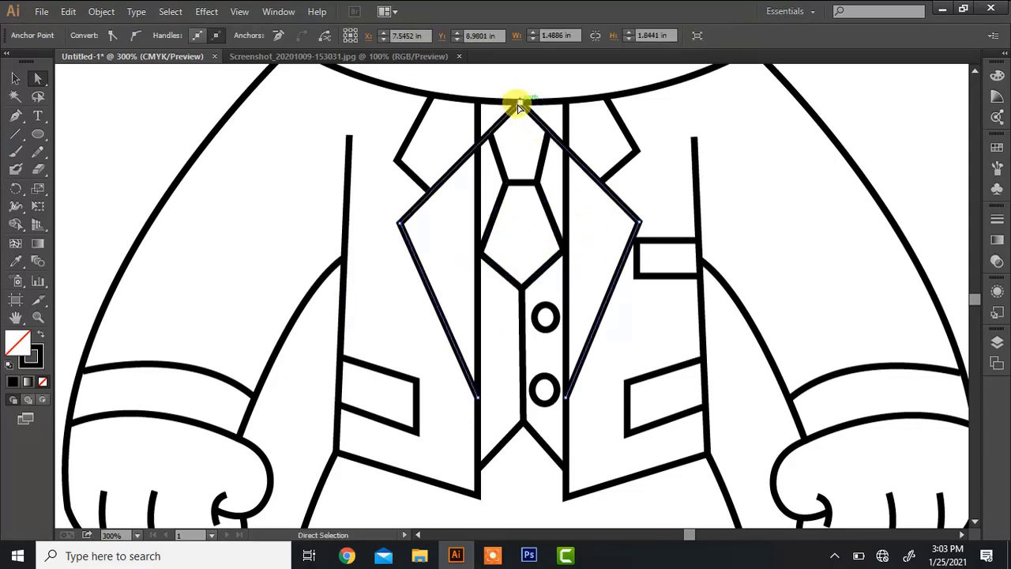
click(518, 104)
drag(518, 104, 519, 103)
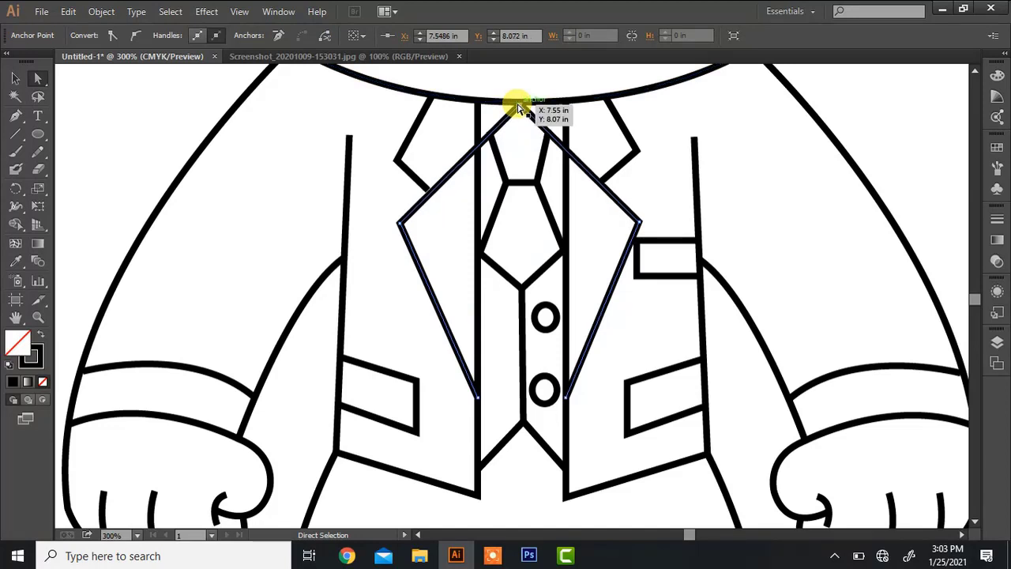
drag(516, 105, 517, 105)
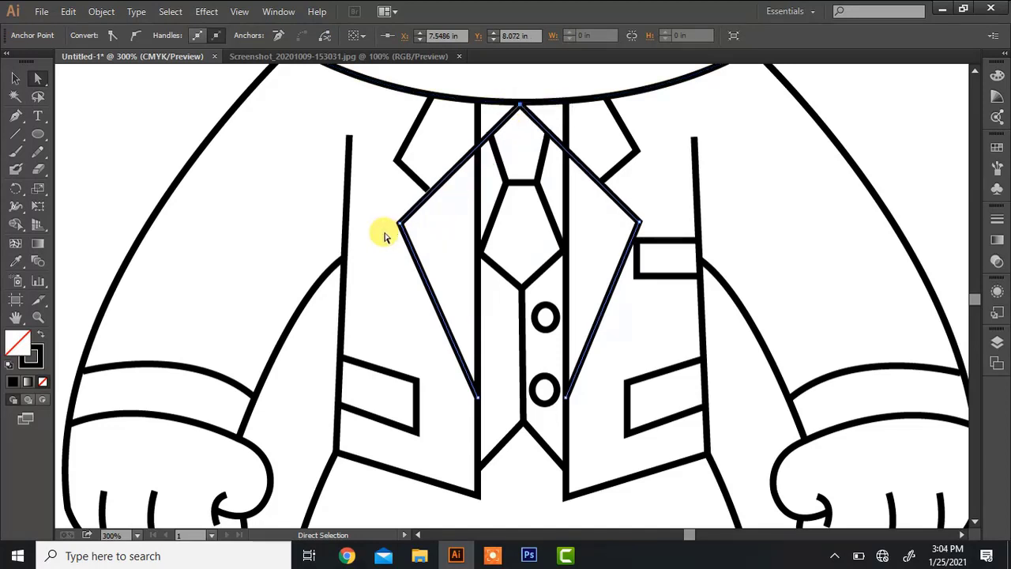
click(384, 237)
Step: Reshape the crotch curve between the trouser legs by moving its right end's handle slightly up and left
key(ctrl+minus)
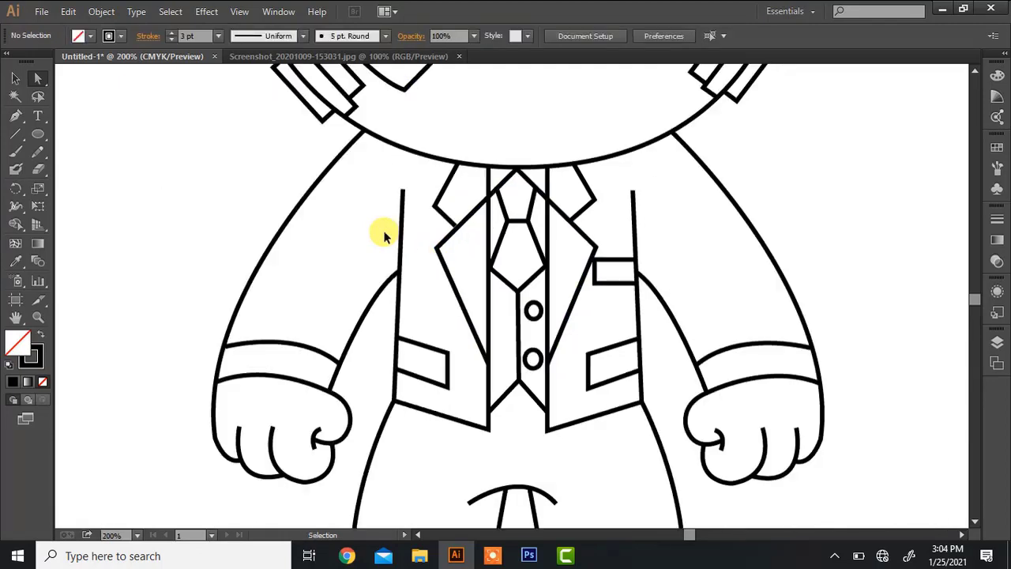
key(ctrl+plus)
key(ctrl+minus)
key(ctrl+minus)
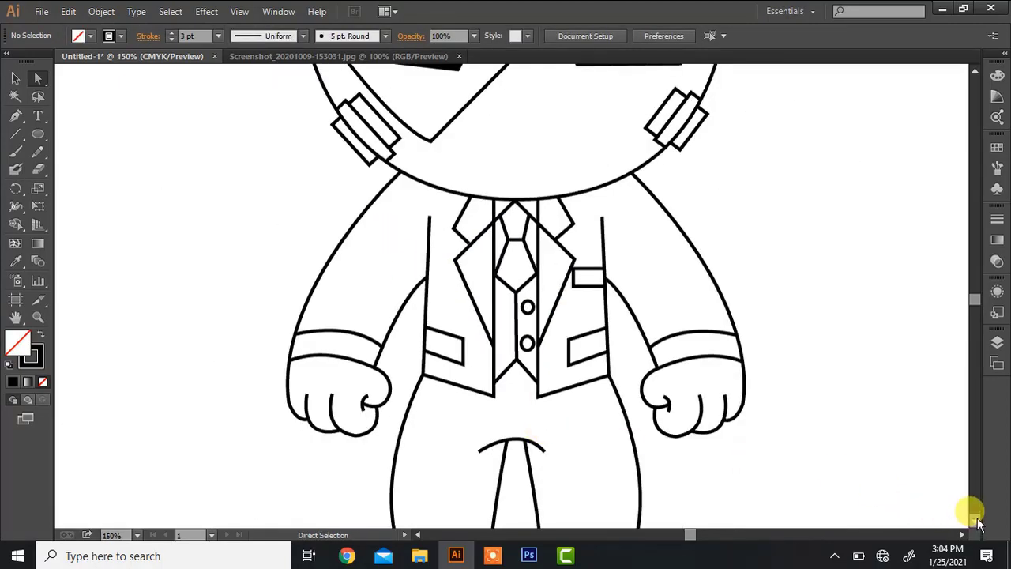
scroll(977, 523, down, 5)
key(ctrl+plus)
key(ctrl+plus)
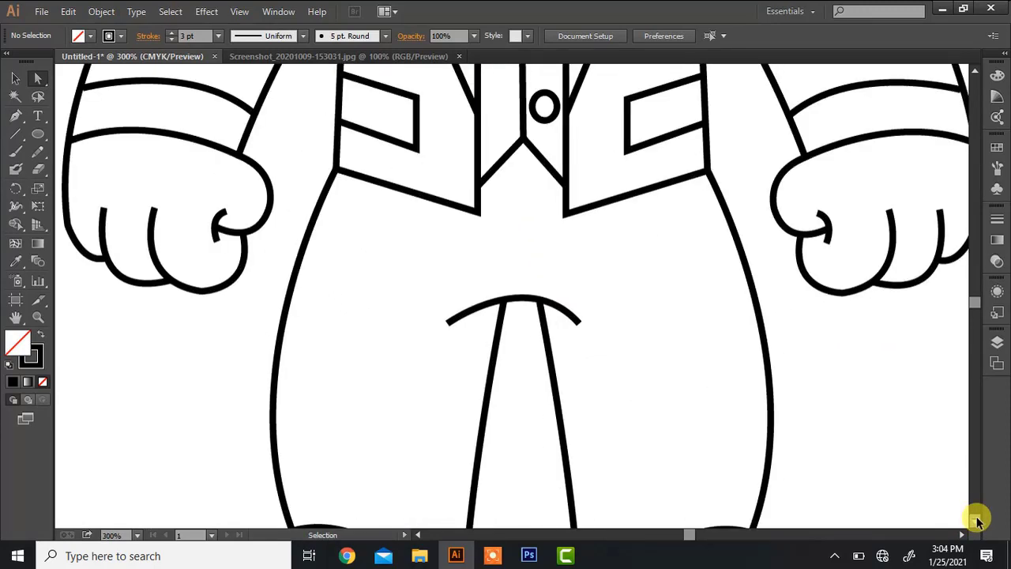
click(578, 320)
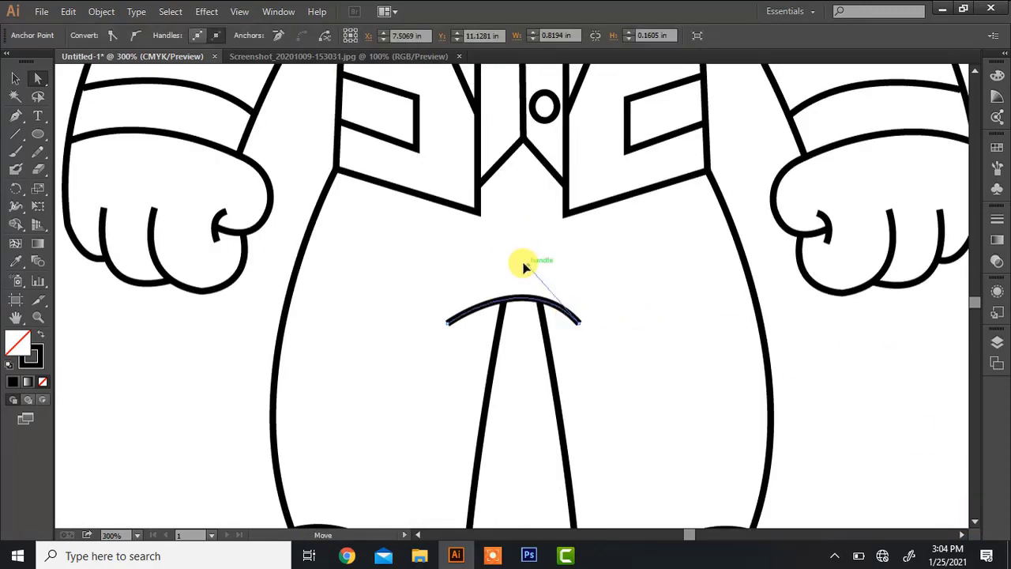
drag(524, 267, 514, 261)
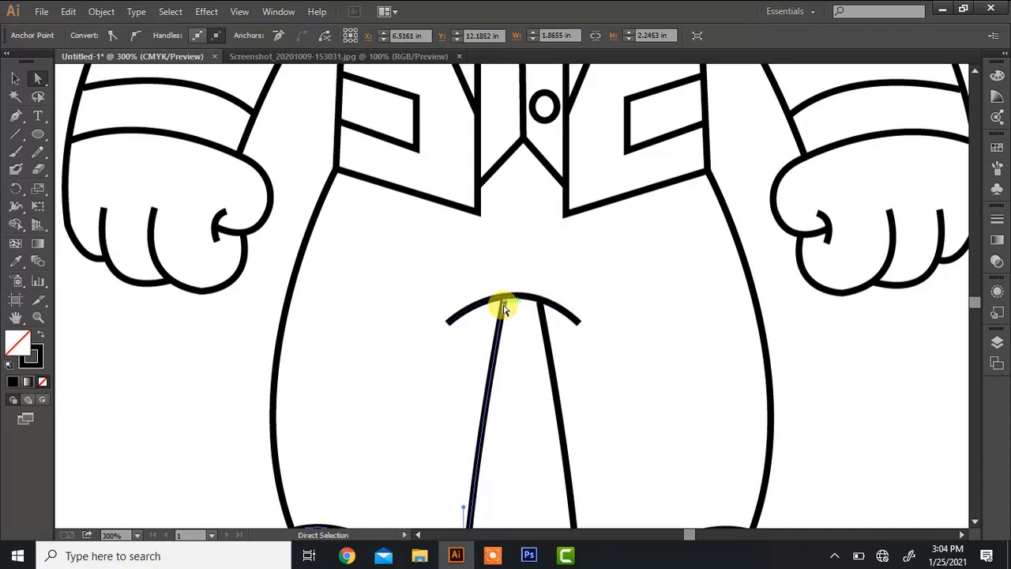
Step: Adjust the top points of both inner leg lines to meet the crotch curve, and nudge the curve slightly right
click(502, 300)
shift+click(544, 310)
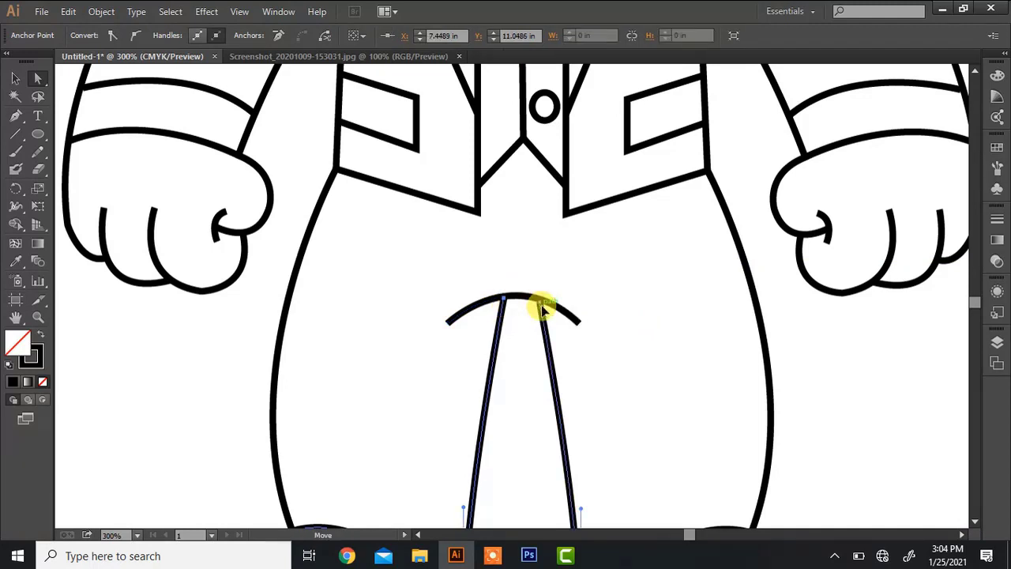
drag(544, 310, 535, 301)
click(657, 260)
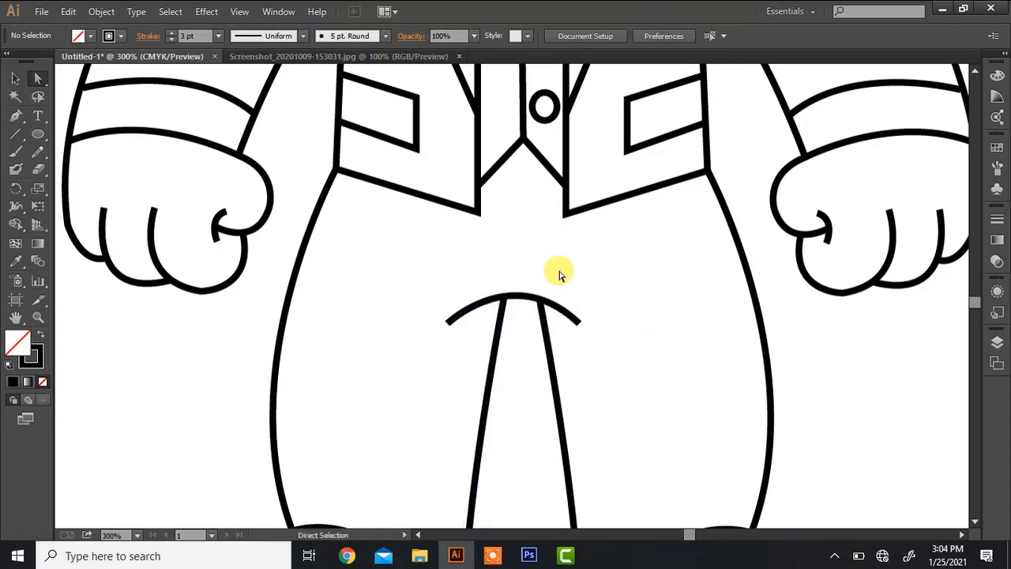
click(530, 302)
key(Right)
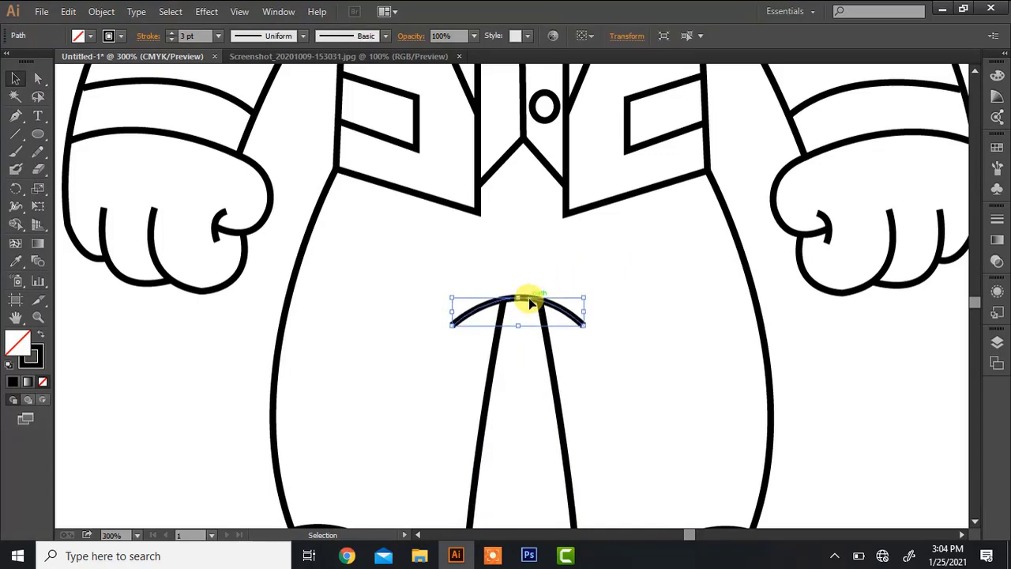
click(610, 294)
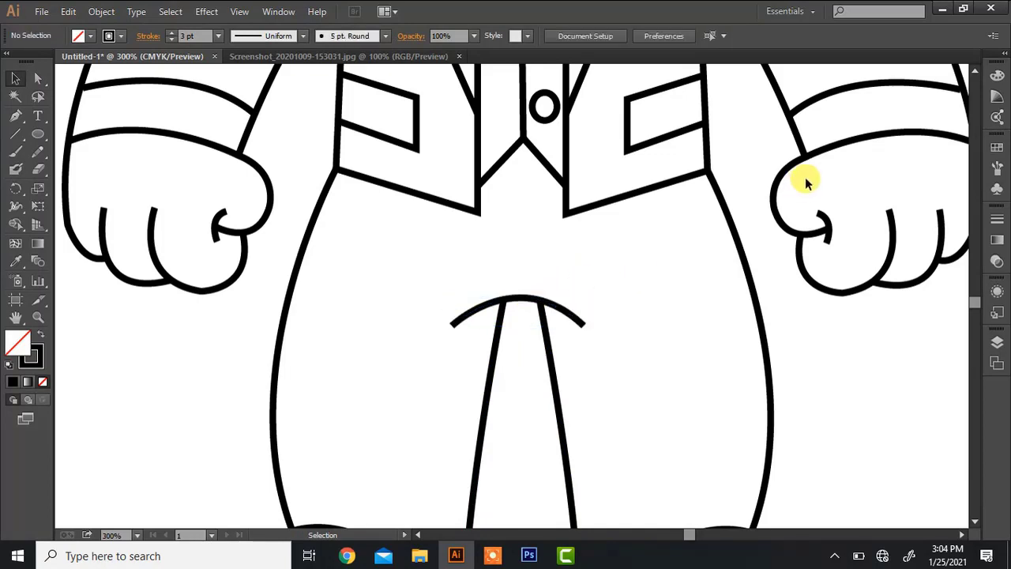
Step: Move the lower end point of the left collar flap onto the lapel edge
click(975, 72)
click(974, 71)
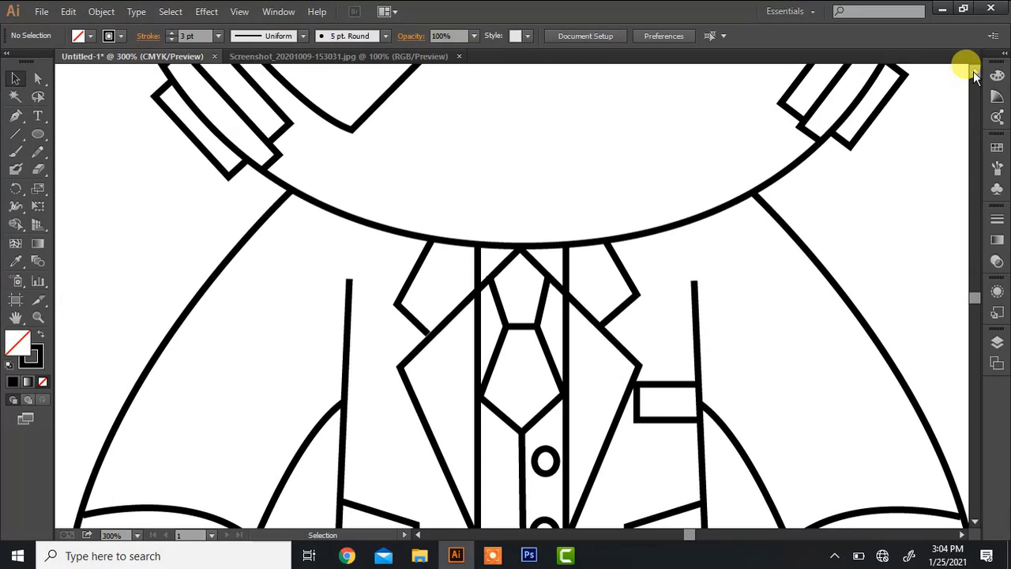
key(a)
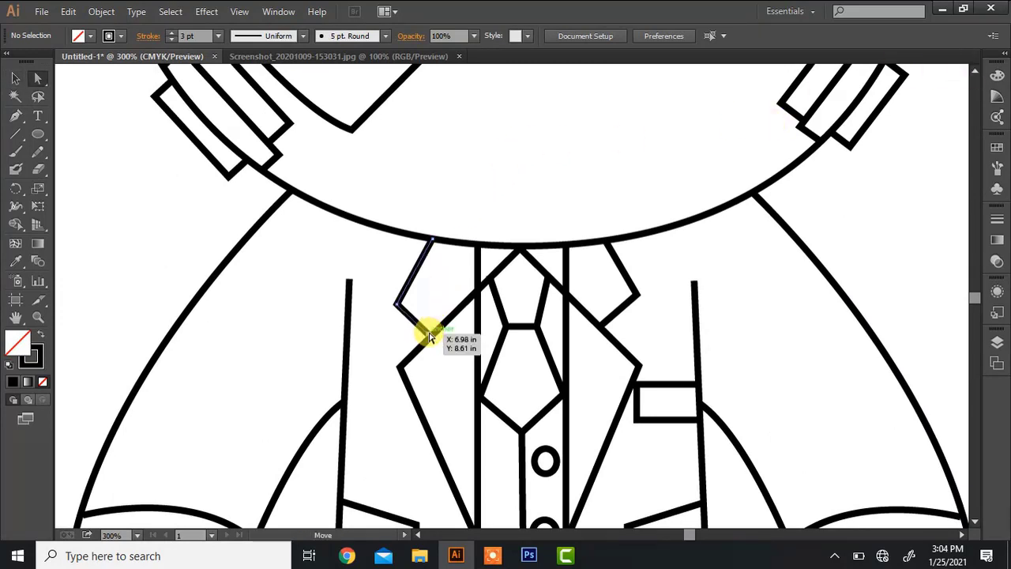
click(429, 334)
click(448, 407)
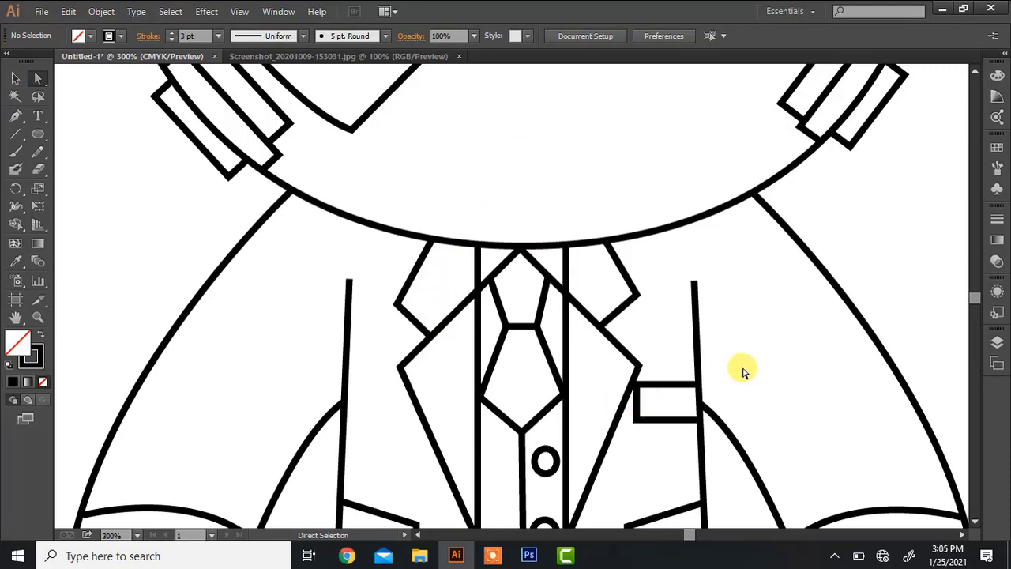
click(976, 522)
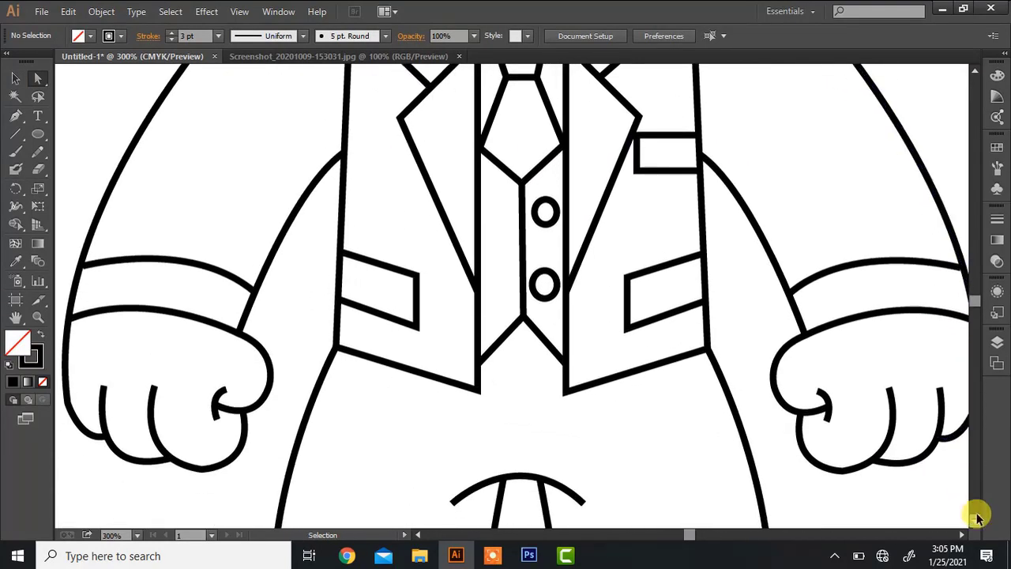
key(ctrl+0)
click(974, 73)
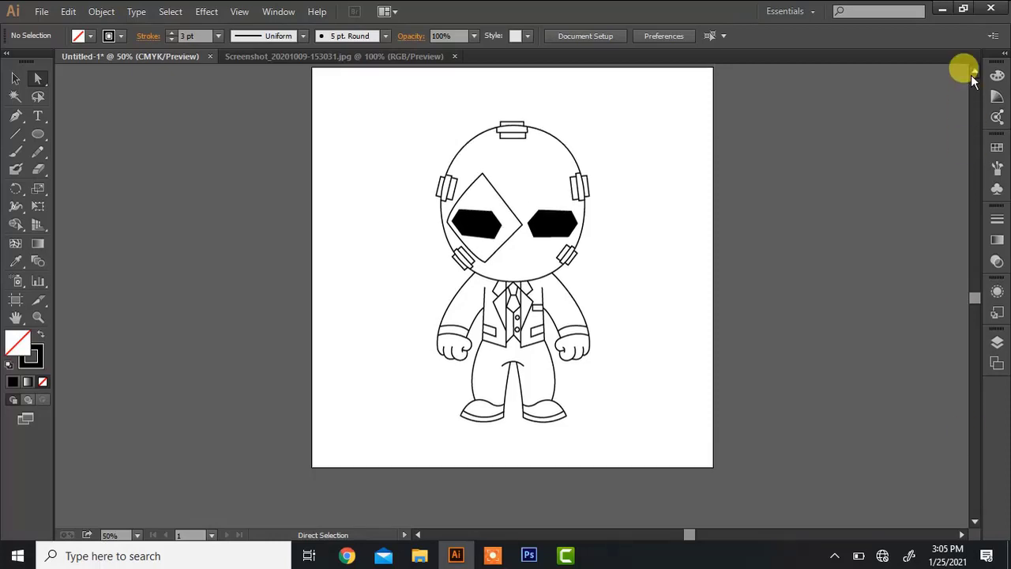
click(492, 555)
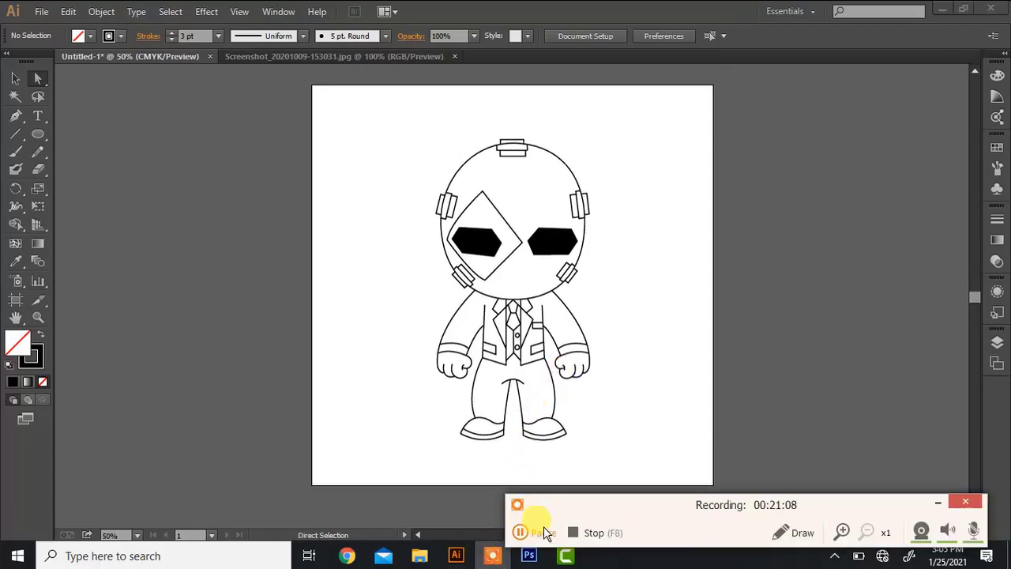
click(543, 533)
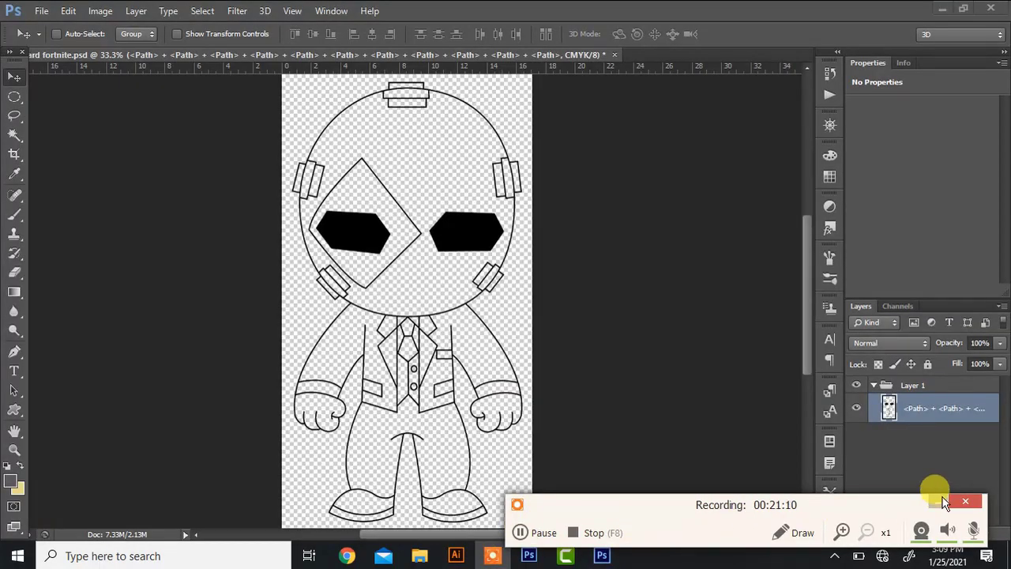
click(937, 503)
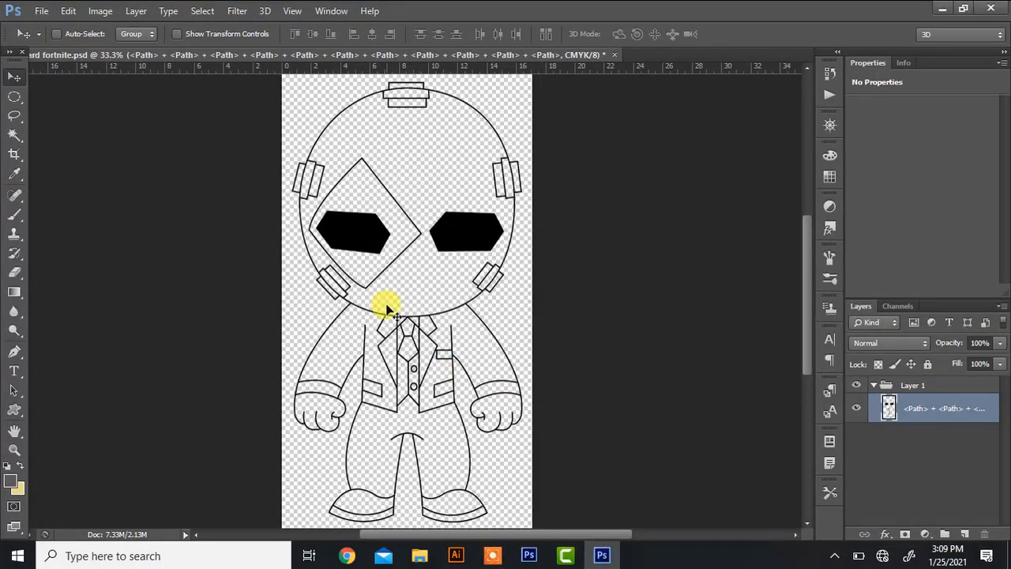
Step: In Photoshop, select the head area around the mask details with the Magic Wand and fill it with light grey #d6d6d6
click(15, 135)
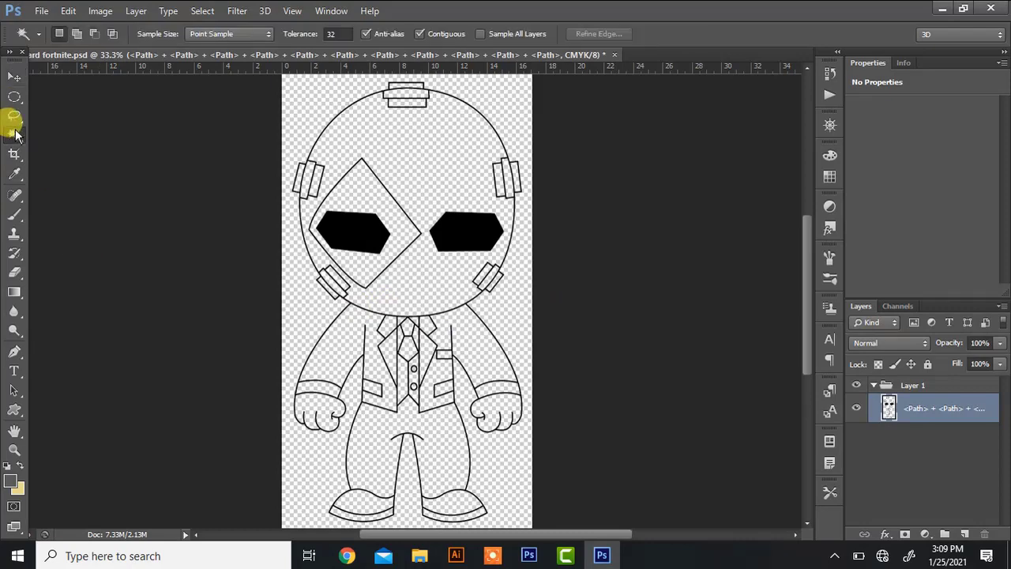
click(380, 140)
click(11, 479)
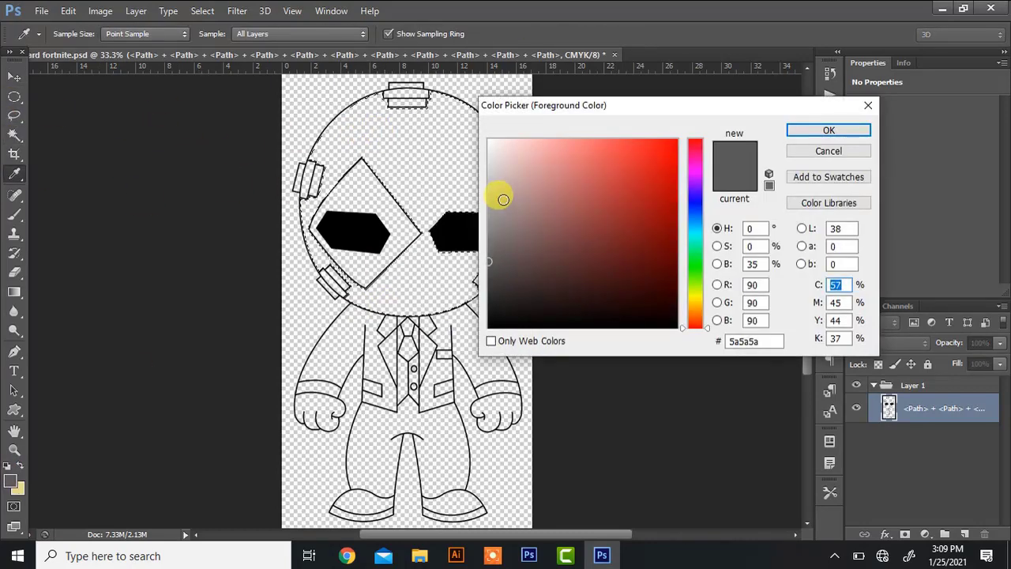
click(483, 166)
click(484, 157)
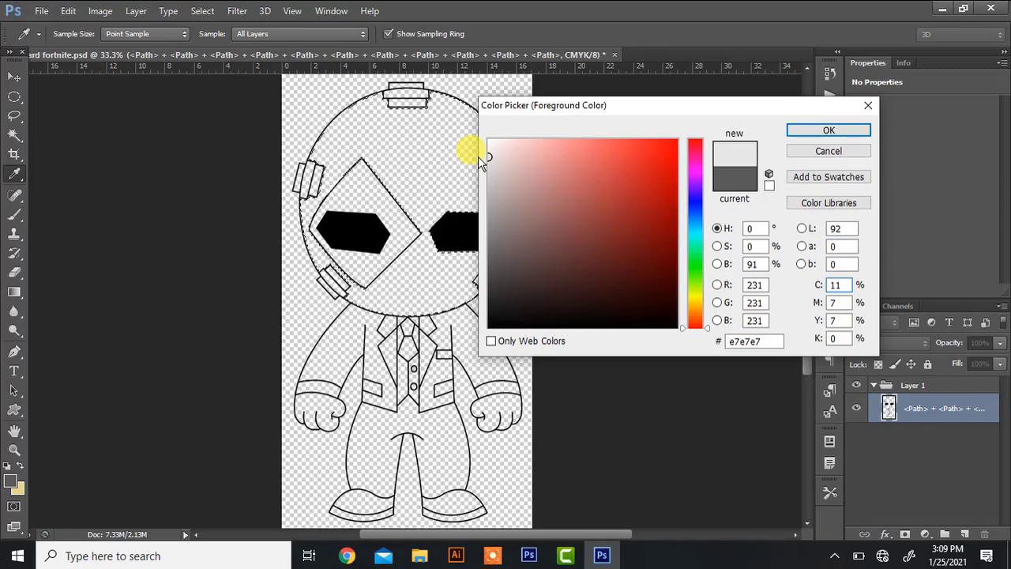
click(485, 168)
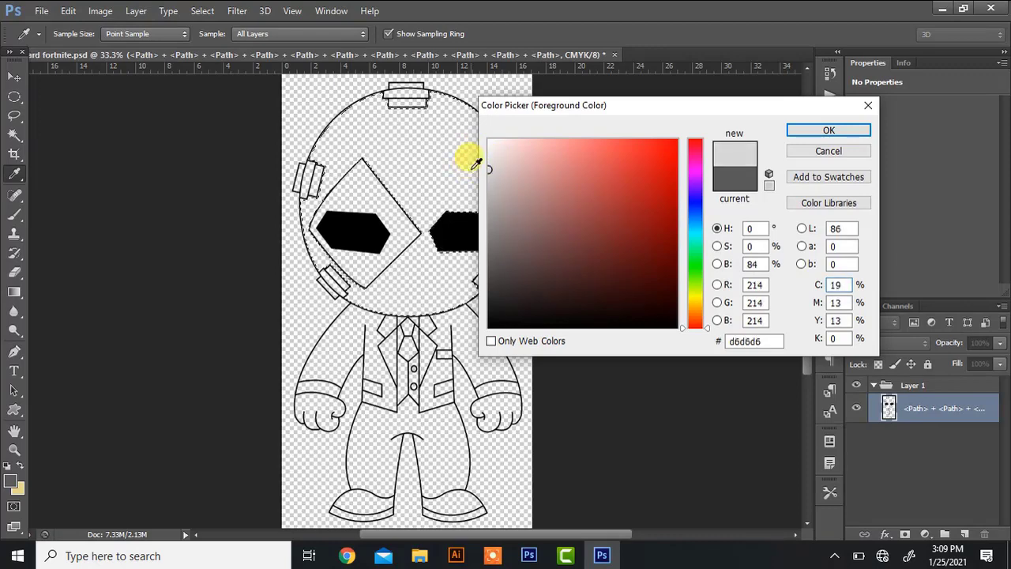
click(794, 134)
key(alt+BackSpace)
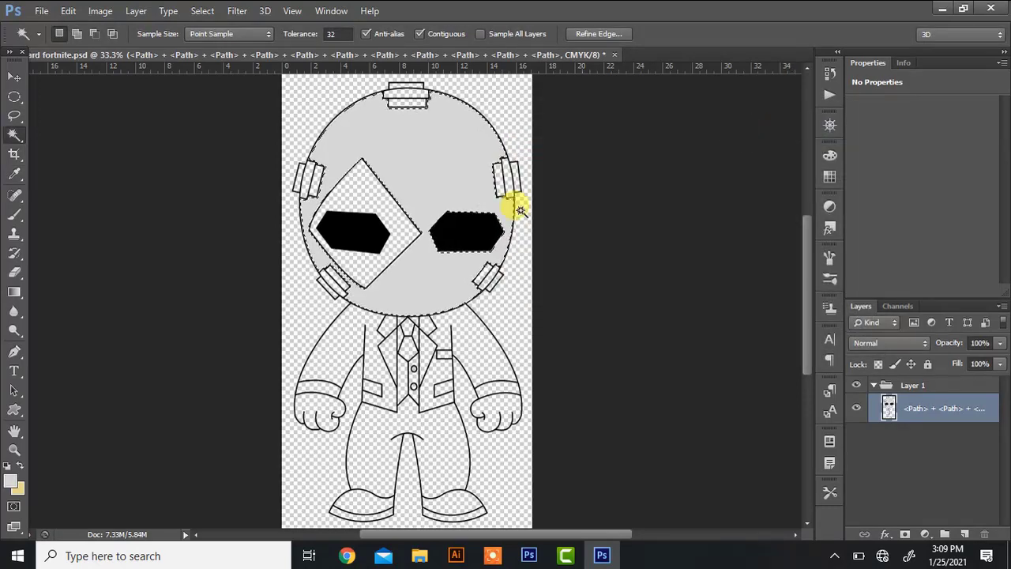
Step: Choose a slightly lighter neutral grey as the foreground colour and refill the selected head area with it
click(11, 479)
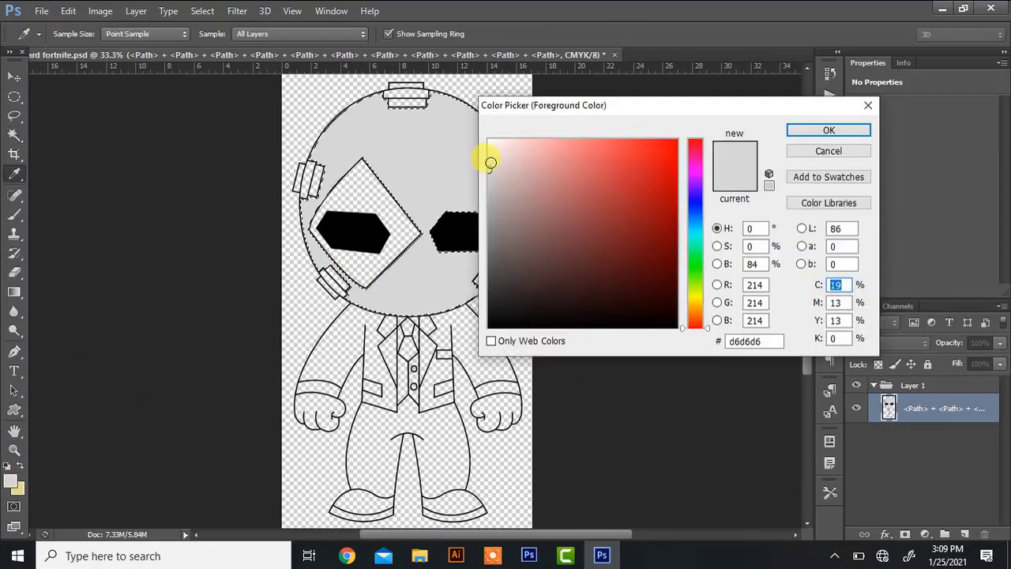
click(488, 162)
click(794, 130)
key(w)
key(alt+BackSpace)
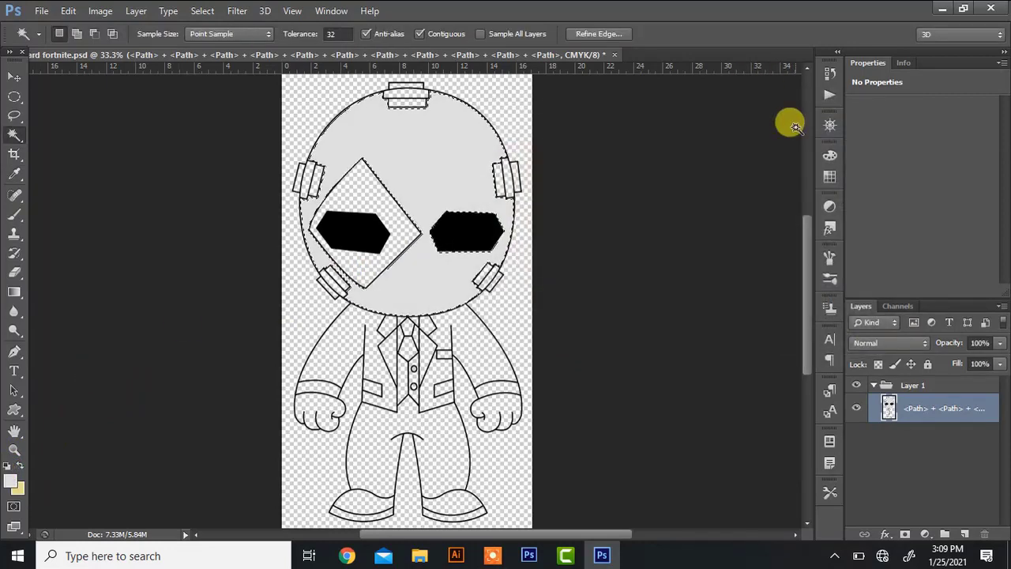
Step: Fill both jacket sides with their sleeves, and the trousers, with the same light grey as the head
click(480, 356)
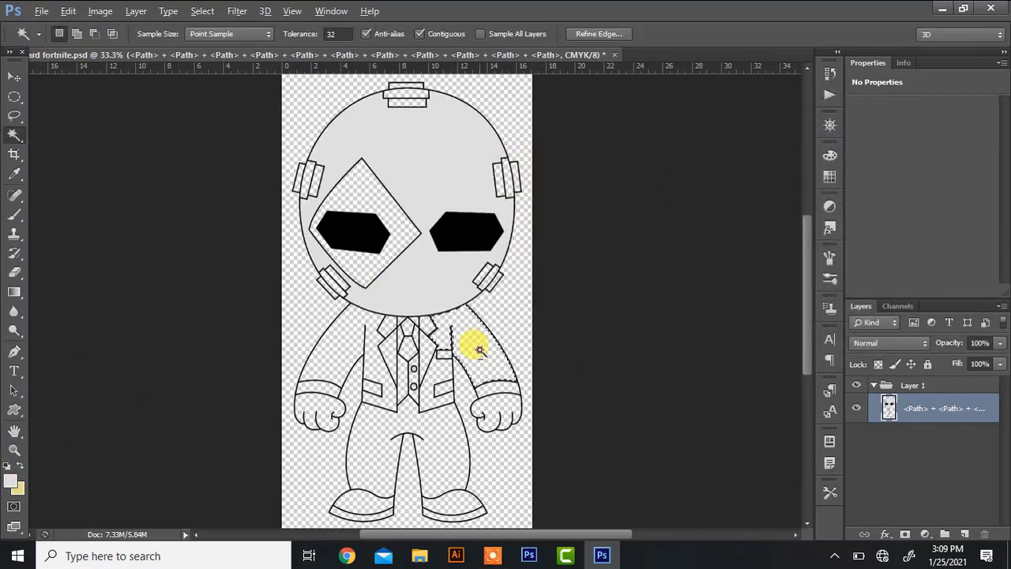
key(alt+BackSpace)
click(367, 342)
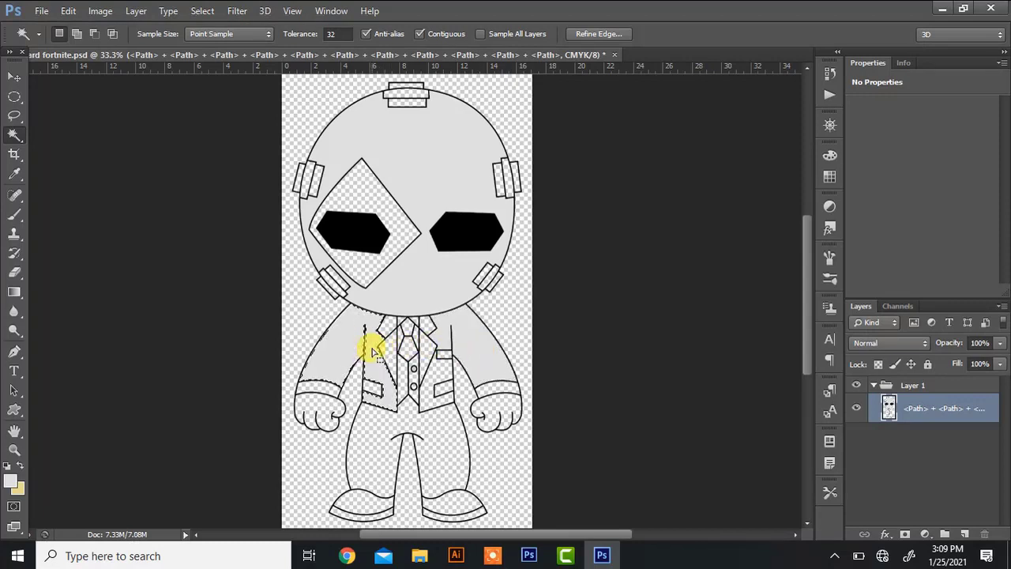
key(alt+BackSpace)
click(387, 451)
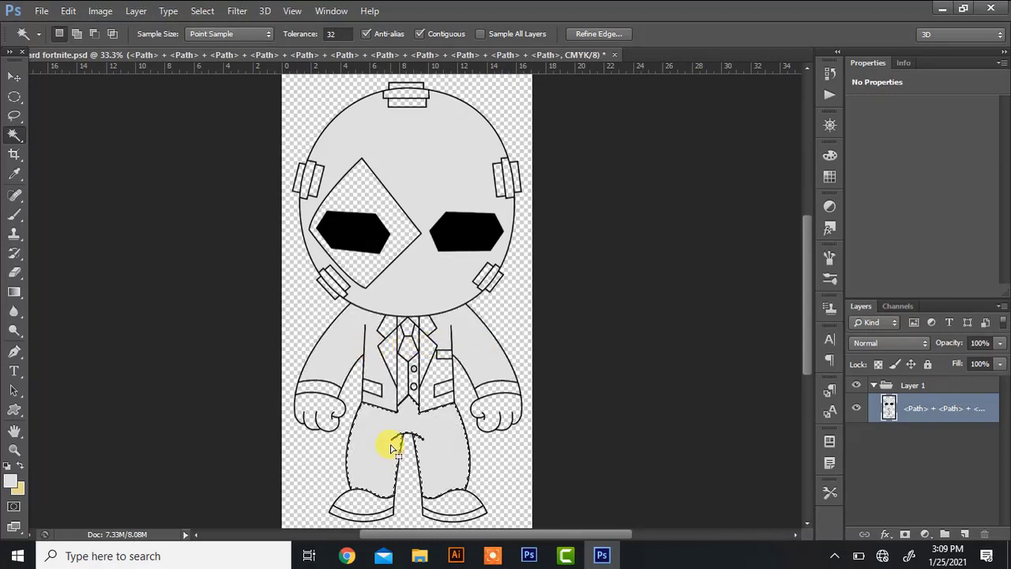
key(alt+BackSpace)
Step: Fill the jacket pockets and the buttoned waistcoat panels below the tie with the same light grey
click(375, 390)
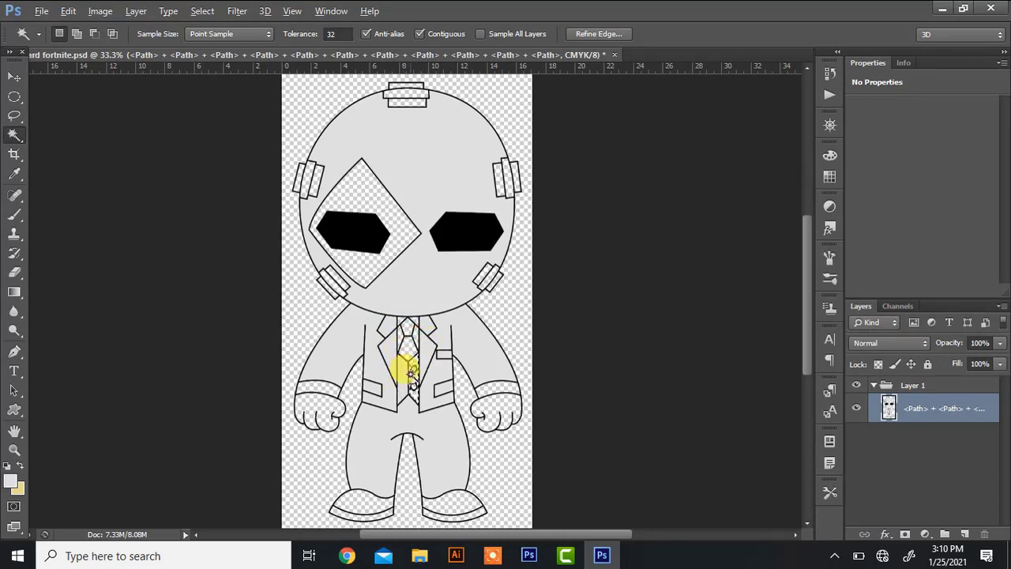
scroll(412, 378, up, 3)
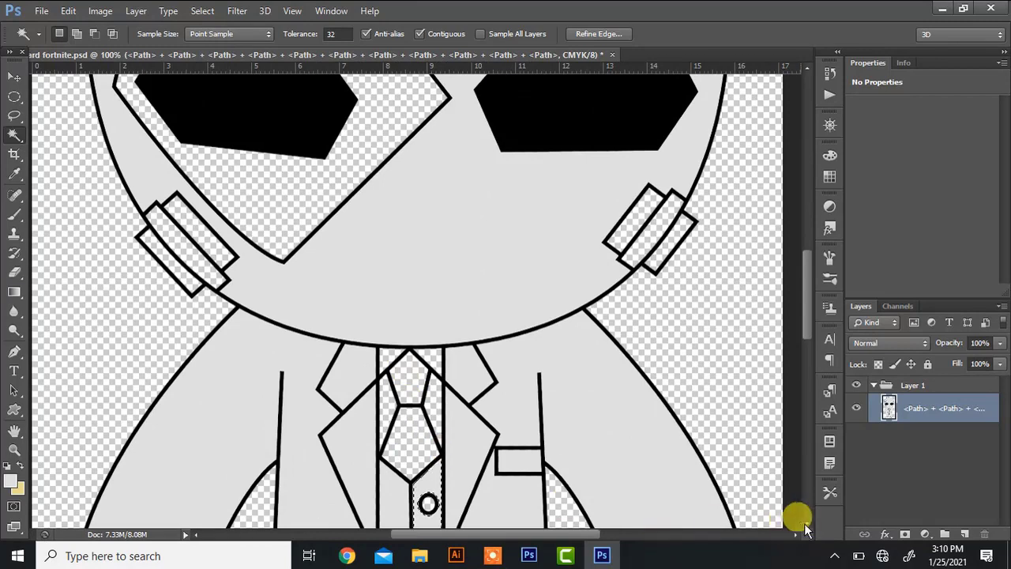
click(806, 521)
scroll(806, 489, down, 3)
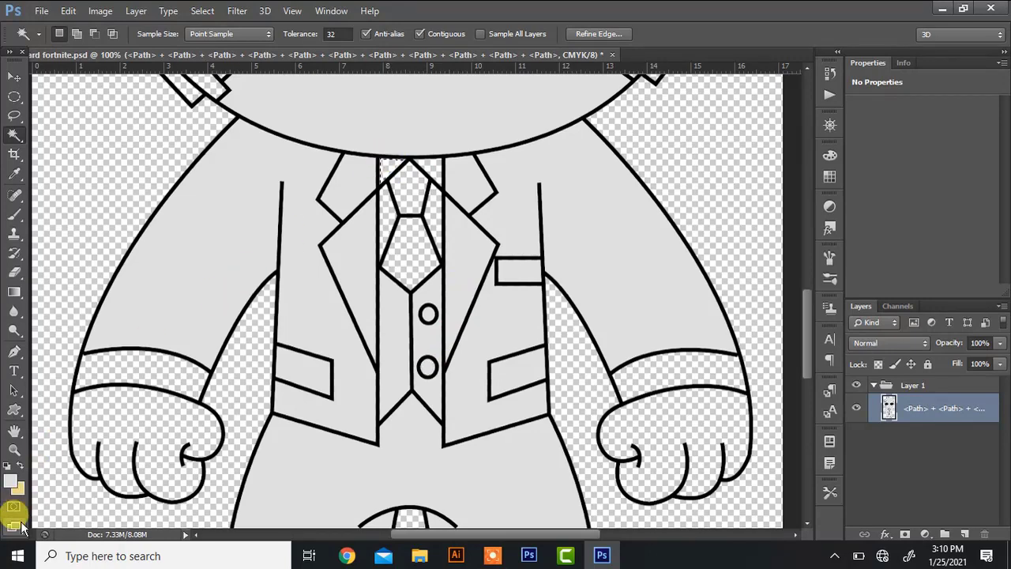
Step: Set the foreground colour to white #ffffff and fill the shirt areas around the tie with it
click(11, 478)
drag(502, 161, 489, 139)
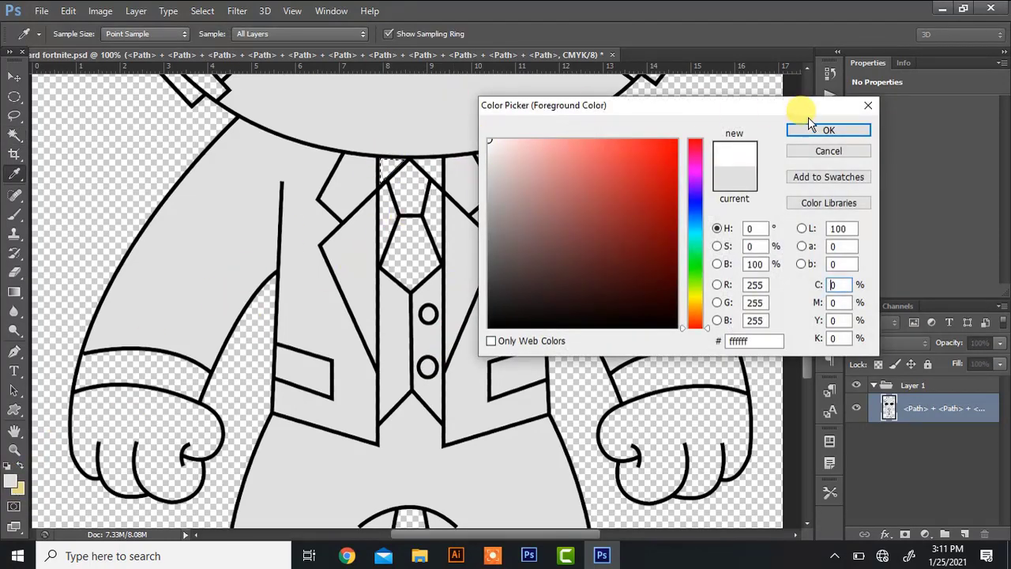
click(814, 132)
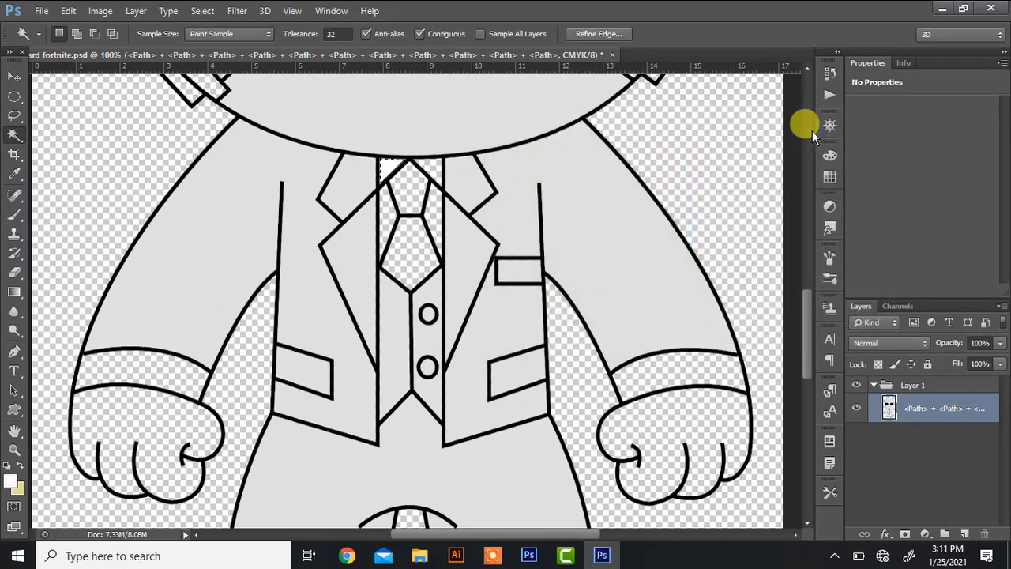
click(432, 170)
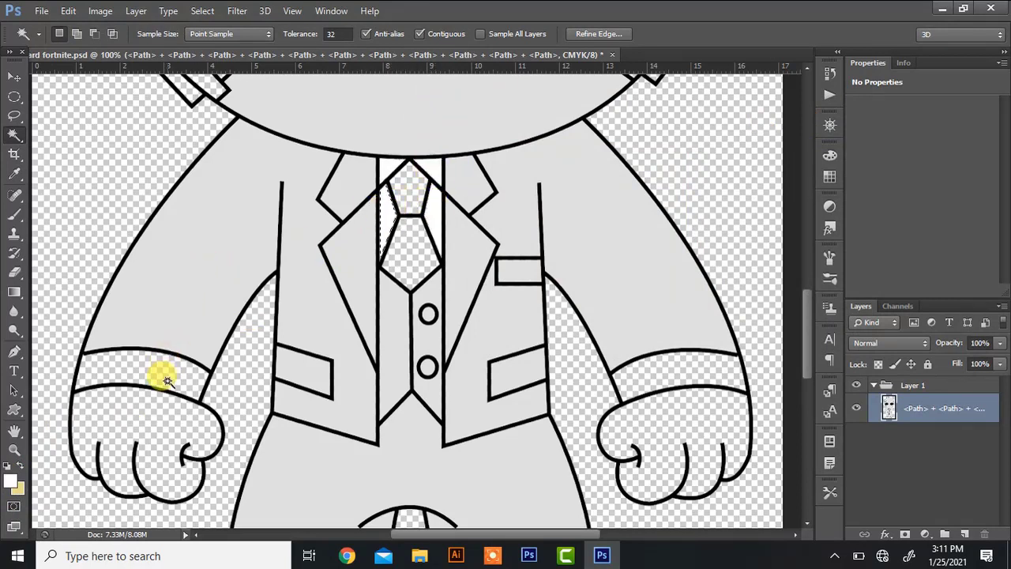
Step: Fill the cuffs on both sleeves with white
key(alt+BackSpace)
click(655, 368)
key(alt+BackSpace)
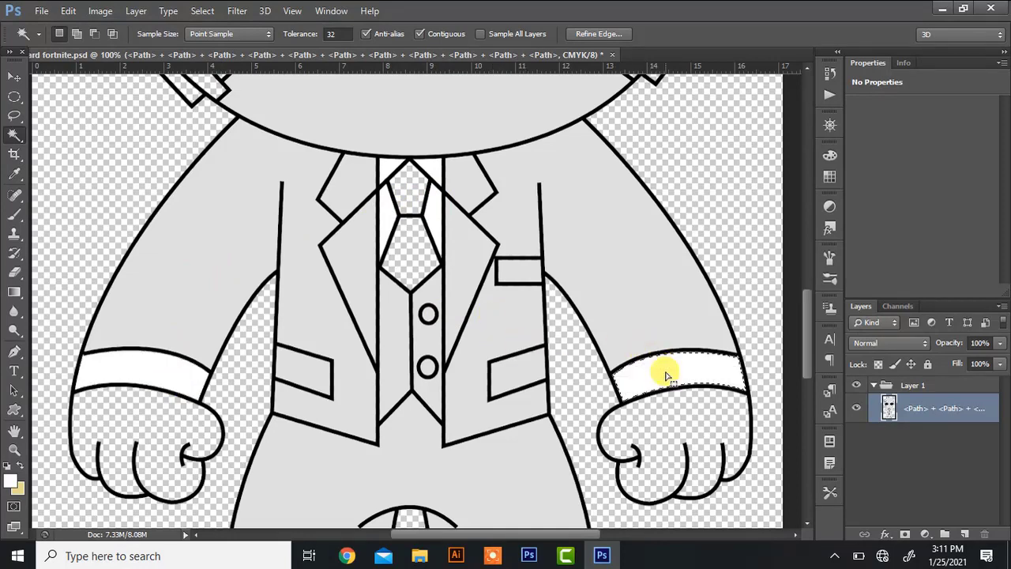
Step: Fill the middle bands of the lower-left and lower-right head clamps with white
scroll(806, 71, up, 5)
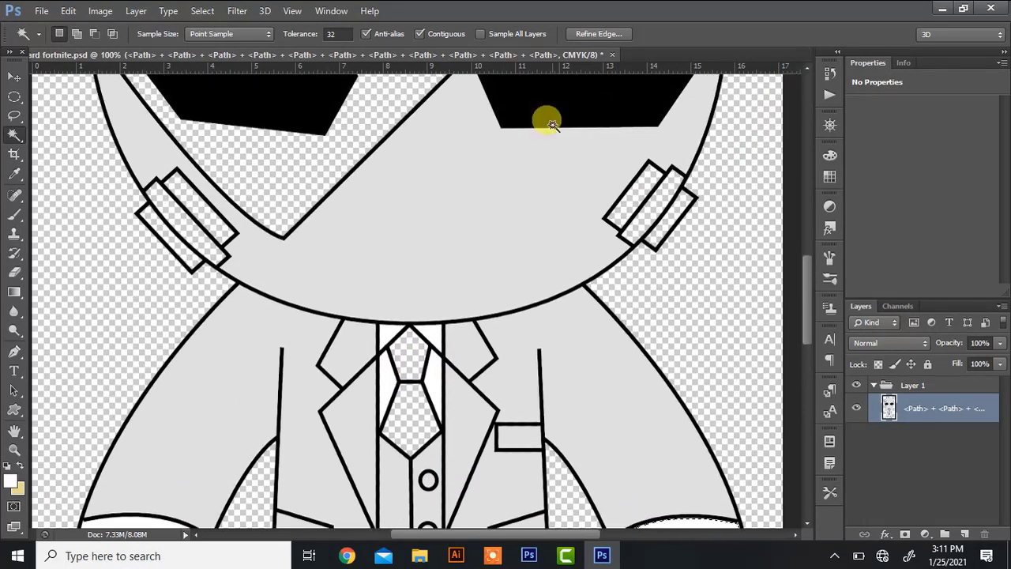
click(196, 227)
key(alt+BackSpace)
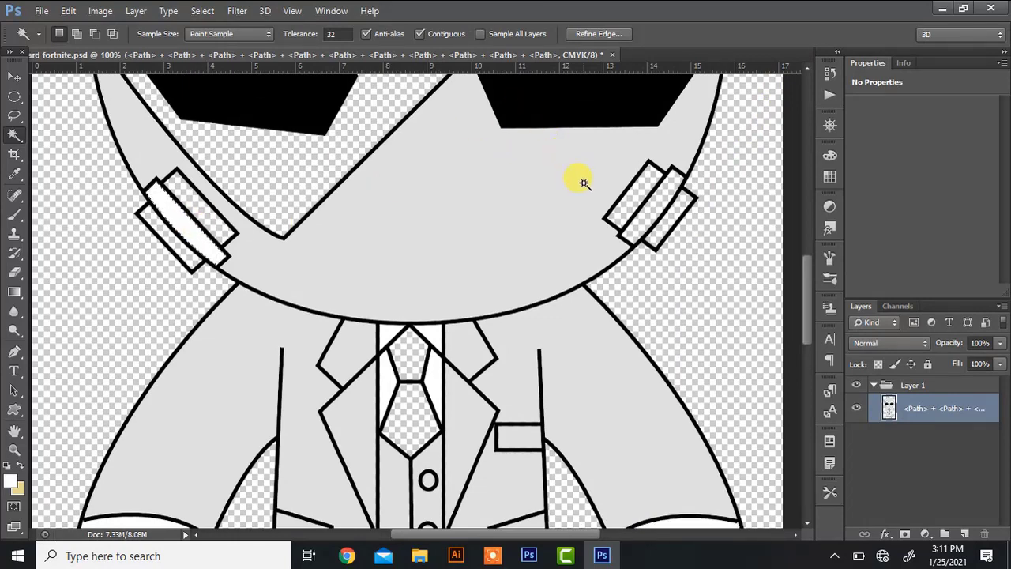
click(672, 204)
key(ctrl+d)
click(668, 204)
key(alt+BackSpace)
Step: Fill the middle bands of the upper-right, top and upper-left head clamps with white
click(812, 71)
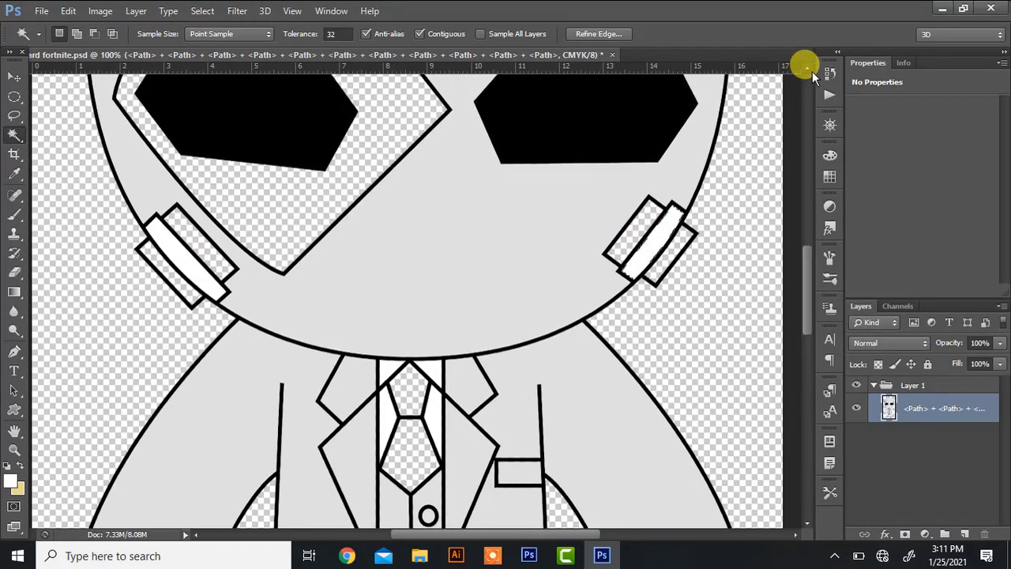
drag(812, 71, 807, 207)
key(alt+BackSpace)
click(420, 93)
key(alt+BackSpace)
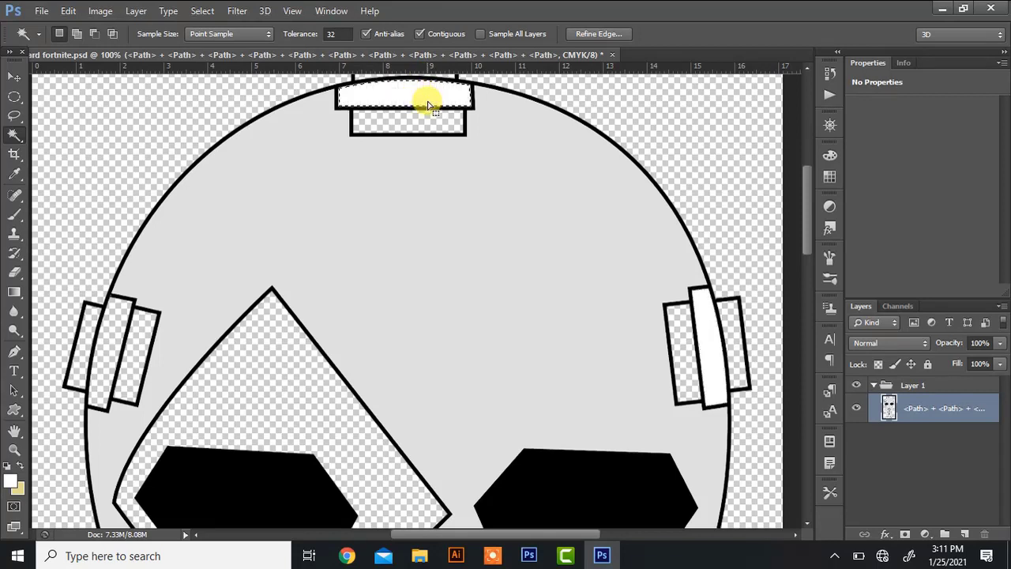
key(alt+BackSpace)
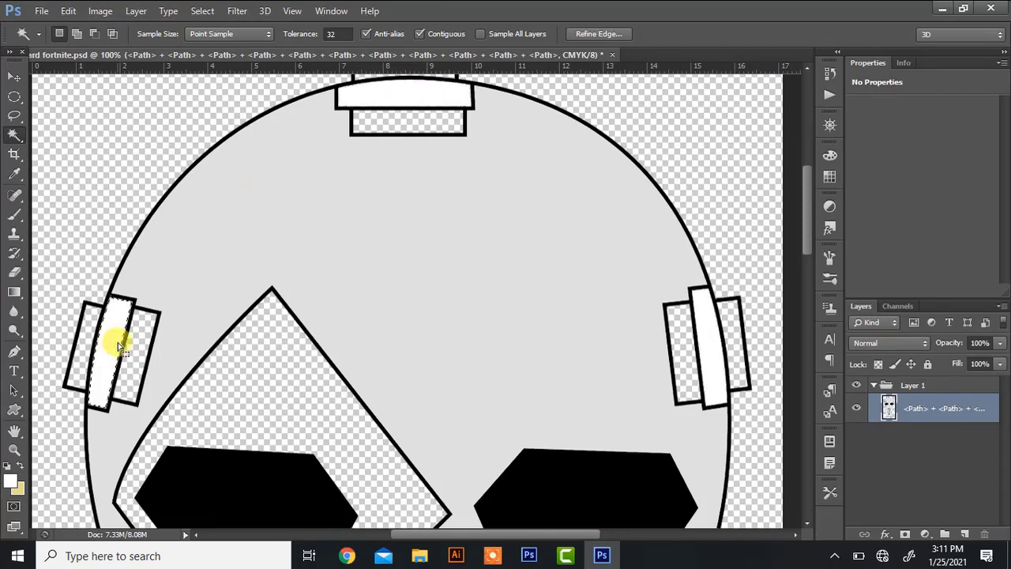
Step: Set the foreground colour to dark grey #2c2b2b and fill the inner block of the top head clamp with it
click(388, 119)
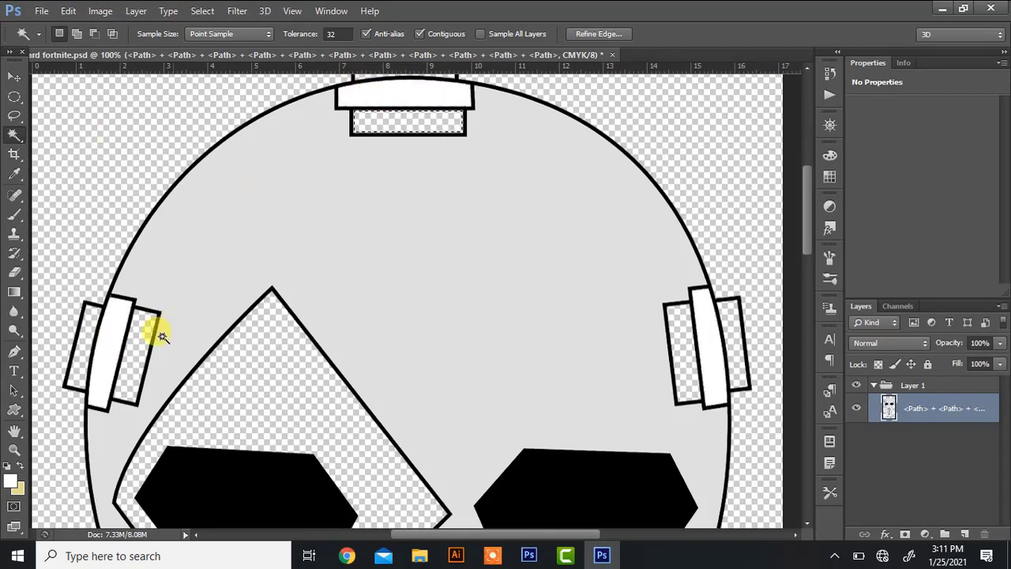
click(11, 481)
click(493, 267)
drag(493, 267, 490, 295)
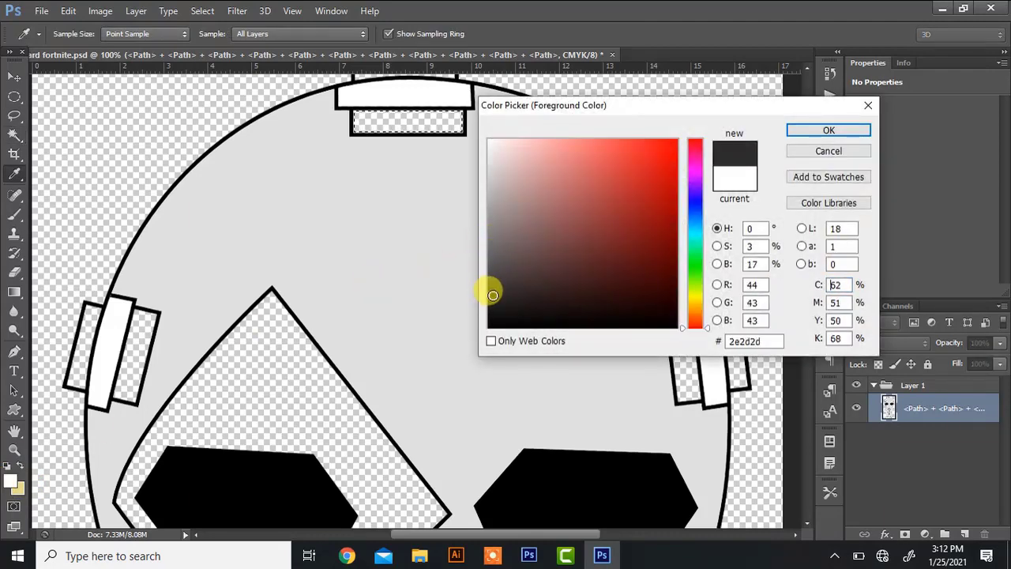
click(828, 130)
key(alt+BackSpace)
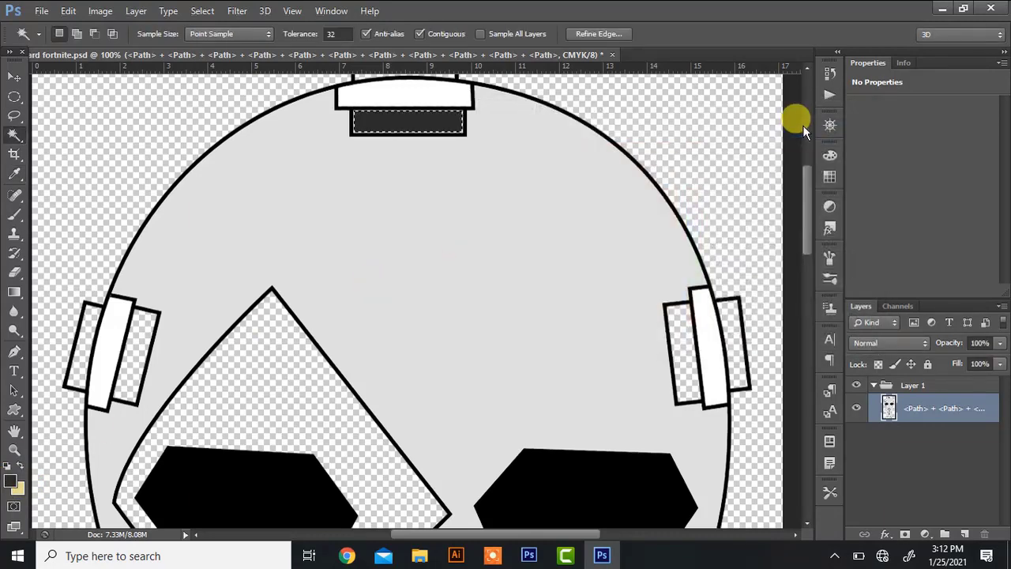
Step: Fill the outer and inner blocks of the upper-right head clamp with the dark grey
click(723, 324)
key(alt+BackSpace)
click(675, 316)
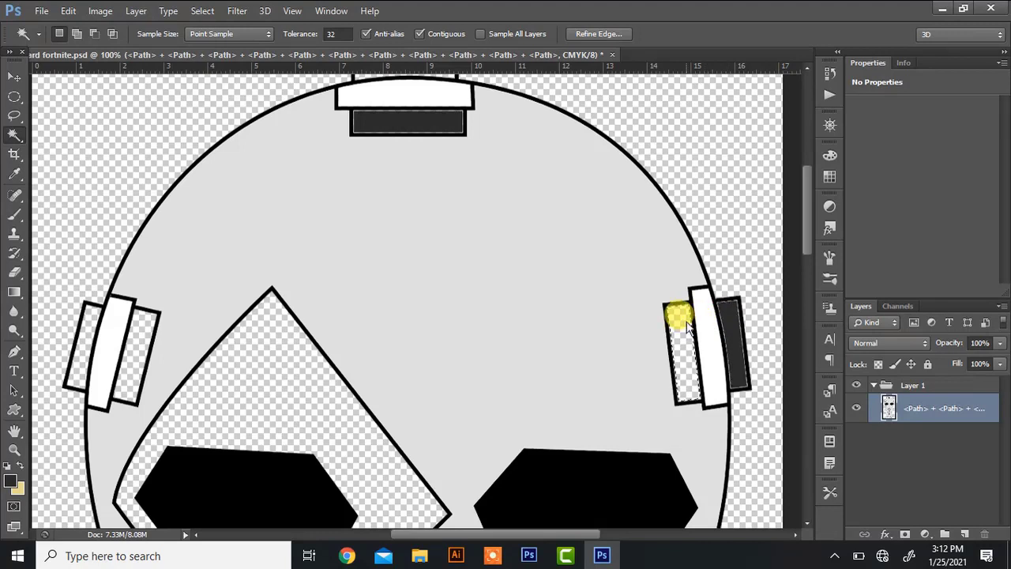
key(alt+BackSpace)
Step: Fill the top head clamp's outer block and both blocks of the upper-left clamp with dark grey
click(807, 68)
click(809, 68)
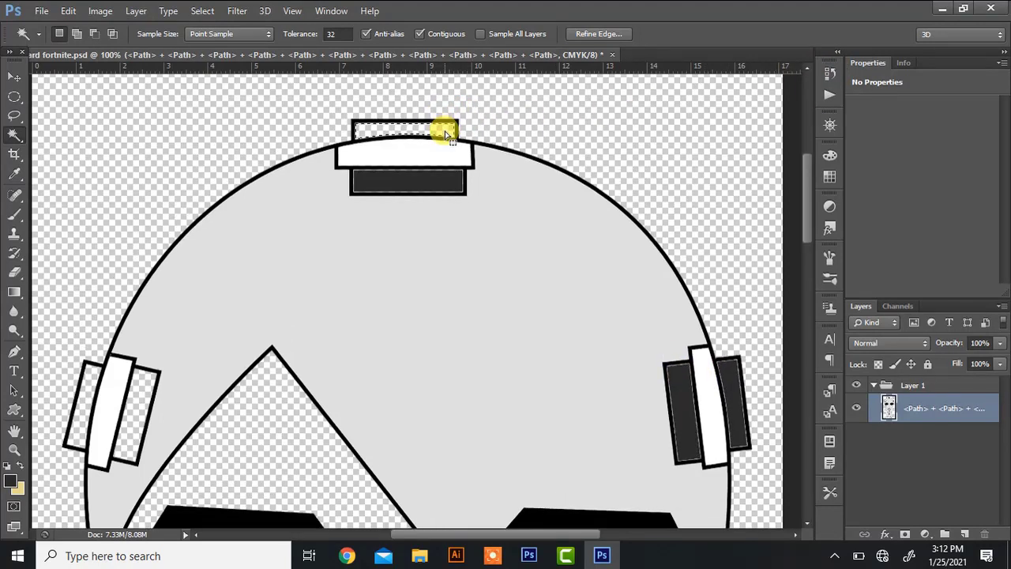
key(alt+BackSpace)
key(alt+BackSpace)
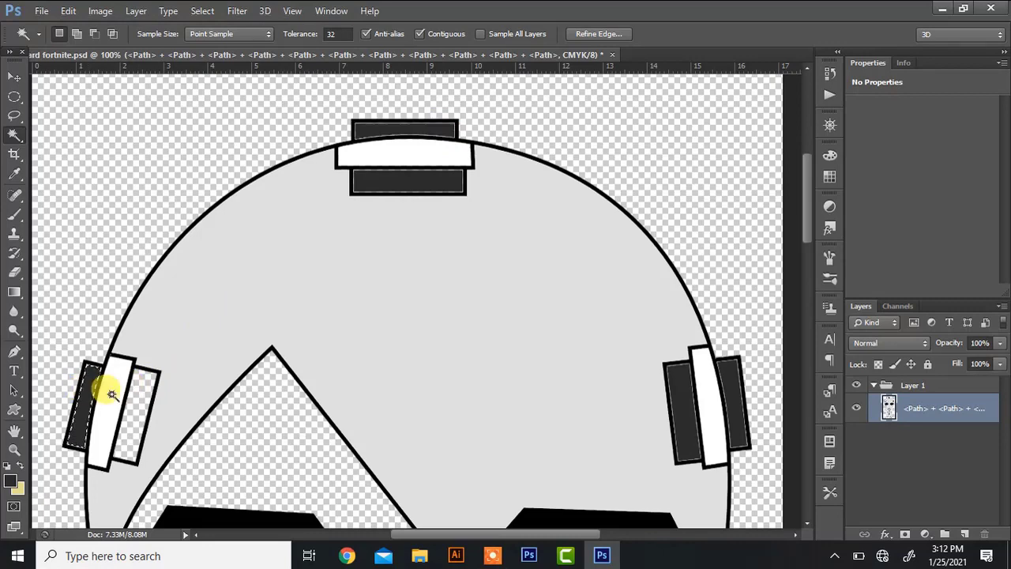
click(136, 394)
key(alt+BackSpace)
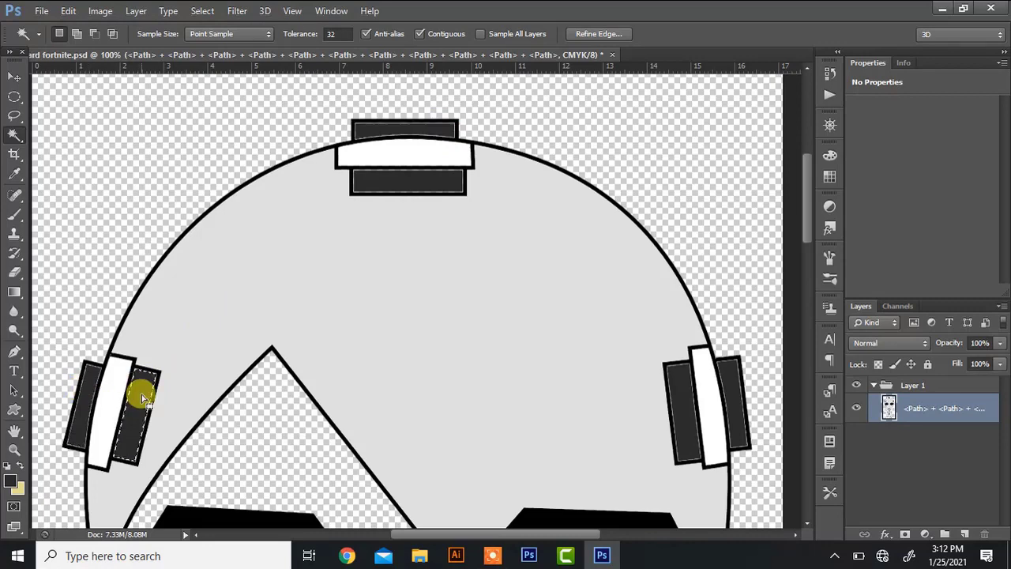
Step: Fill the outer and inner blocks of the lower-right head clamp with dark grey
click(806, 521)
click(807, 522)
click(807, 521)
click(807, 522)
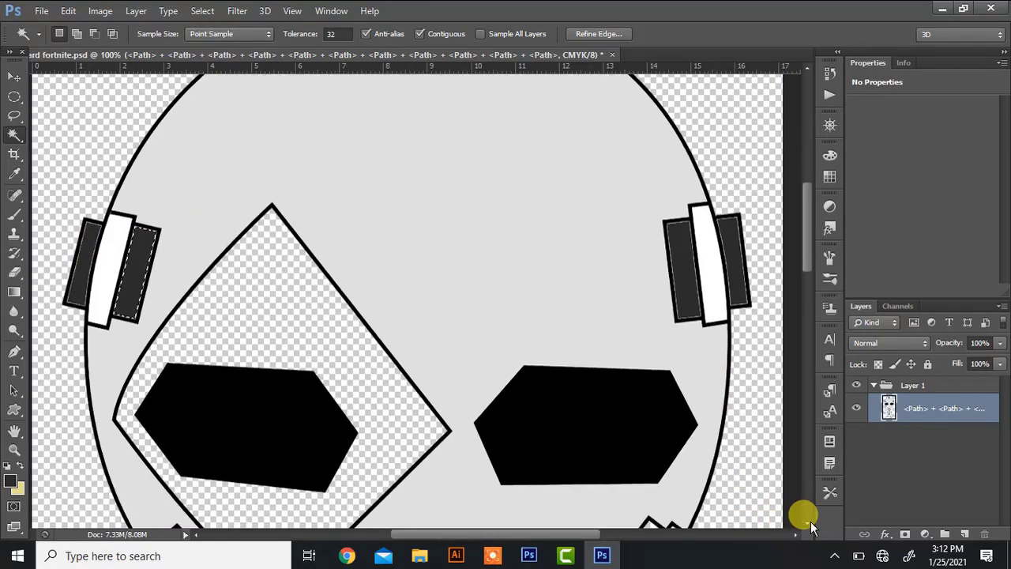
click(809, 521)
click(809, 522)
click(809, 522)
click(809, 522)
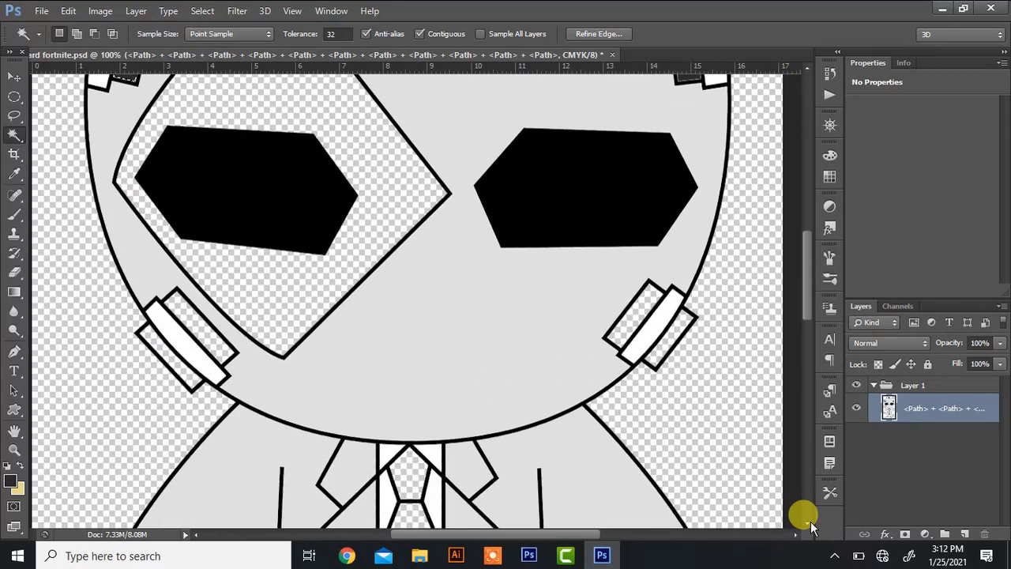
click(809, 522)
click(680, 304)
key(alt+BackSpace)
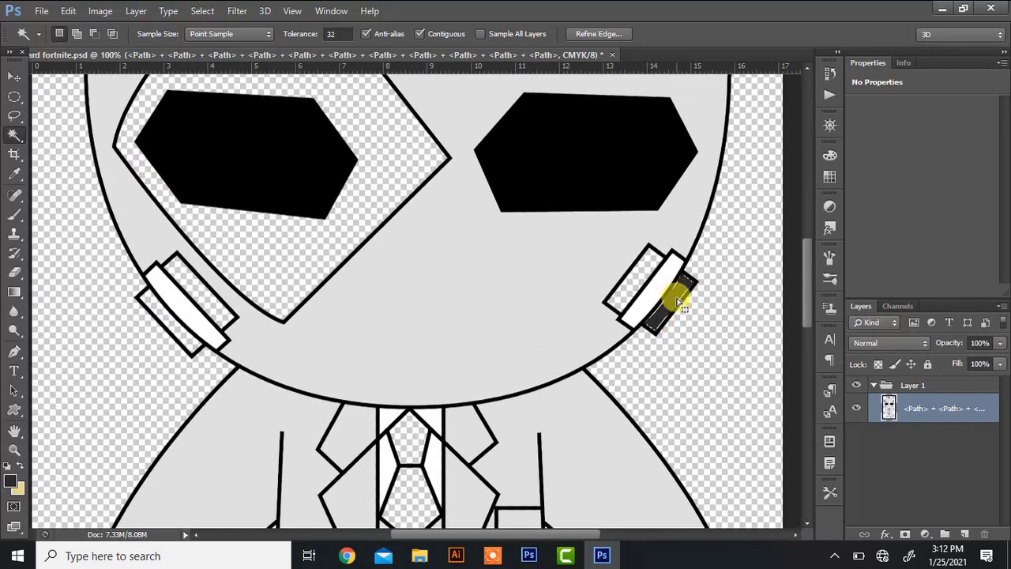
click(637, 286)
key(alt+BackSpace)
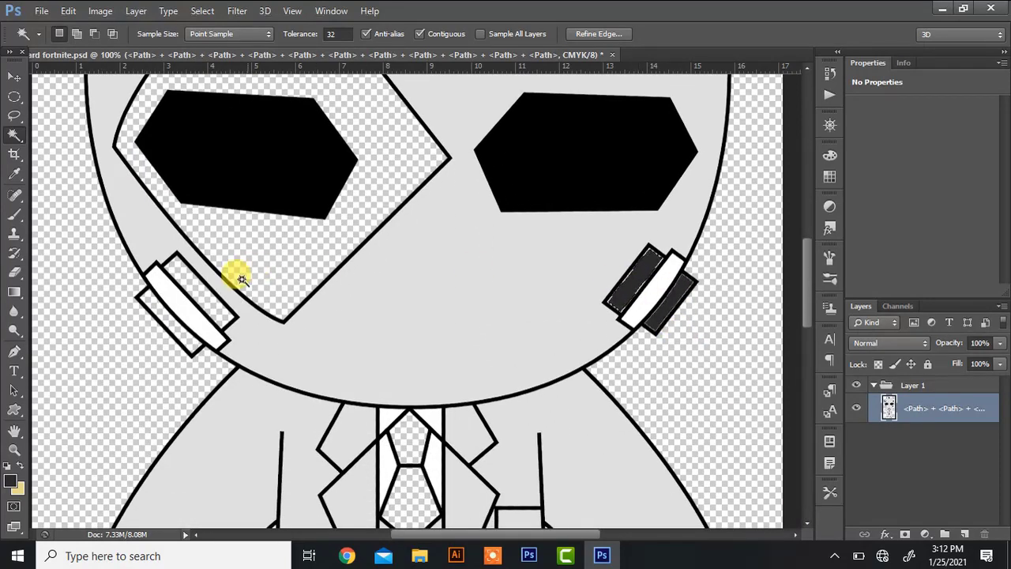
Step: Fill the inner and outer blocks of the lower-left head clamp with dark grey
click(198, 294)
key(alt+BackSpace)
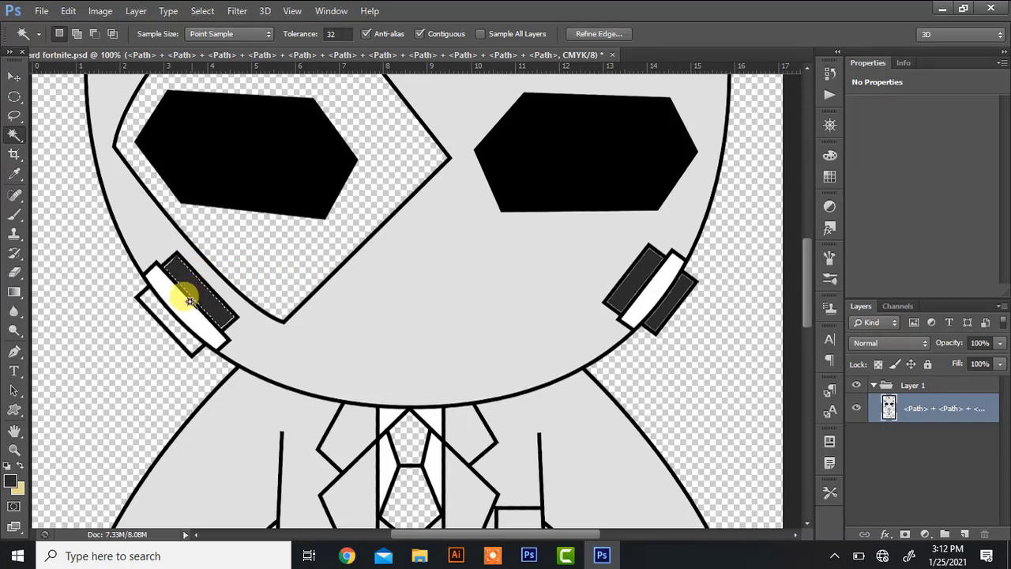
click(175, 330)
key(alt+BackSpace)
Step: Fill the tie's knot and the tie body below it with dark grey
click(416, 421)
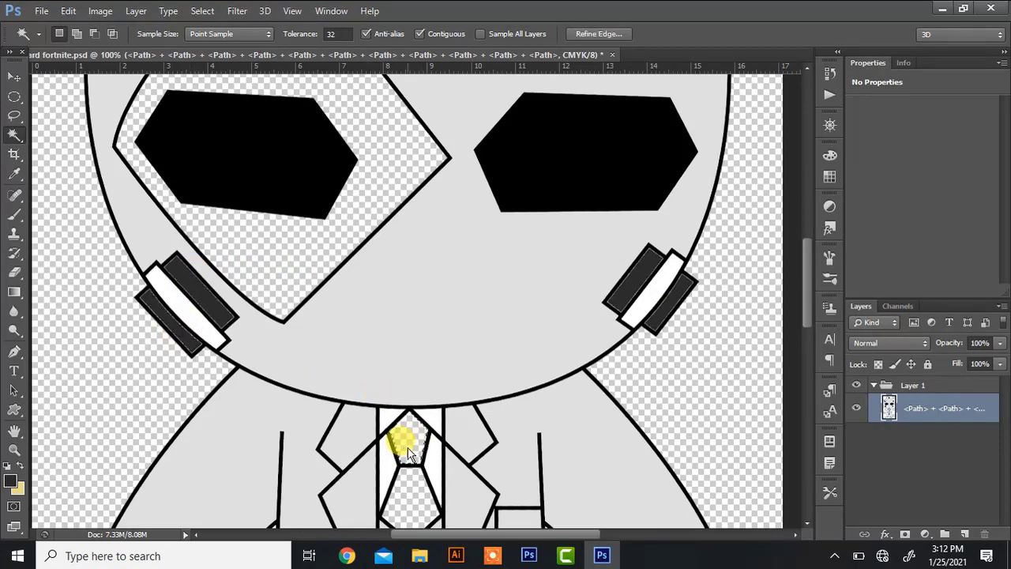
key(alt+BackSpace)
scroll(811, 525, down, 1)
scroll(812, 526, down, 2)
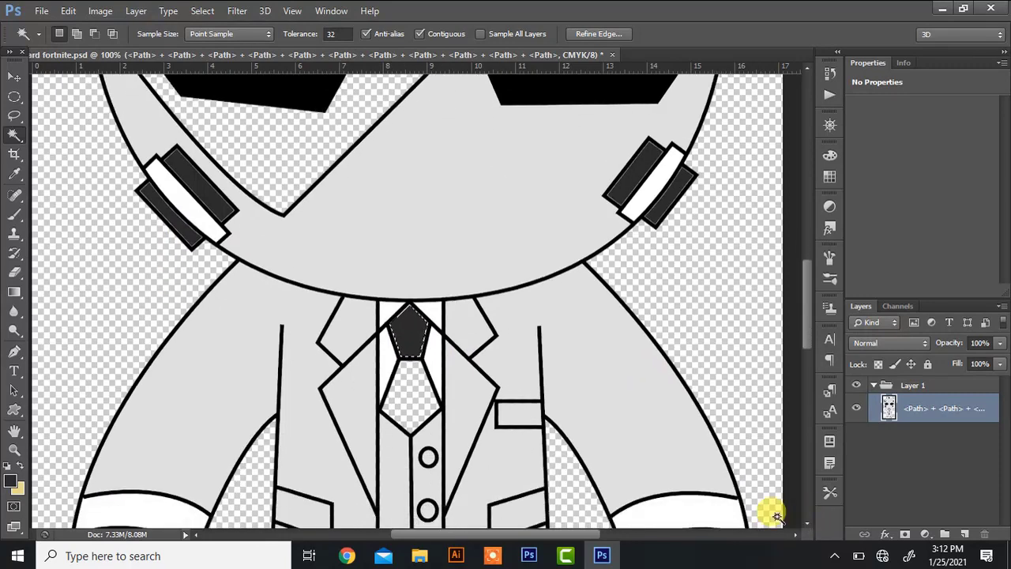
click(417, 405)
key(alt+BackSpace)
Step: Fill both of the character's hands with dark grey
scroll(801, 458, down, 4)
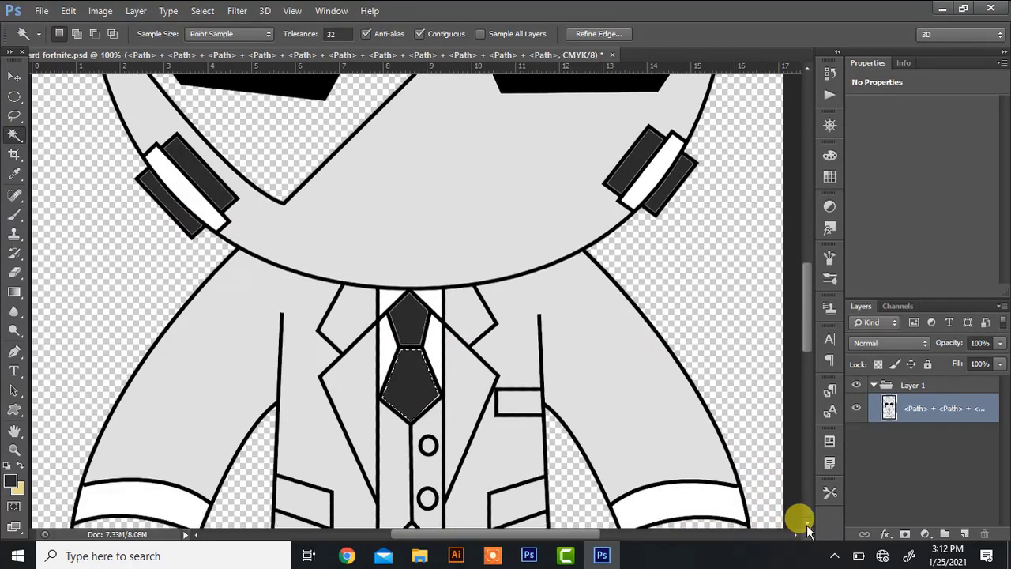
click(688, 432)
key(alt+BackSpace)
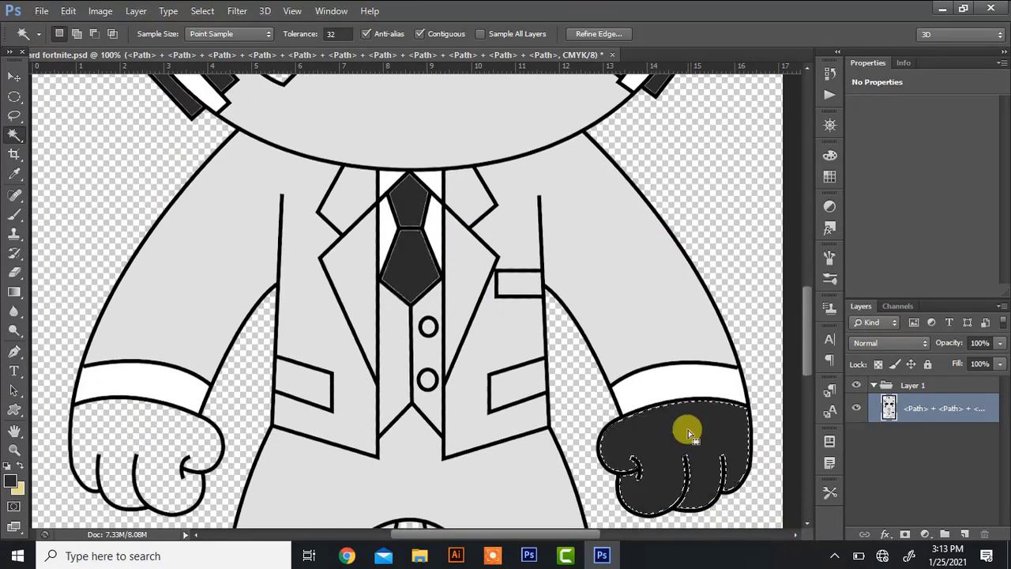
click(162, 459)
key(alt+BackSpace)
Step: Clear the selection around the hand, and fill the sole and upper of the right-hand shoe with dark grey
scroll(799, 520, down, 7)
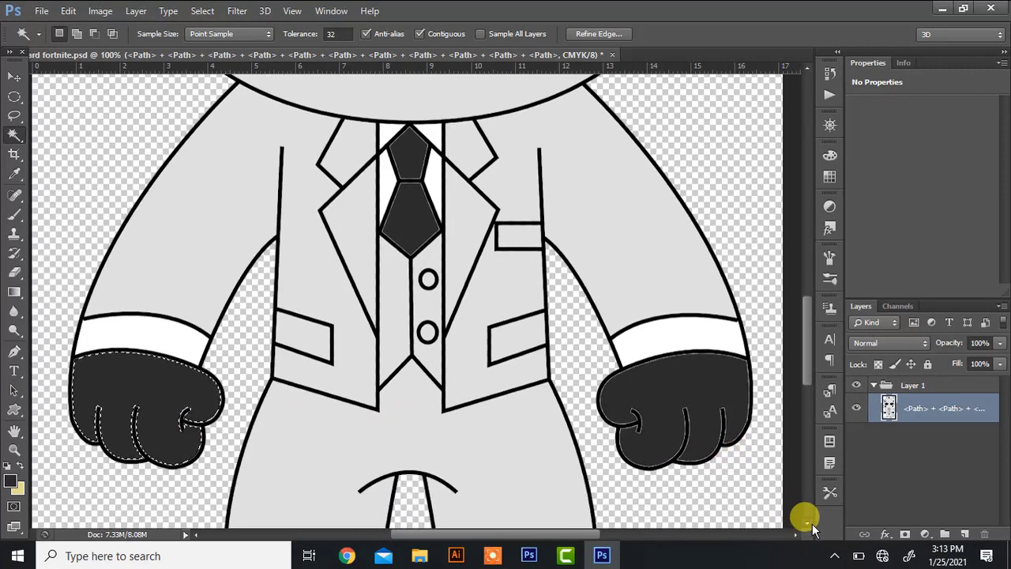
key(ctrl+d)
scroll(801, 517, down, 2)
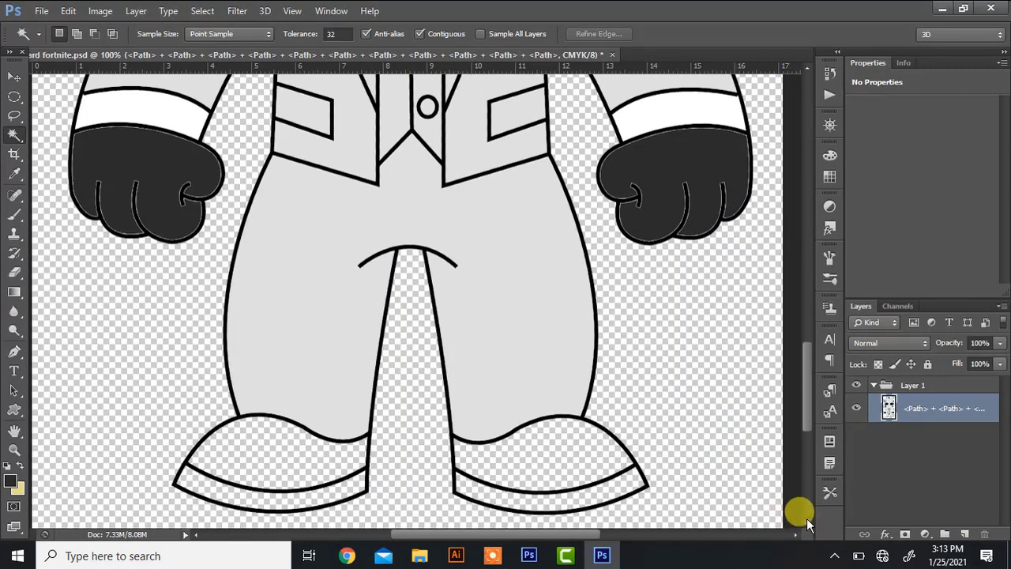
key(alt+BackSpace)
click(590, 437)
key(alt+BackSpace)
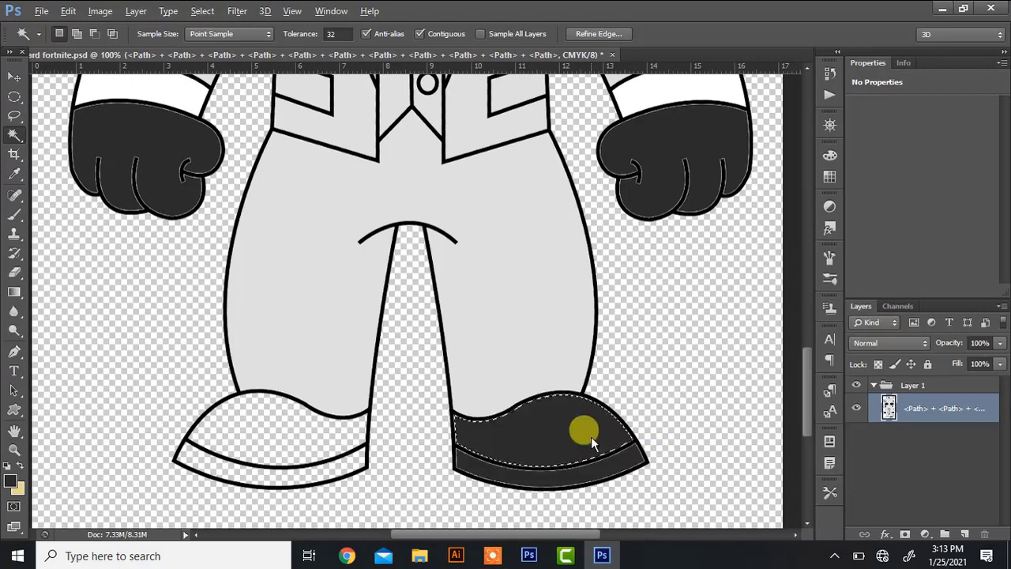
Step: Fill the upper and sole of the left-hand shoe with dark grey and deselect
click(296, 425)
key(alt+BackSpace)
click(289, 468)
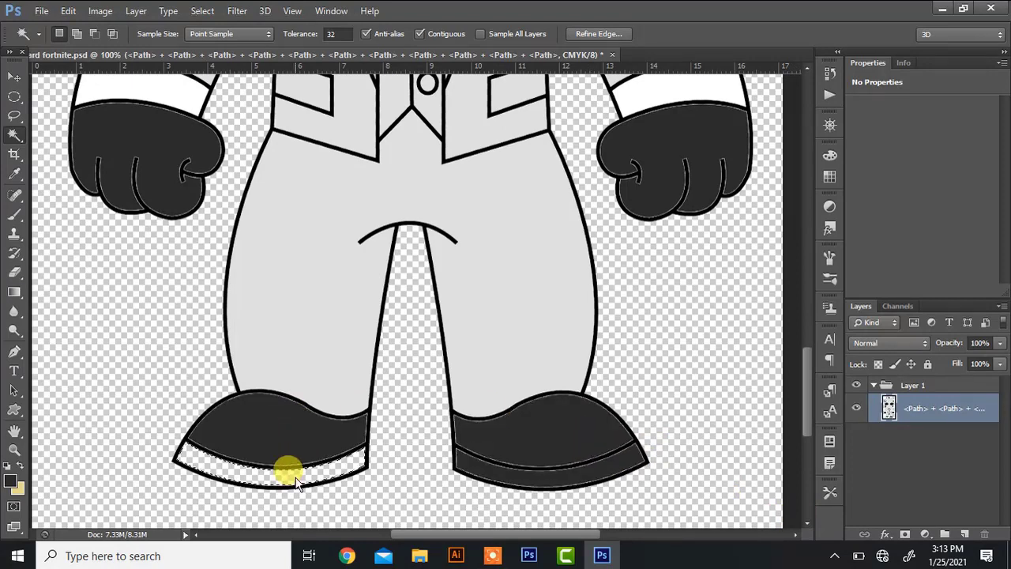
key(alt+BackSpace)
key(ctrl+d)
scroll(295, 475, down, 3)
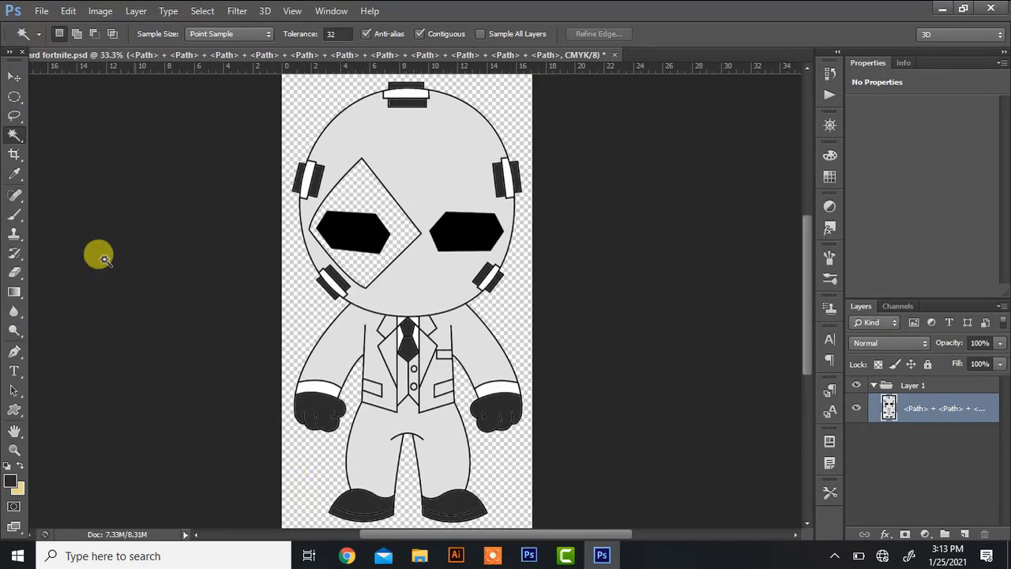
Step: Set the foreground colour to bright red, fill the diamond around the left eye with it, and deselect
click(14, 77)
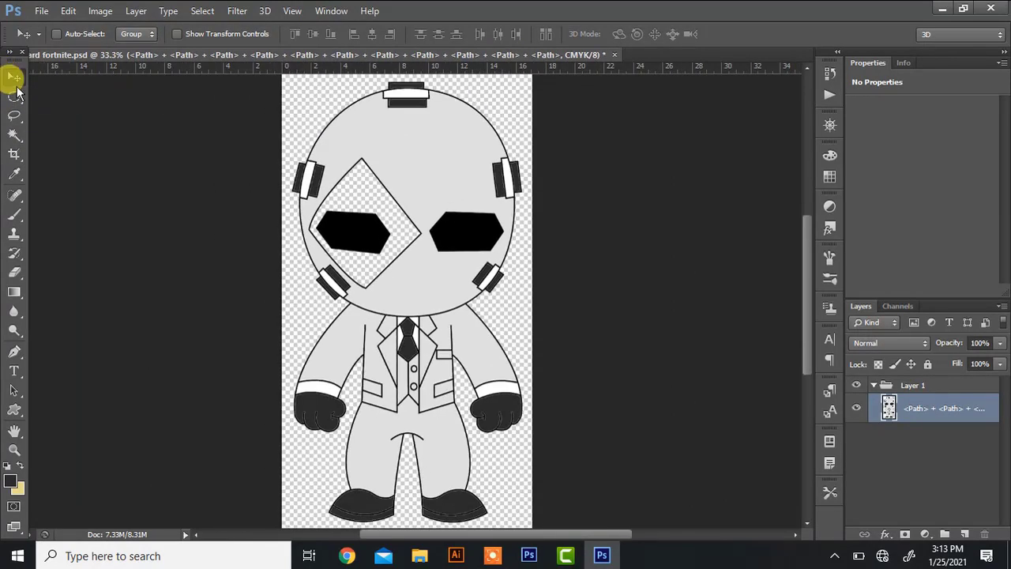
click(15, 133)
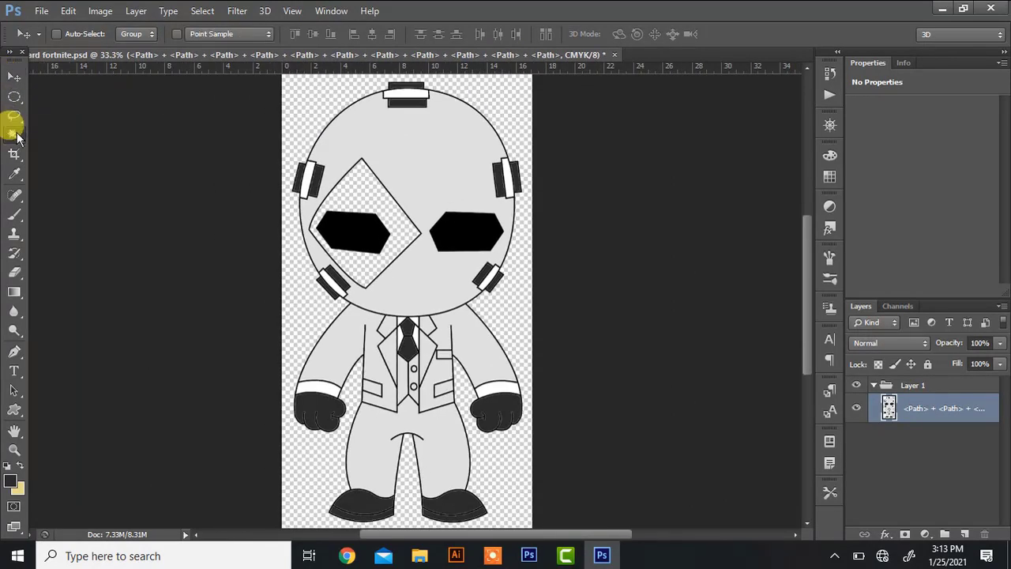
click(361, 185)
click(11, 477)
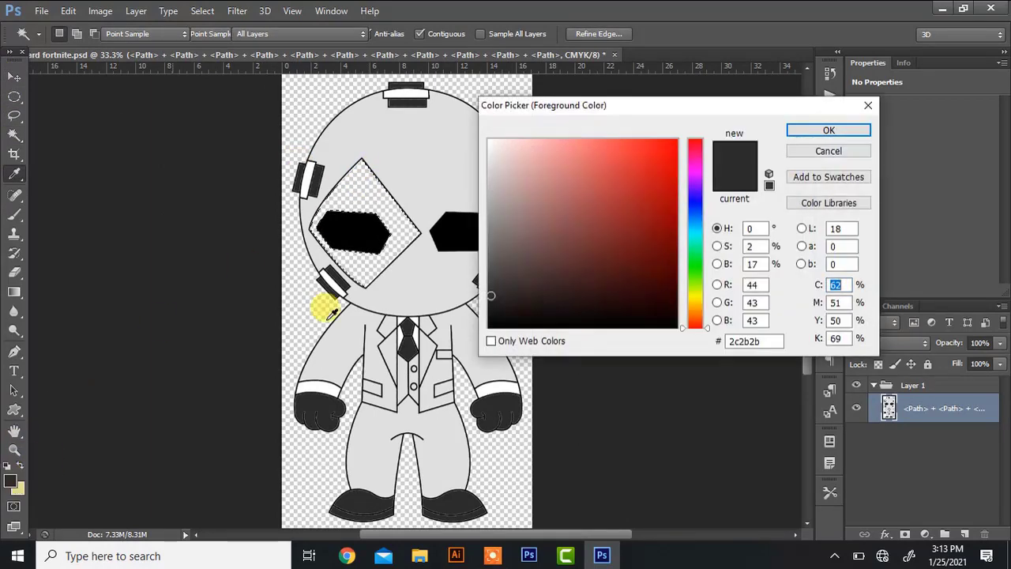
drag(671, 143, 706, 131)
click(794, 128)
key(alt+BackSpace)
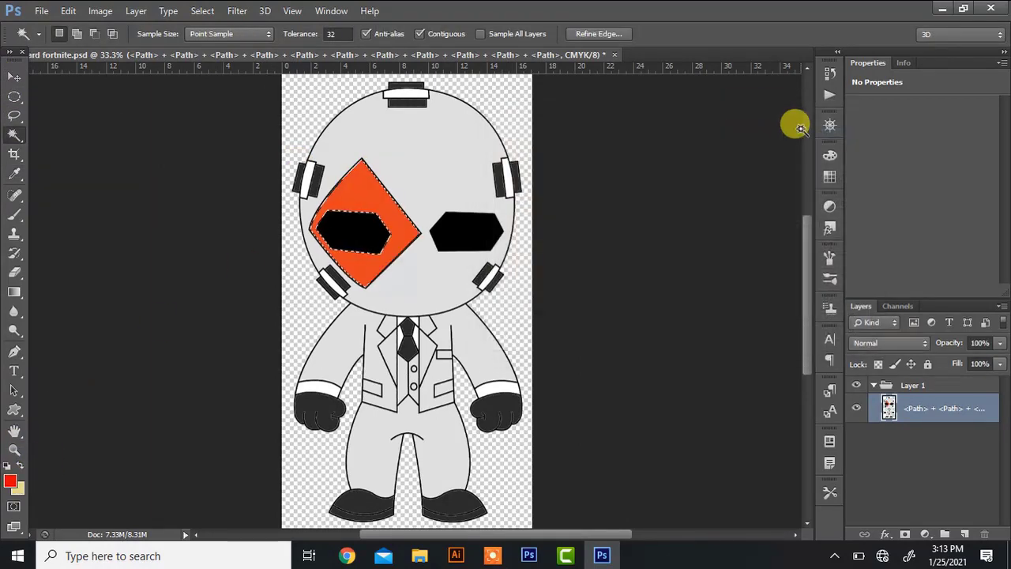
key(ctrl+d)
Step: Add a 2 px black outside stroke and an inner shadow of size 46 px to the character layer
click(14, 77)
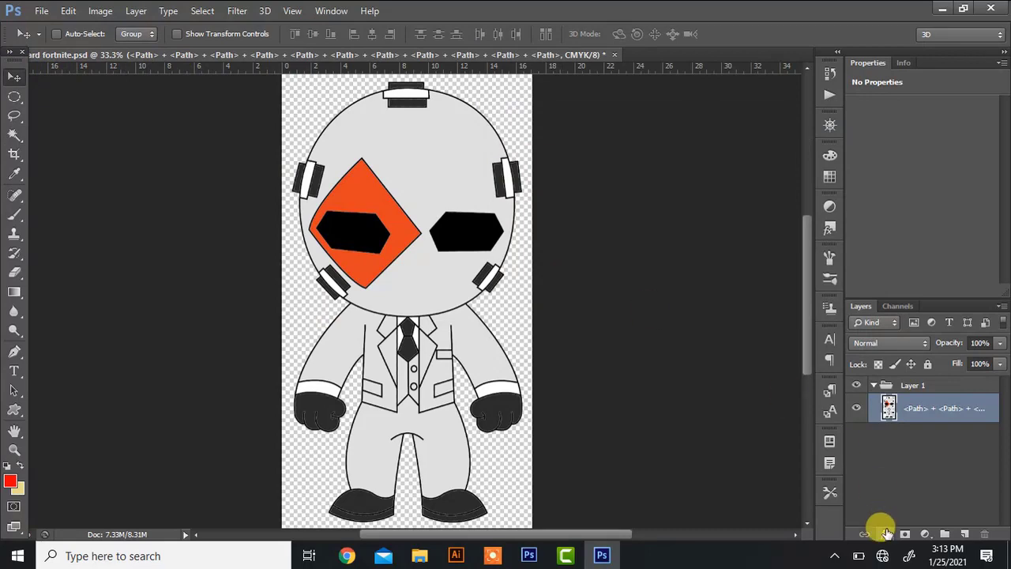
click(886, 534)
click(932, 387)
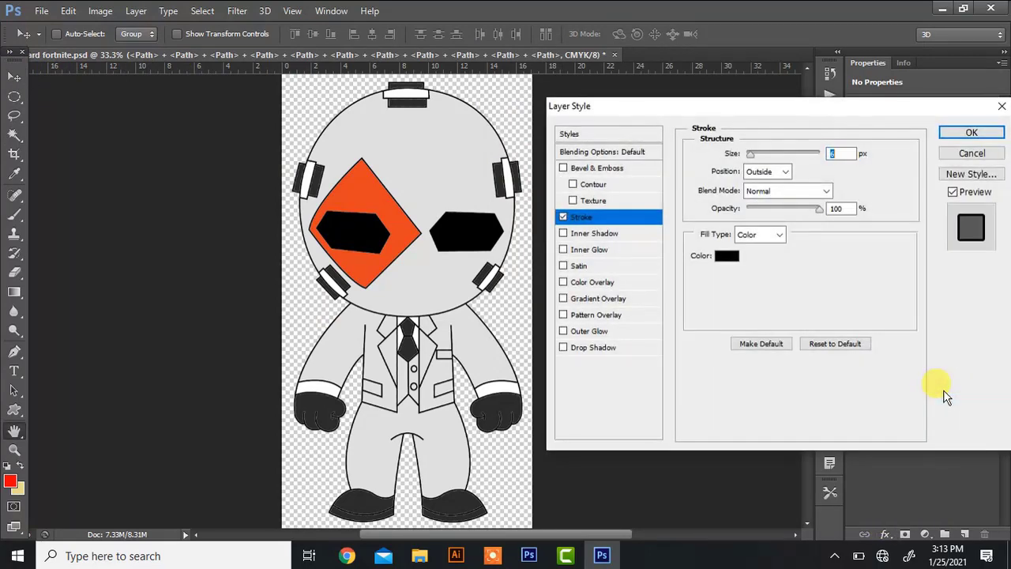
text(2)
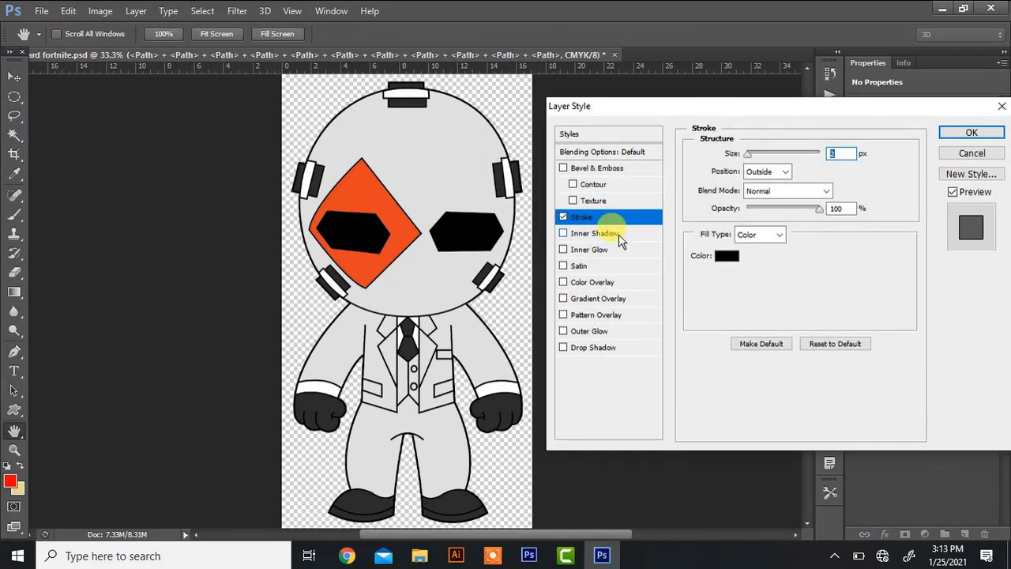
click(631, 235)
drag(755, 252, 765, 256)
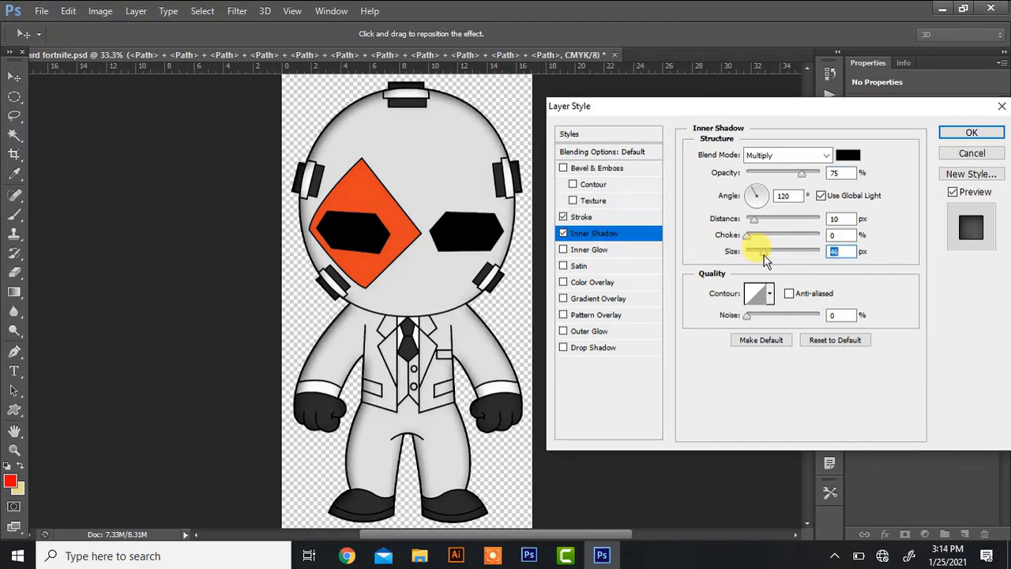
click(981, 133)
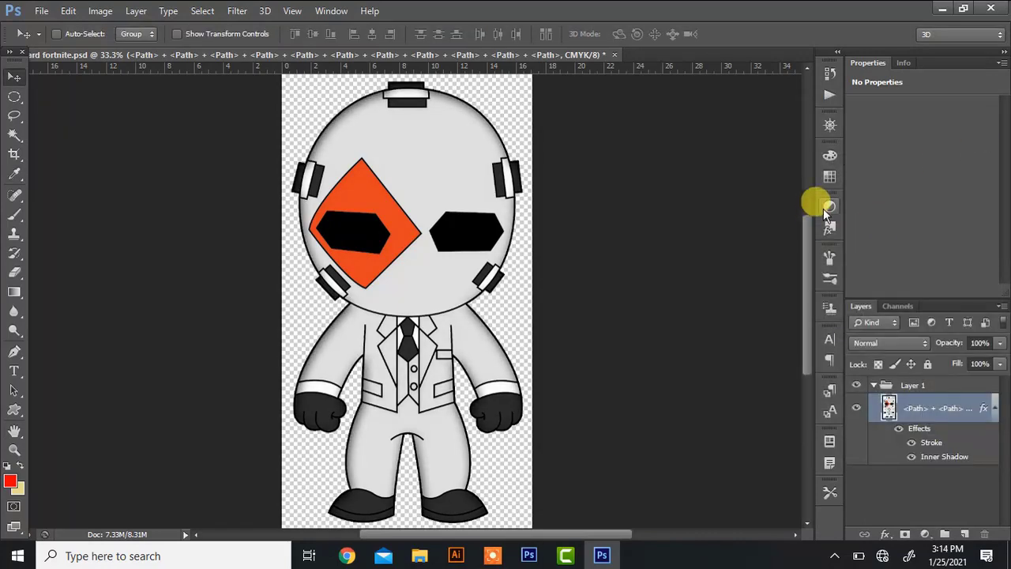
Step: Add a Curves adjustment layer above the character and move the curve's midpoint to input 46, output 51
click(828, 207)
click(736, 226)
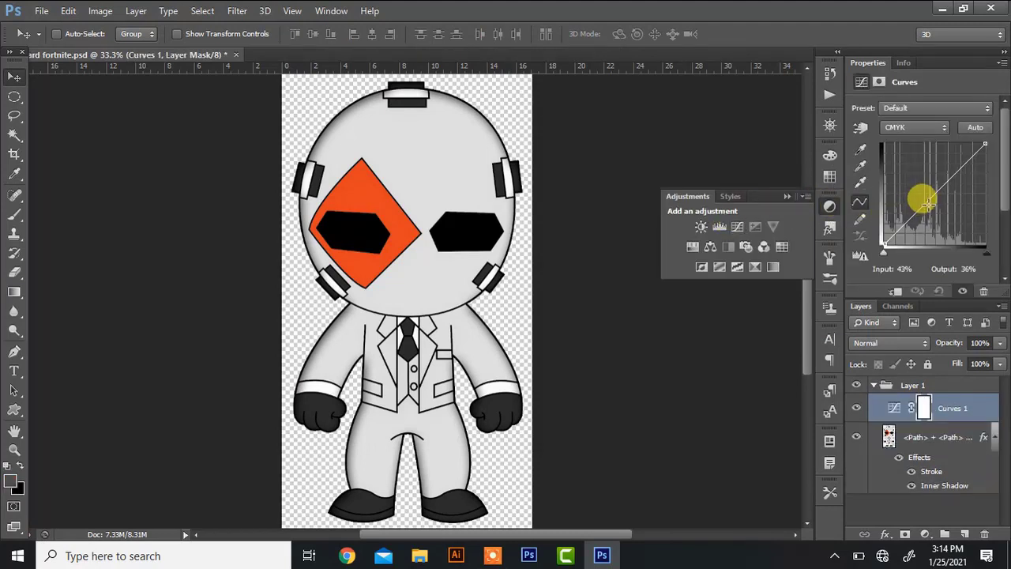
mouse_move(927, 203)
mouse_down()
mouse_move(921, 165)
mouse_move(931, 192)
mouse_up()
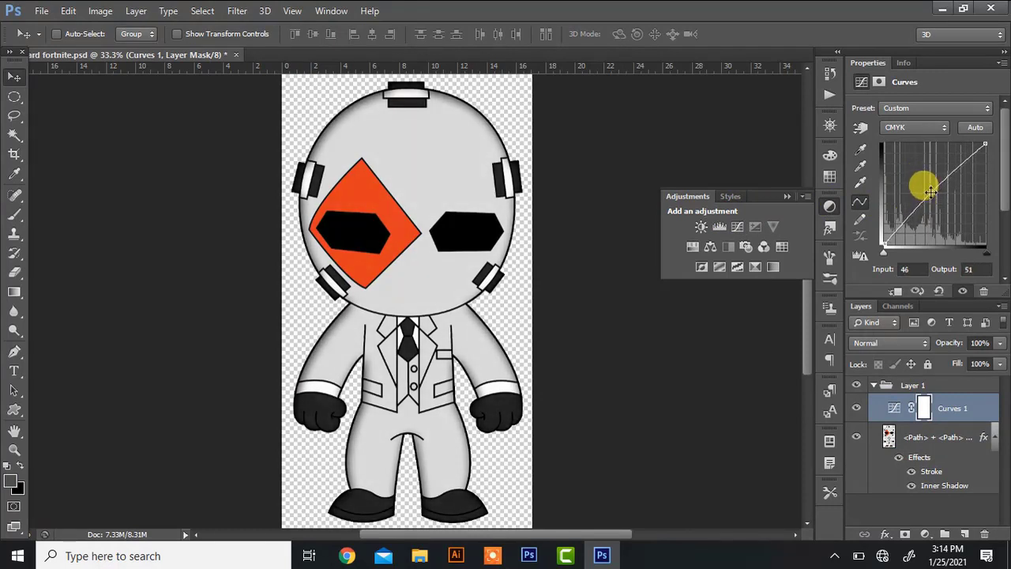
click(789, 197)
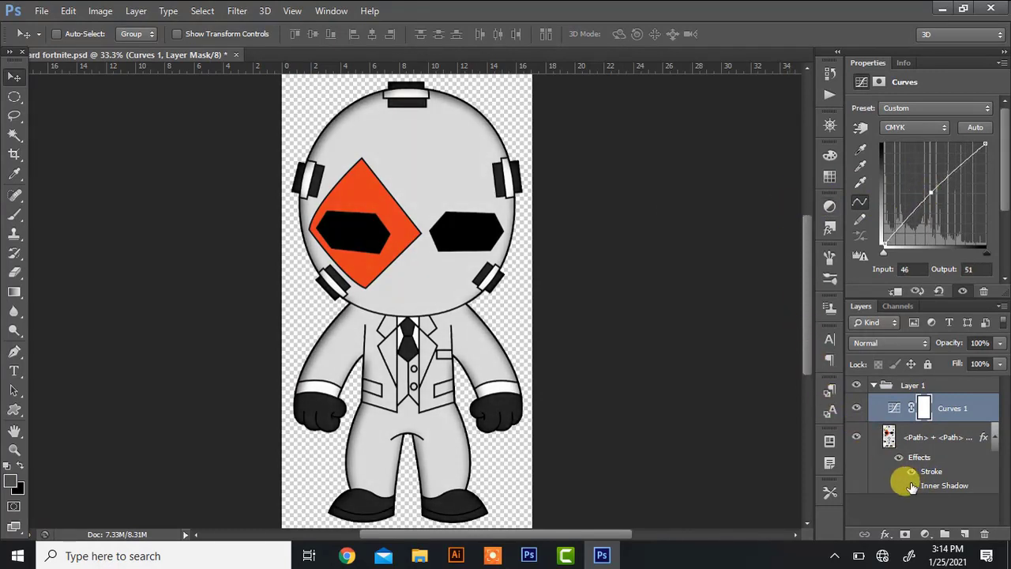
Step: Compare the character with and without the Inner Shadow effect, and leave the effect hidden
click(912, 486)
click(912, 486)
click(912, 486)
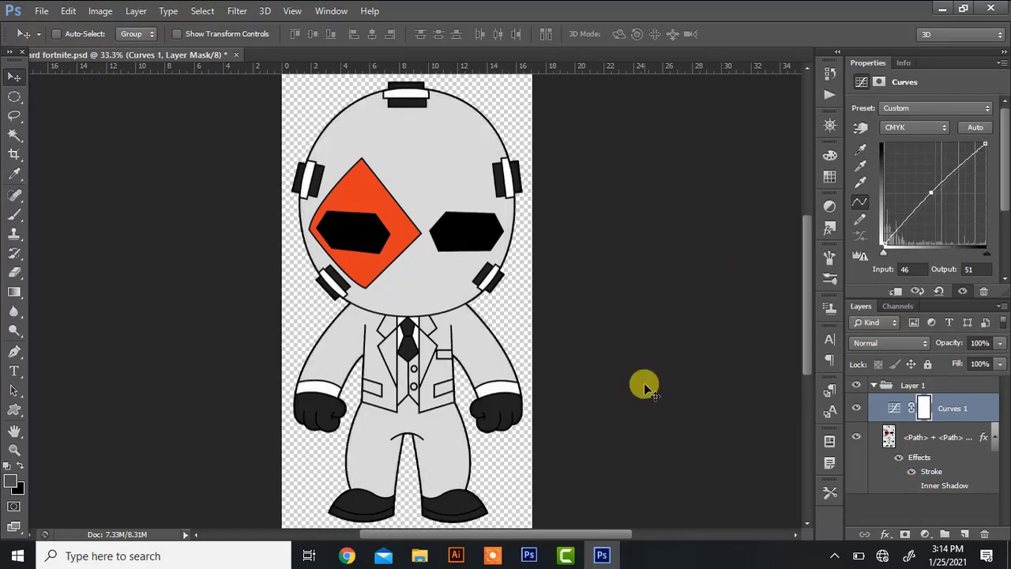
key(ctrl+minus)
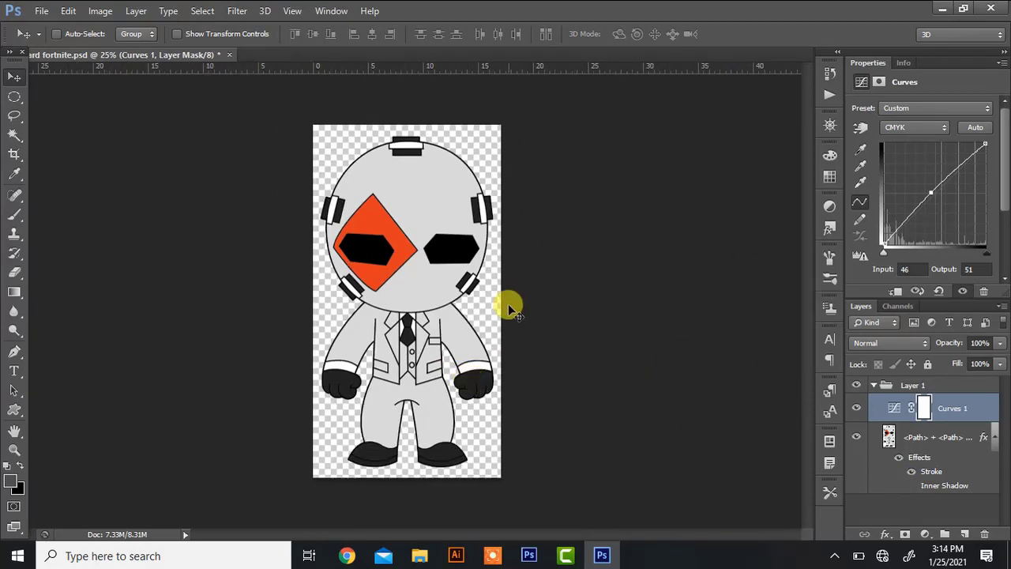
key(ctrl+plus)
click(492, 555)
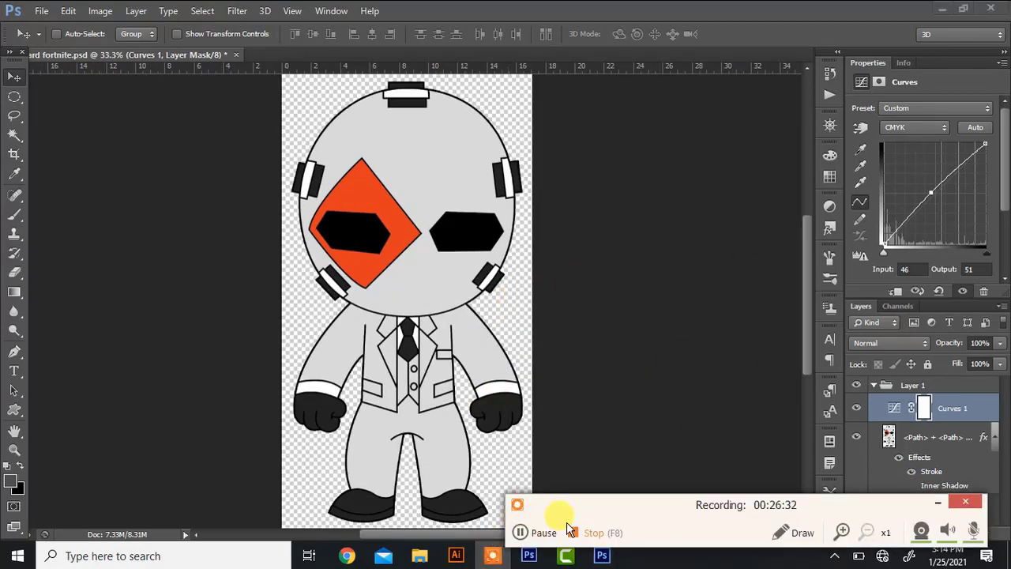